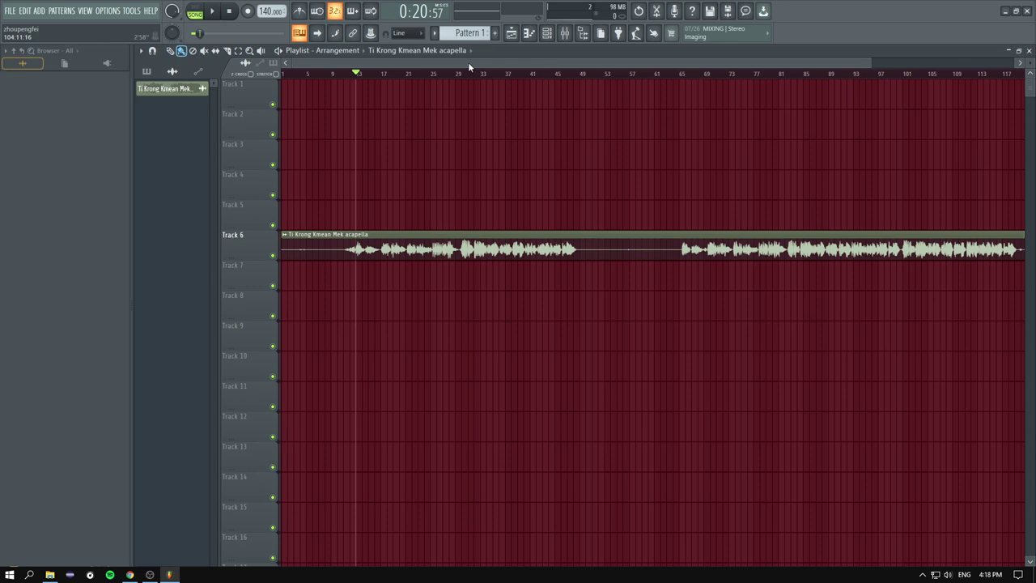
Step: Examine the acapella clip's waveform on Track 6 across the playlist at different zoom levels
{"action": "scroll", "coordinate": [488, 84], "scroll_direction": "up", "scroll_amount": 2}
{"action": "left_click_drag", "start_coordinate": [868, 65], "coordinate": [542, 62]}
{"action": "scroll", "coordinate": [551, 66], "scroll_direction": "down", "scroll_amount": 2}
{"action": "scroll", "coordinate": [520, 66], "scroll_direction": "up", "scroll_amount": 2}
{"action": "left_click_drag", "start_coordinate": [549, 59], "coordinate": [484, 60]}
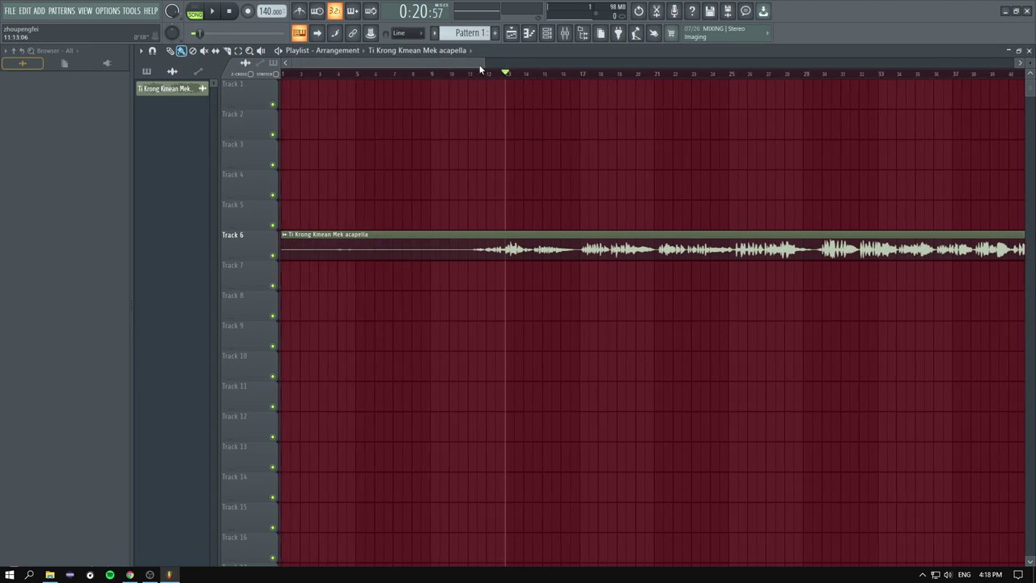
{"action": "left_click_drag", "start_coordinate": [484, 64], "coordinate": [537, 76]}
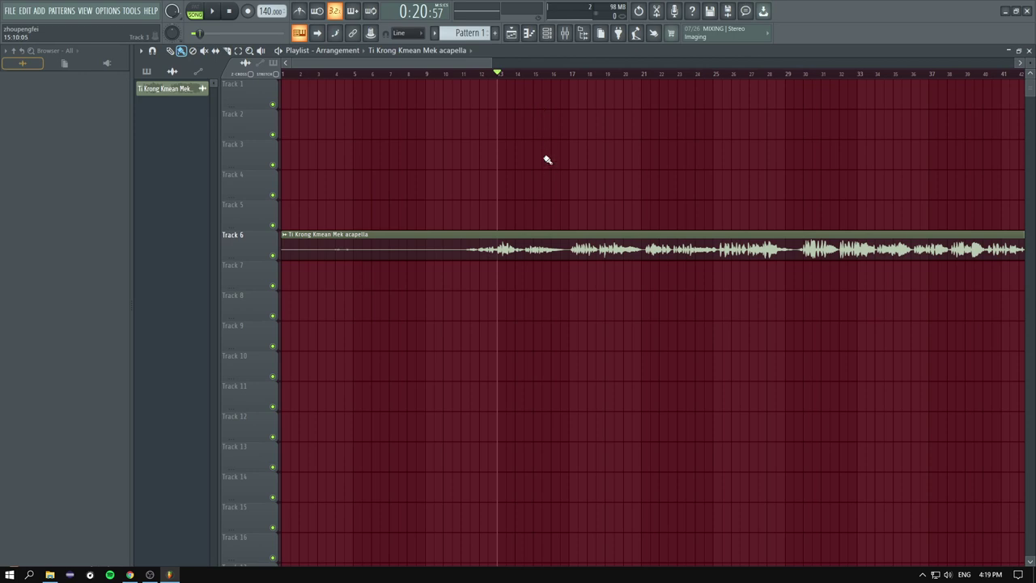
{"action": "scroll", "coordinate": [547, 159], "scroll_direction": "down", "scroll_amount": 2}
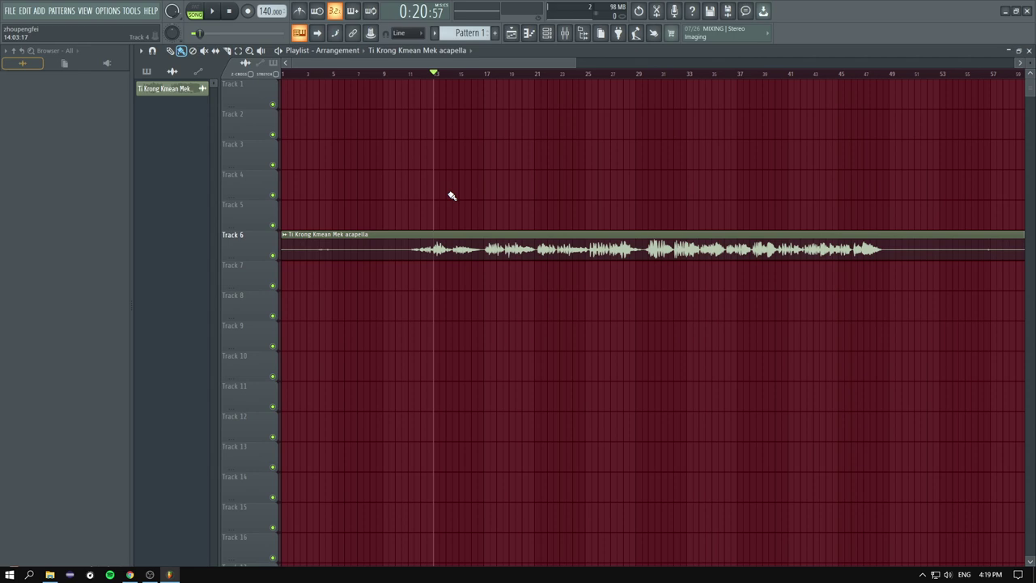
{"action": "scroll", "coordinate": [446, 199], "scroll_direction": "up", "scroll_amount": 2}
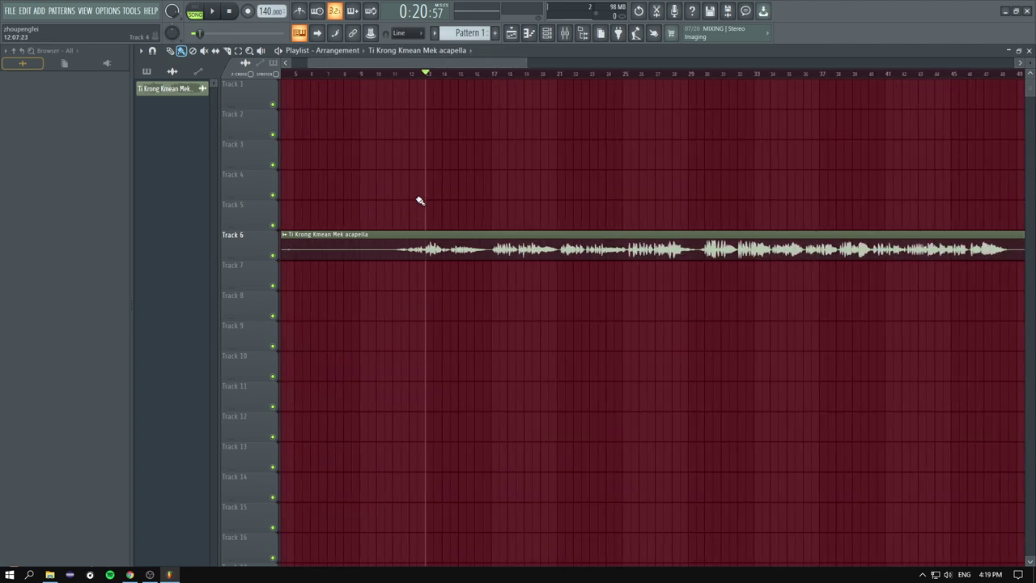
{"action": "scroll", "coordinate": [421, 199], "scroll_direction": "down", "scroll_amount": 1}
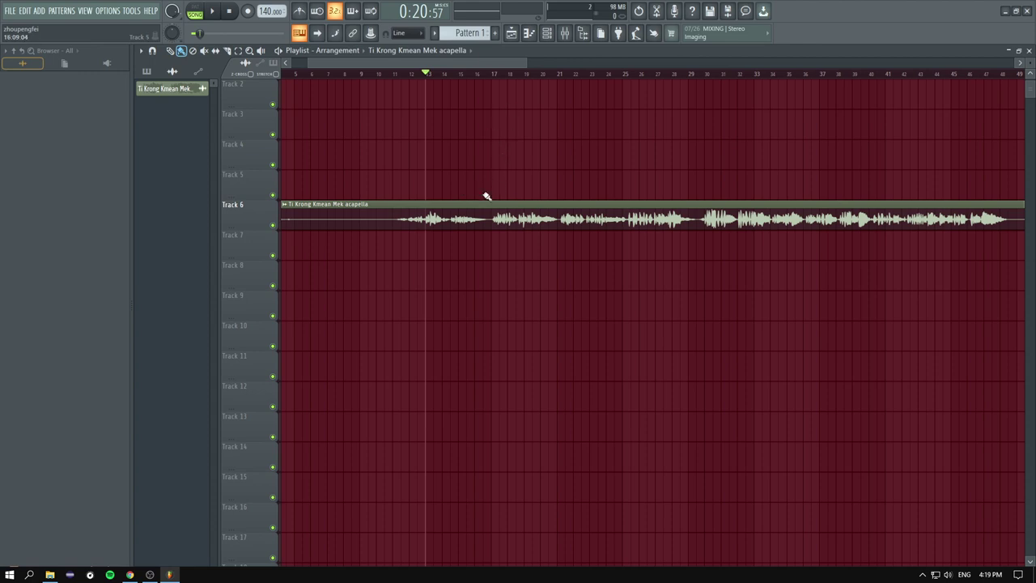
{"action": "scroll", "coordinate": [491, 194], "scroll_direction": "down", "scroll_amount": 2}
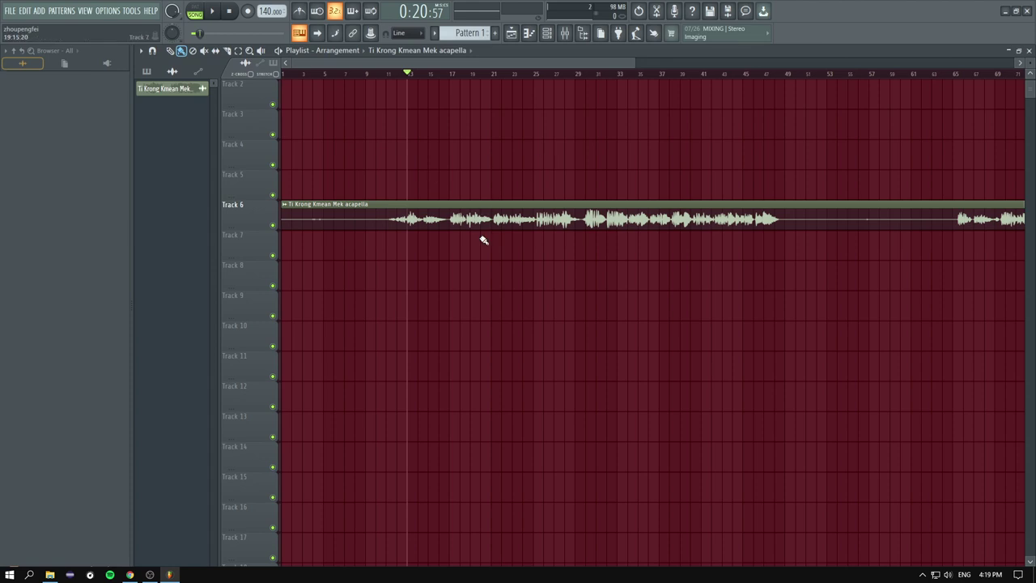
{"action": "scroll", "coordinate": [429, 222], "scroll_direction": "up", "scroll_amount": 1}
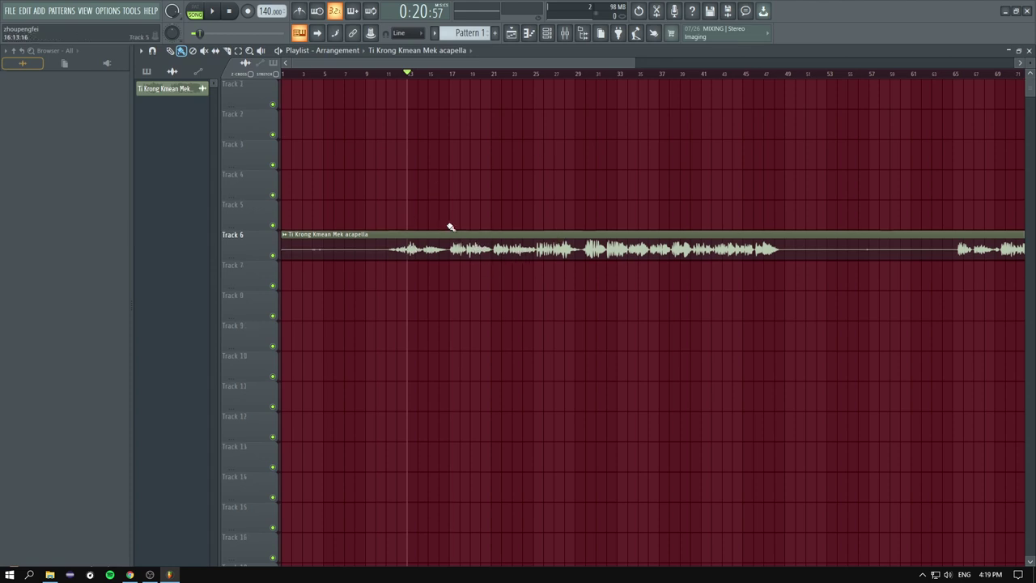
Step: Open the acapella clip's channel settings from Track 6 to check which mixer track it is routed to
{"action": "double_click", "coordinate": [490, 247]}
{"action": "left_click", "coordinate": [633, 169]}
{"action": "double_click", "coordinate": [485, 251]}
{"action": "left_click", "coordinate": [623, 113]}
{"action": "scroll", "coordinate": [360, 162], "scroll_direction": "down", "scroll_amount": 2}
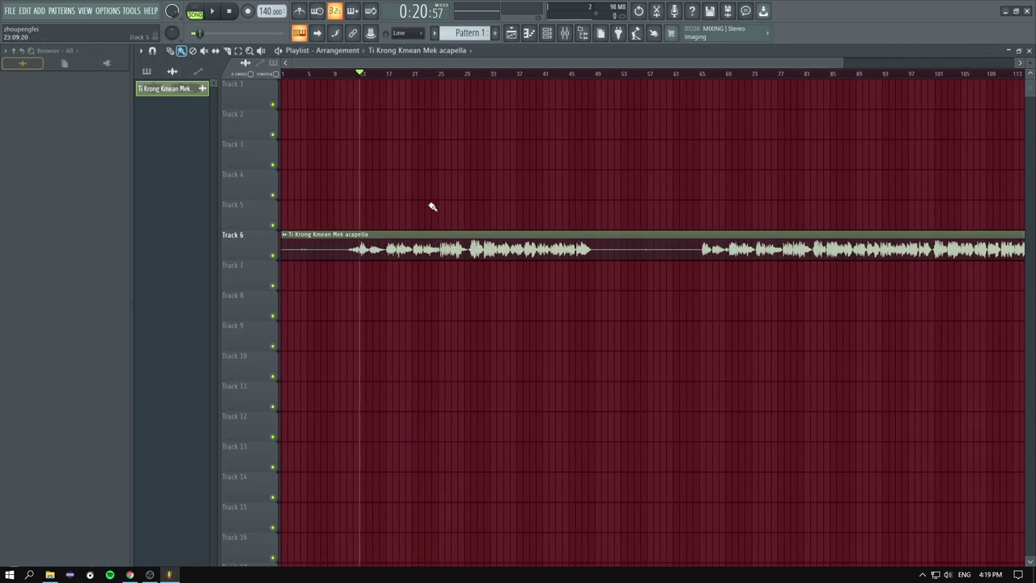
{"action": "scroll", "coordinate": [432, 194], "scroll_direction": "up", "scroll_amount": 2}
{"action": "scroll", "coordinate": [359, 229], "scroll_direction": "down", "scroll_amount": 3}
{"action": "double_click", "coordinate": [346, 243]}
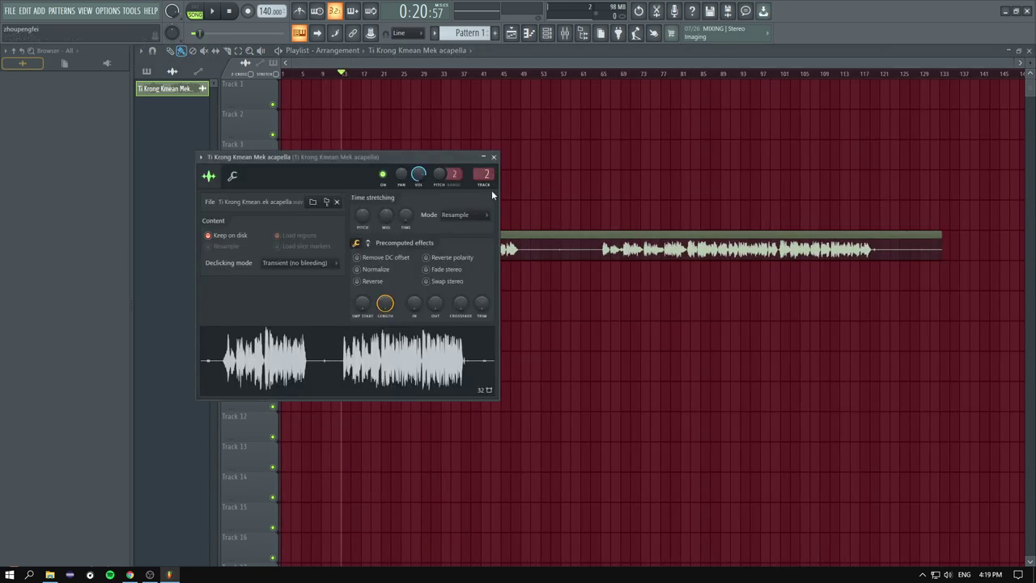
Step: Show the mixer and open the Fruity Parametric EQ 2 on the acapella's insert, placing its window over the mixer's middle
{"action": "key", "text": "F9"}
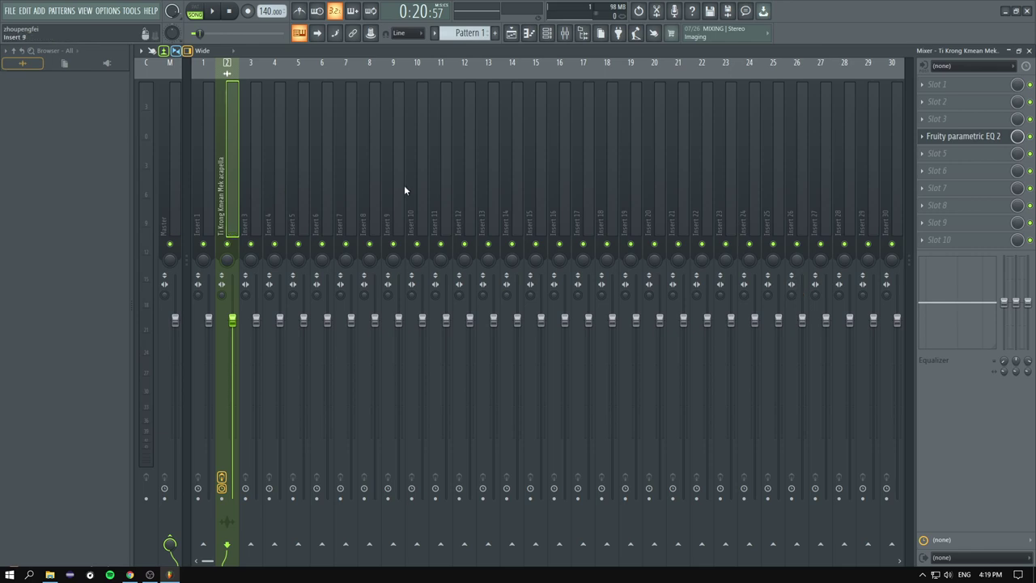
{"action": "left_click", "coordinate": [951, 136]}
{"action": "left_click_drag", "start_coordinate": [351, 114], "coordinate": [578, 125]}
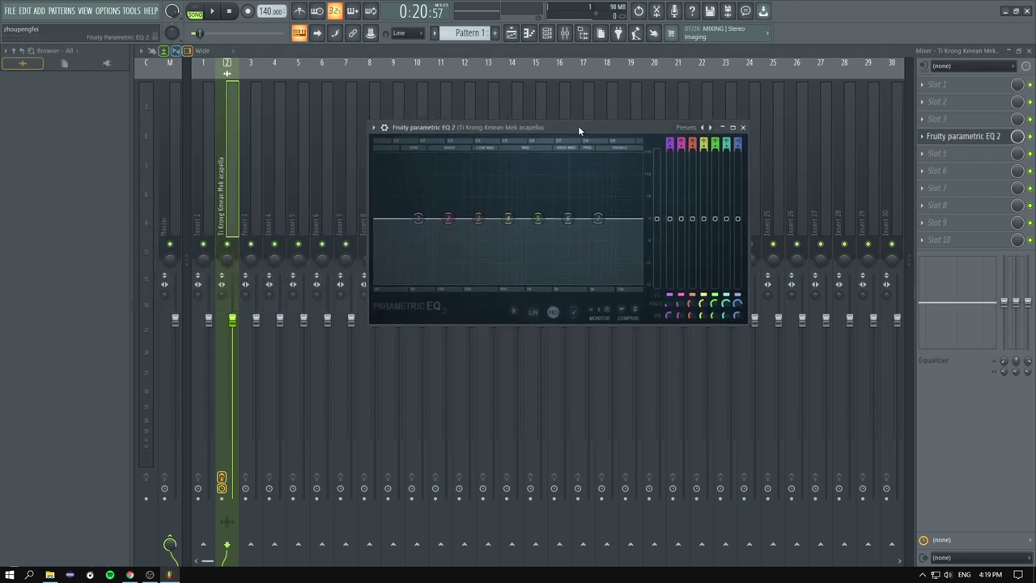
{"action": "left_click_drag", "start_coordinate": [441, 128], "coordinate": [409, 121]}
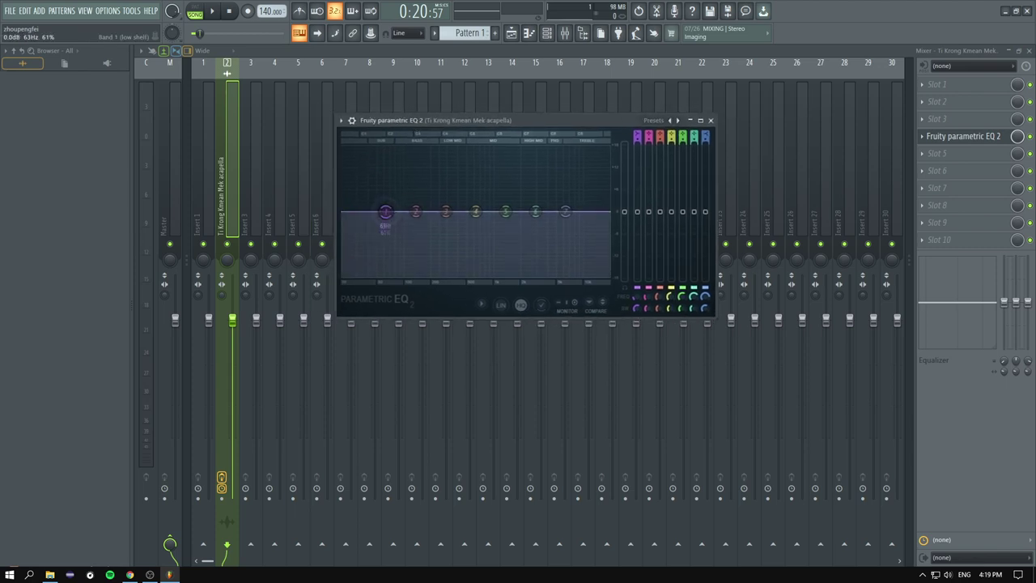
Step: Make EQ band 1 a high pass filter with the Steep 6 order
{"action": "right_click", "coordinate": [383, 213]}
{"action": "mouse_move", "coordinate": [398, 259]}
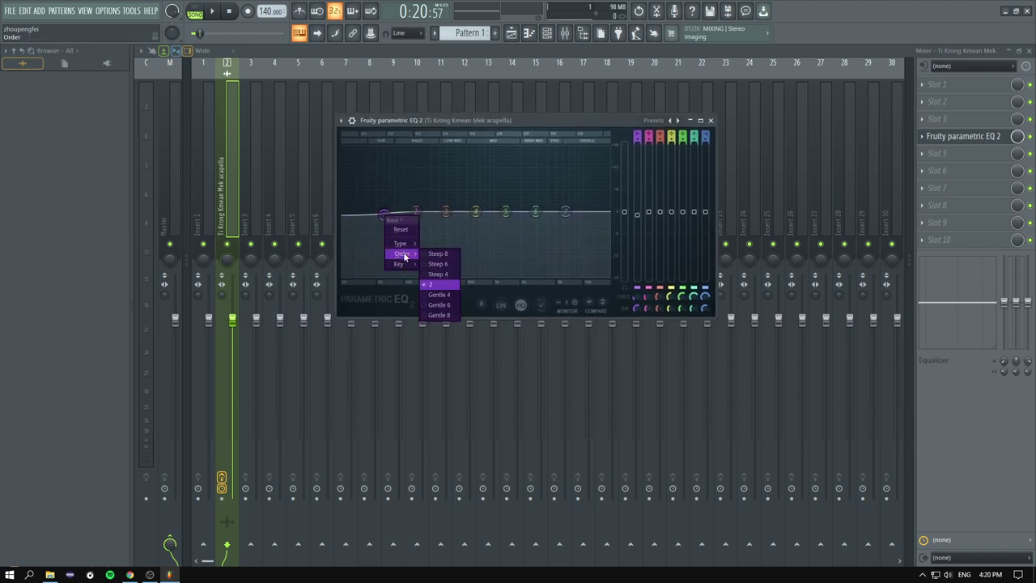
{"action": "left_click", "coordinate": [441, 274]}
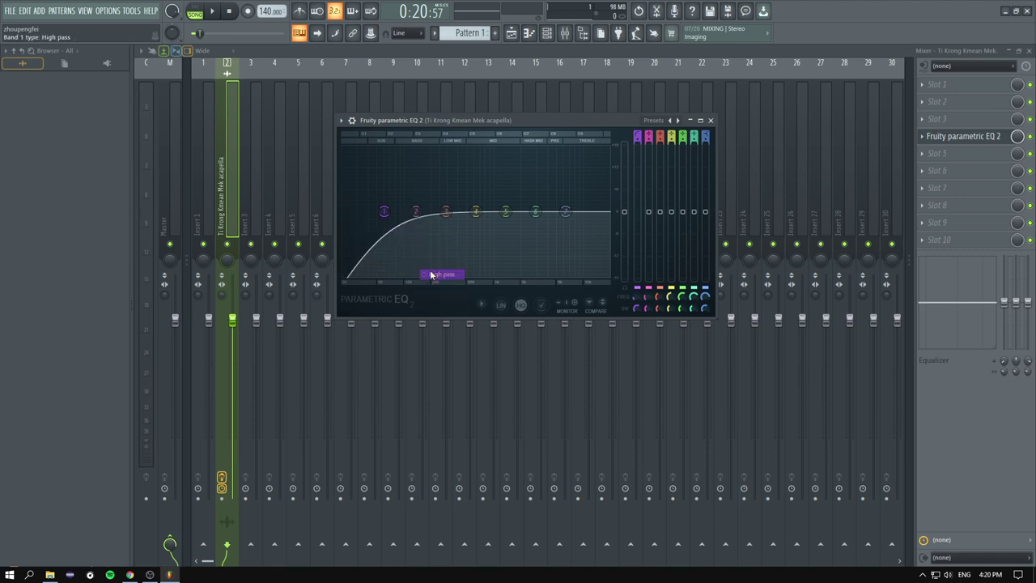
{"action": "right_click", "coordinate": [385, 214]}
{"action": "mouse_move", "coordinate": [405, 241]}
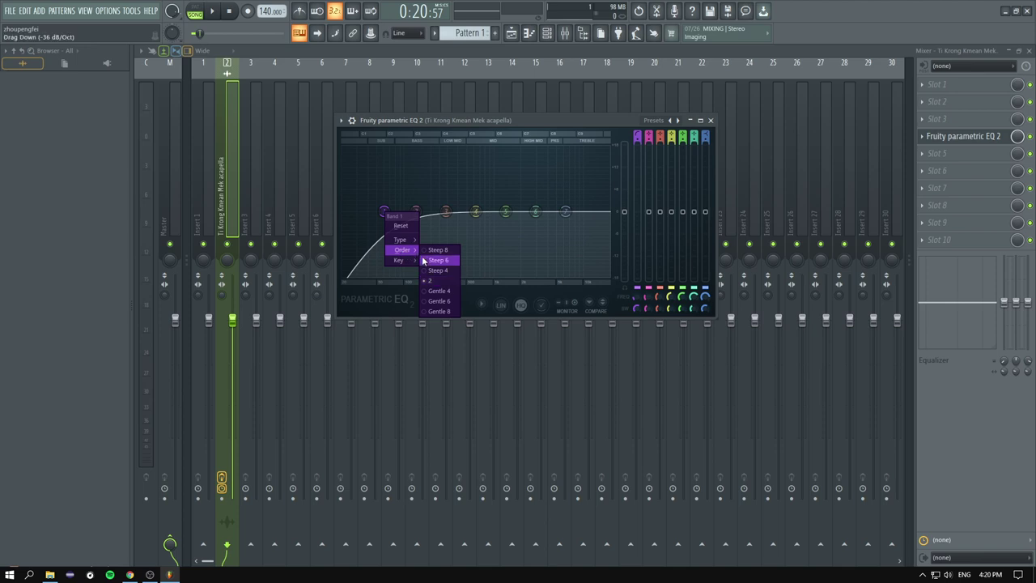
{"action": "left_click", "coordinate": [427, 261]}
Step: Raise the band 1 high pass cutoff to about 100 Hz while auditioning the acapella
{"action": "key", "text": "space"}
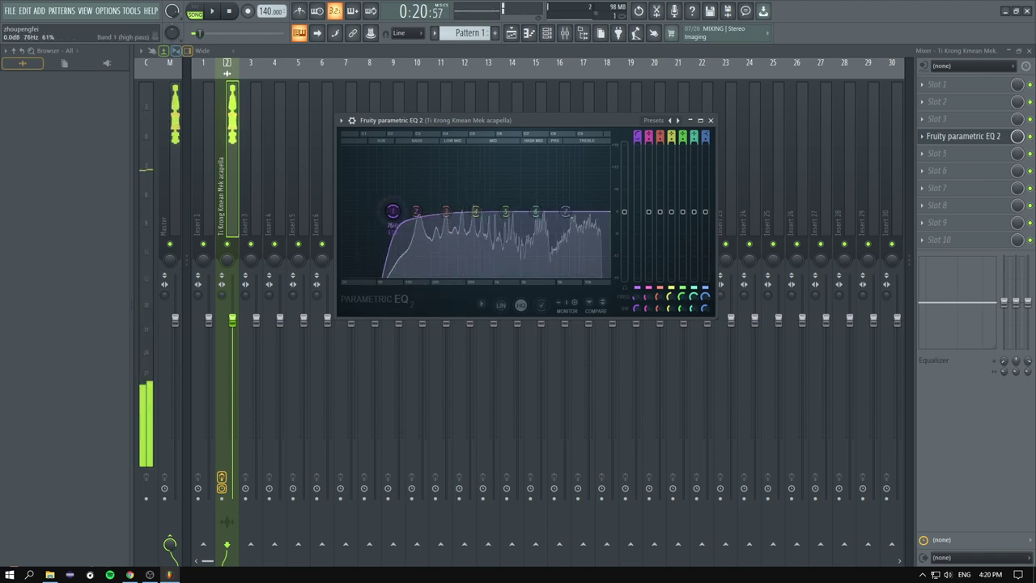
{"action": "key", "text": "space"}
{"action": "left_click_drag", "start_coordinate": [388, 211], "coordinate": [414, 214]}
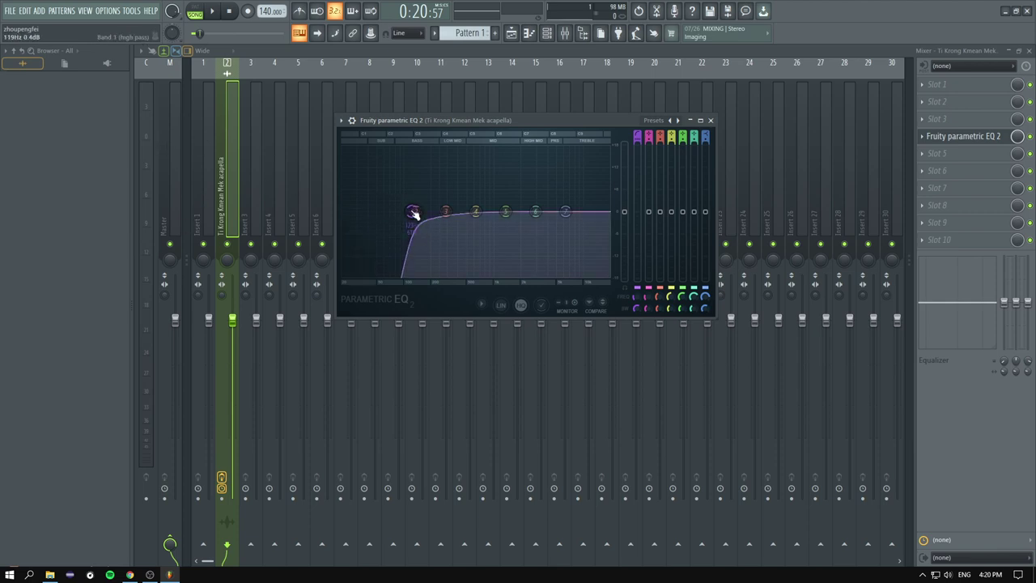
{"action": "mouse_move", "coordinate": [415, 211]}
{"action": "left_mouse_down"}
{"action": "mouse_move", "coordinate": [352, 208]}
{"action": "mouse_move", "coordinate": [412, 212]}
{"action": "left_mouse_up"}
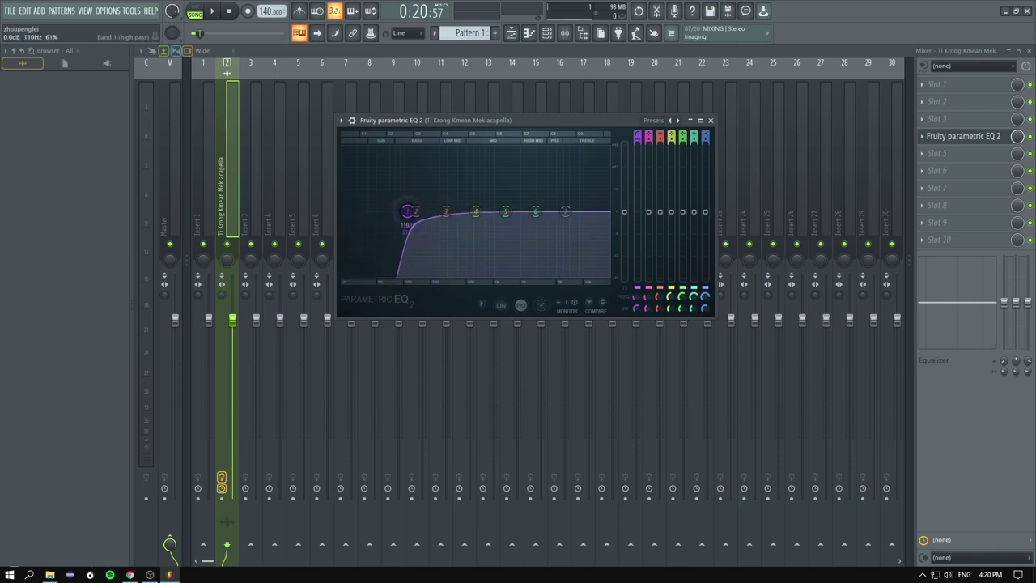
{"action": "key", "text": "space"}
{"action": "mouse_move", "coordinate": [410, 211]}
{"action": "left_mouse_down"}
{"action": "mouse_move", "coordinate": [450, 211]}
{"action": "mouse_move", "coordinate": [413, 211]}
{"action": "left_mouse_up"}
{"action": "key", "text": "space"}
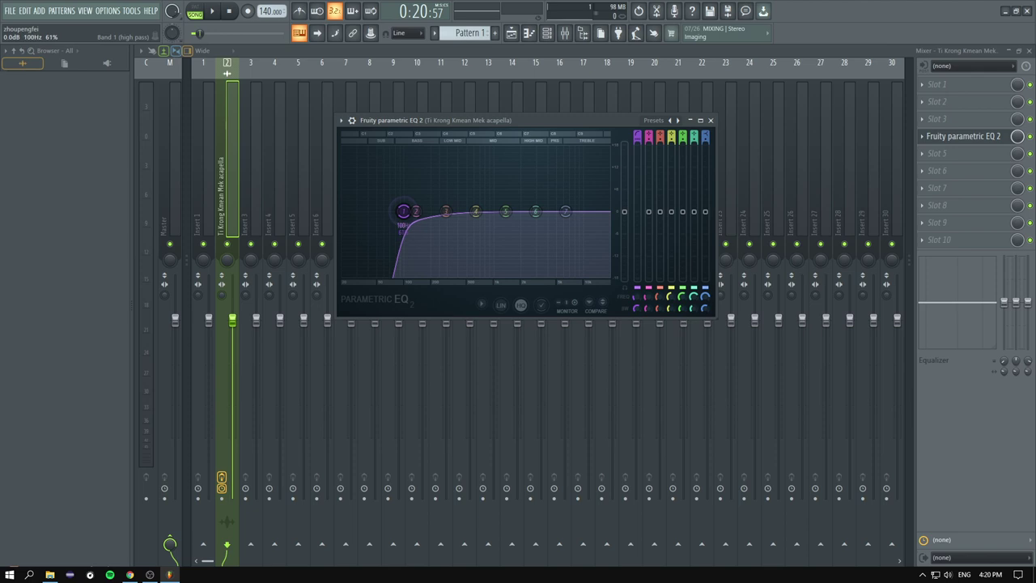
{"action": "key", "text": "space"}
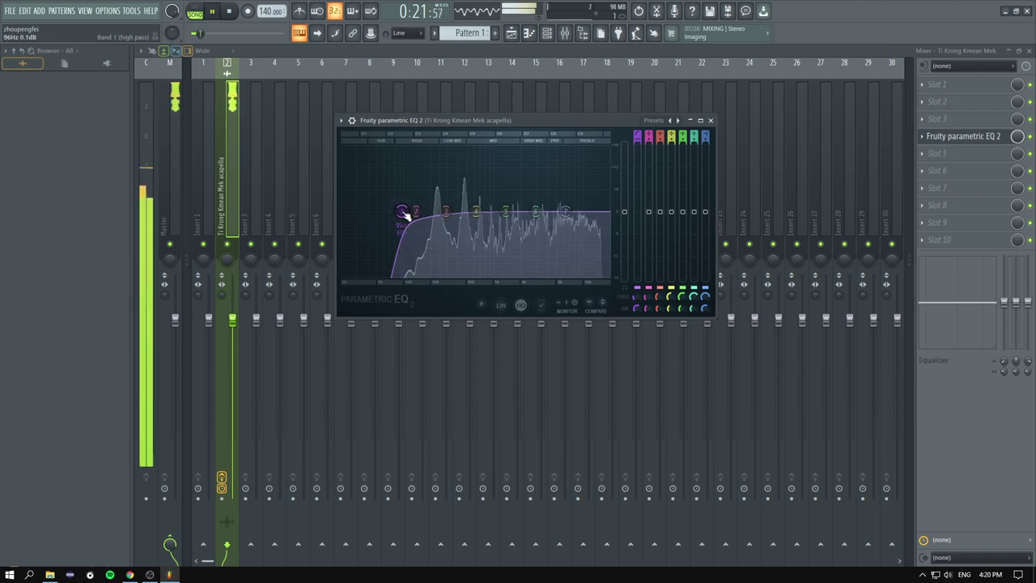
{"action": "left_click", "coordinate": [405, 212]}
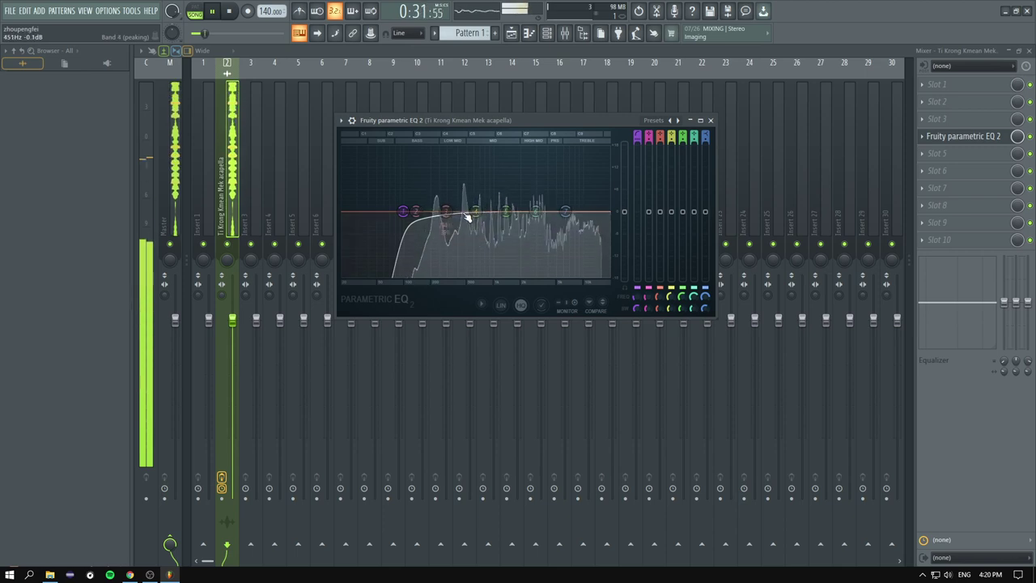
Step: Narrow EQ band 4 and cut it by about 2.5 dB around 260 Hz while auditioning the vocal
{"action": "key", "text": "space"}
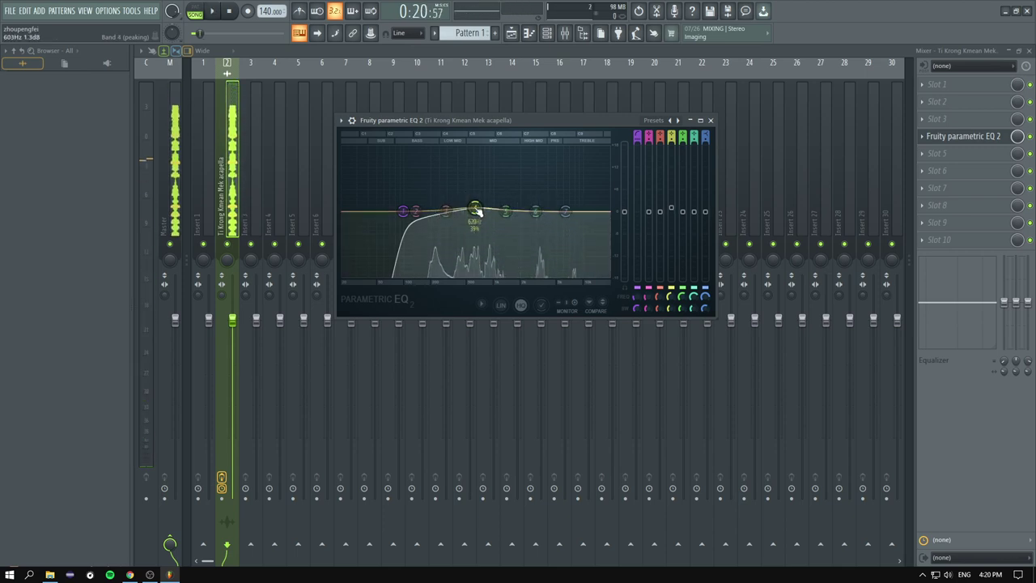
{"action": "key", "text": "space"}
{"action": "left_click_drag", "start_coordinate": [464, 197], "coordinate": [442, 224]}
{"action": "key", "text": "space"}
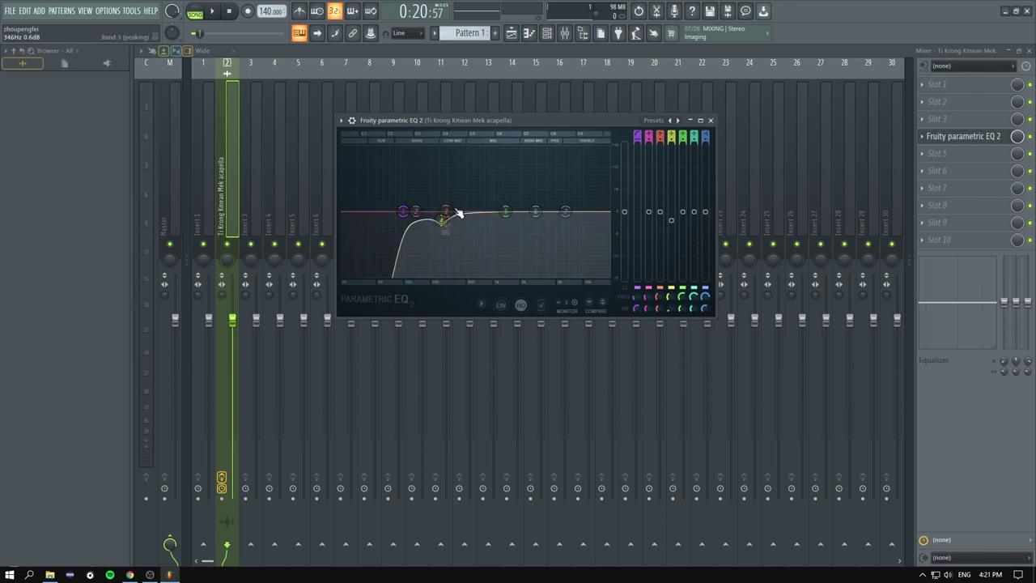
Step: Lower the band 7 high shelf by about 5 dB around 9 kHz during playback
{"action": "key", "text": "space"}
{"action": "left_click_drag", "start_coordinate": [566, 212], "coordinate": [580, 228]}
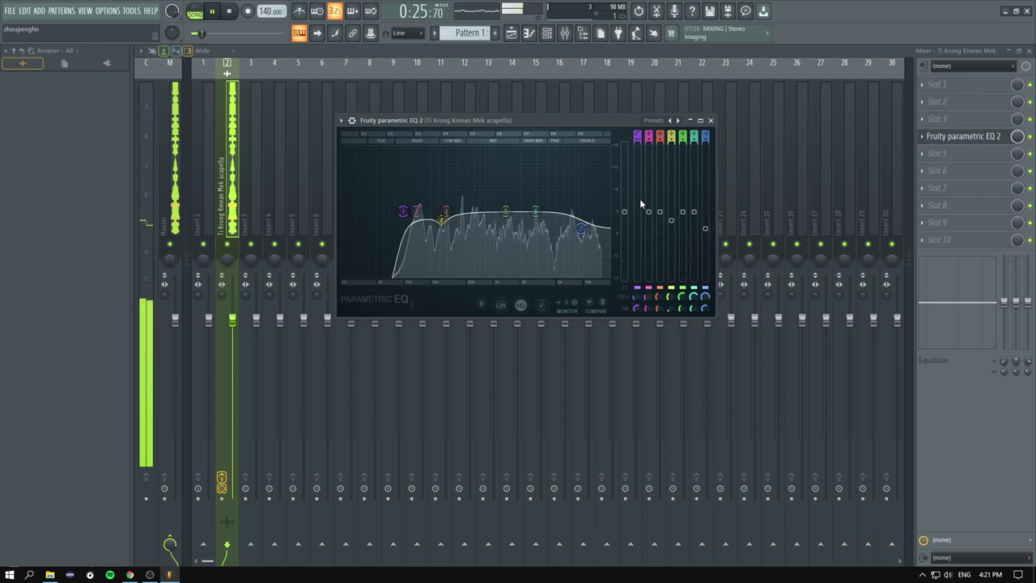
{"action": "key", "text": "space"}
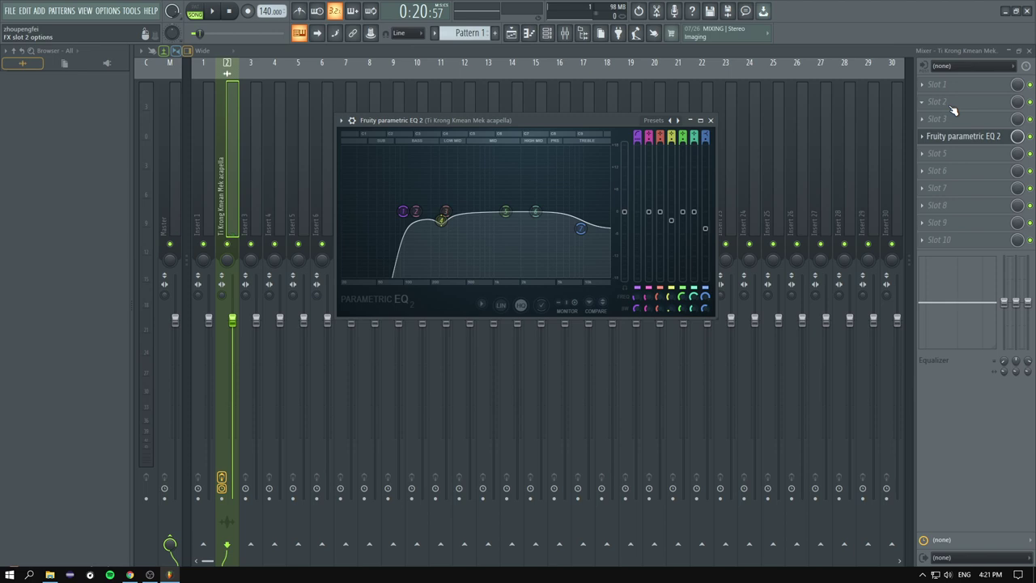
Step: Add DeEsser Stereo after the parametric EQ in the acapella's effect chain, with its threshold lowered to about -40
{"action": "left_click", "coordinate": [950, 105]}
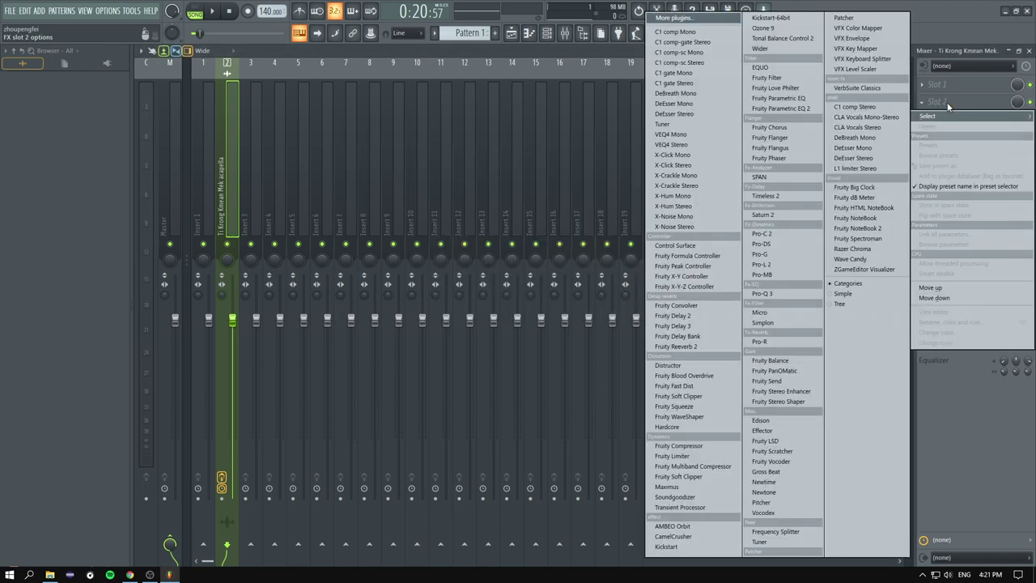
{"action": "left_click", "coordinate": [670, 116]}
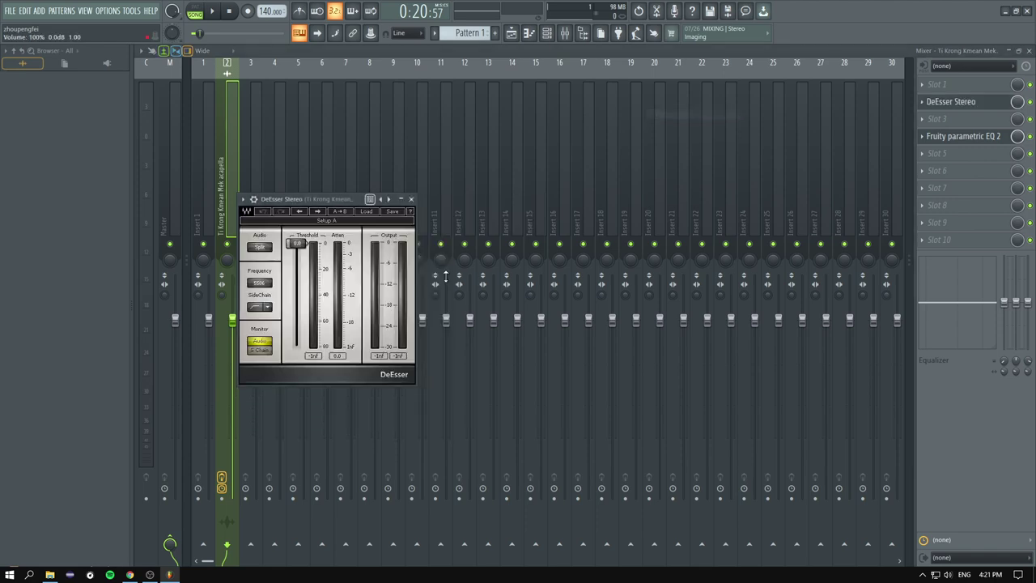
{"action": "key", "text": "space"}
{"action": "left_click_drag", "start_coordinate": [300, 261], "coordinate": [298, 296]}
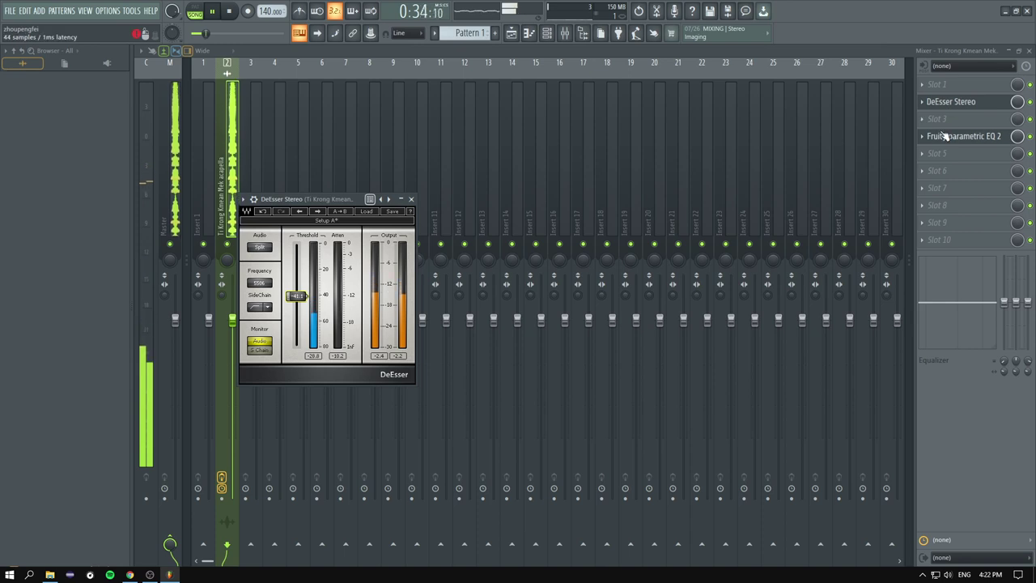
{"action": "left_click_drag", "start_coordinate": [948, 102], "coordinate": [952, 157]}
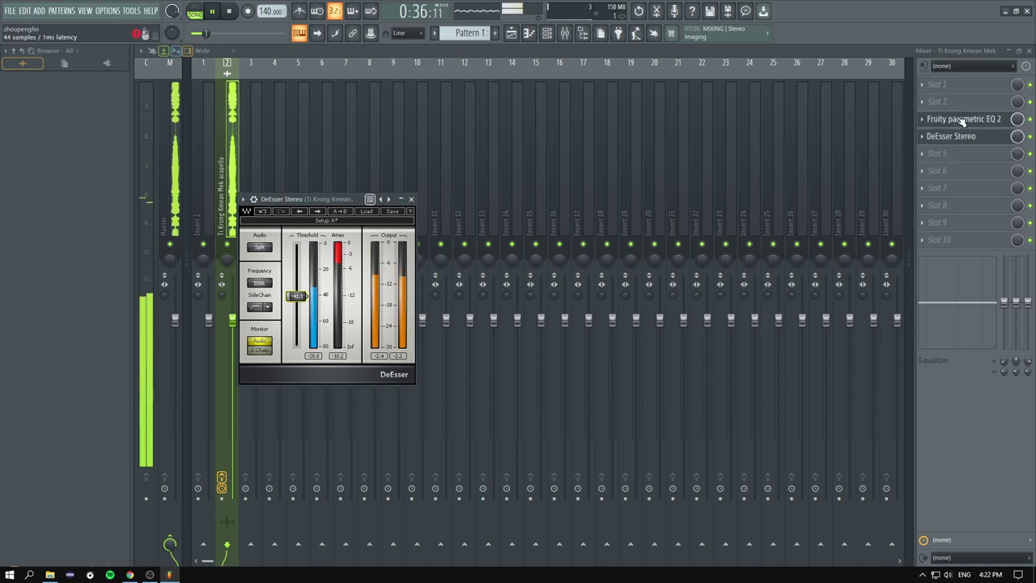
Step: Reshape the upper EQ bands with band 7 at about -8 dB, band 6 at about -3 dB and band 5 at about +3 dB near 1.2 kHz
{"action": "left_click", "coordinate": [963, 120]}
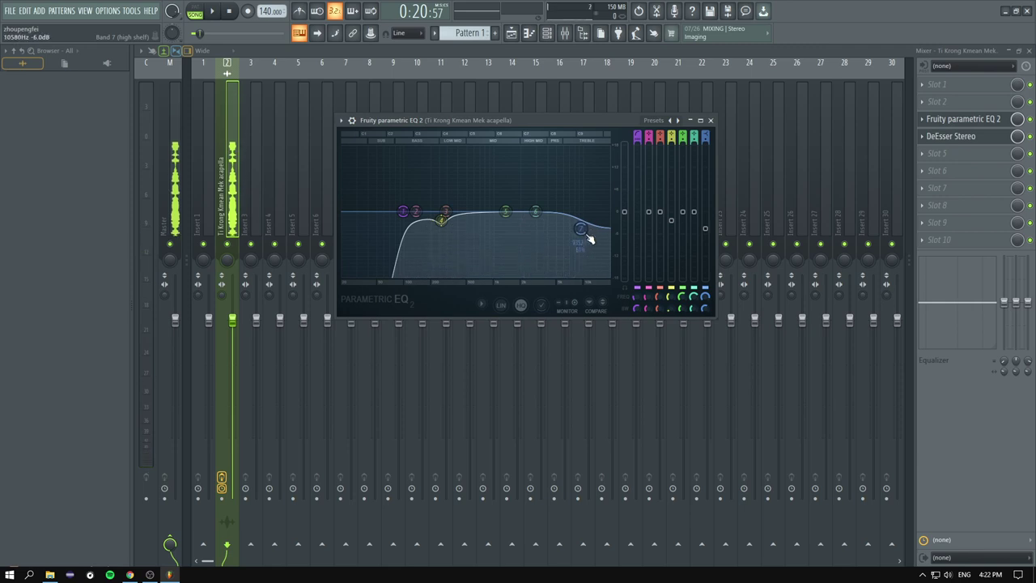
{"action": "key", "text": "space"}
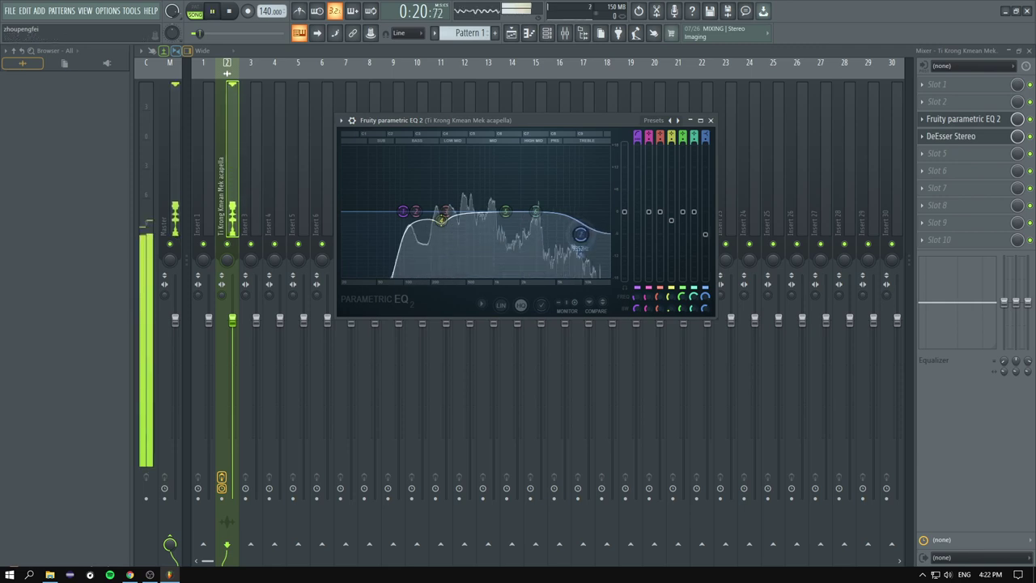
{"action": "left_click_drag", "start_coordinate": [578, 265], "coordinate": [589, 241]}
{"action": "left_click_drag", "start_coordinate": [505, 211], "coordinate": [541, 224]}
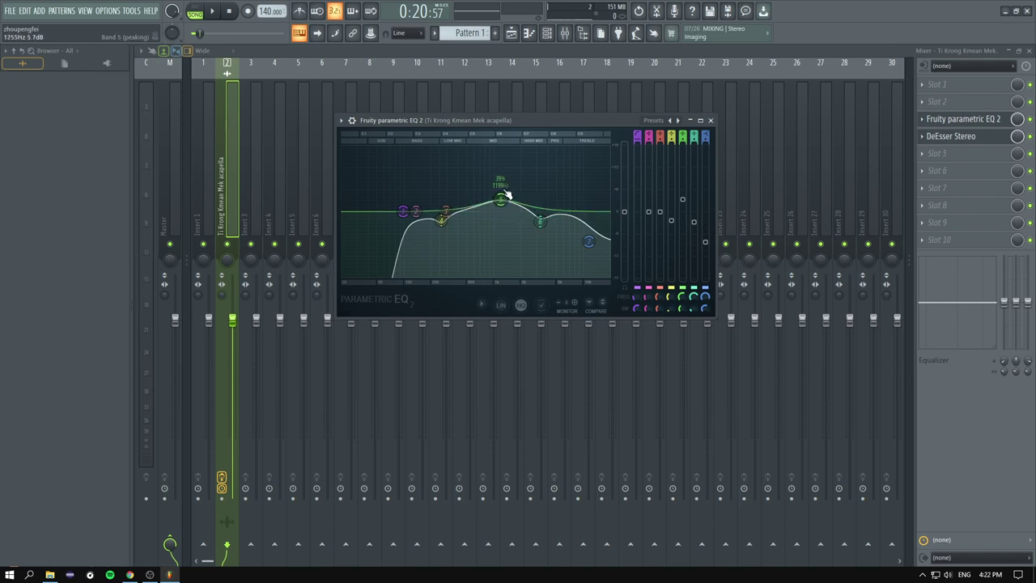
{"action": "left_click_drag", "start_coordinate": [502, 120], "coordinate": [507, 117]}
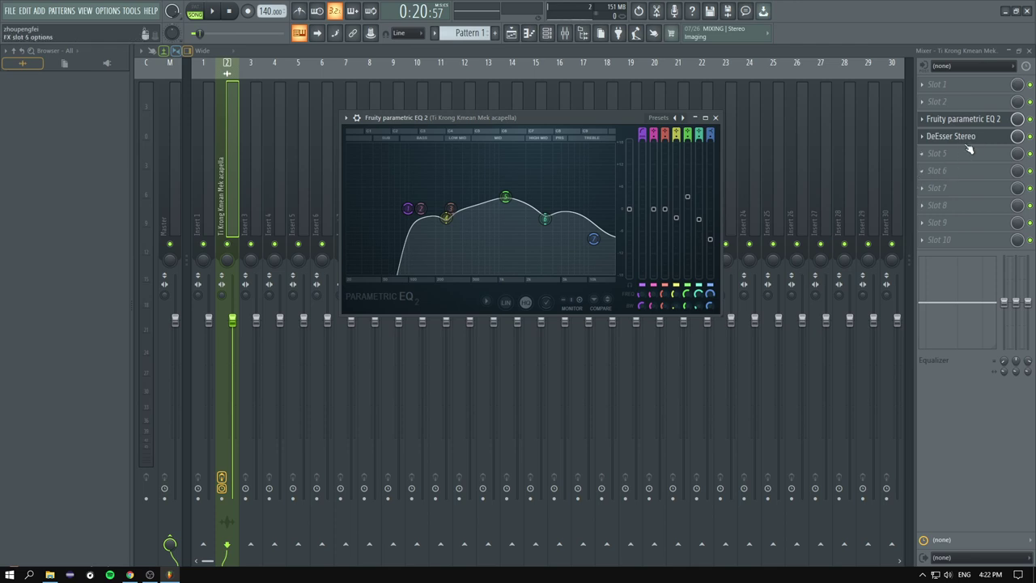
{"action": "left_click_drag", "start_coordinate": [582, 117], "coordinate": [671, 140]}
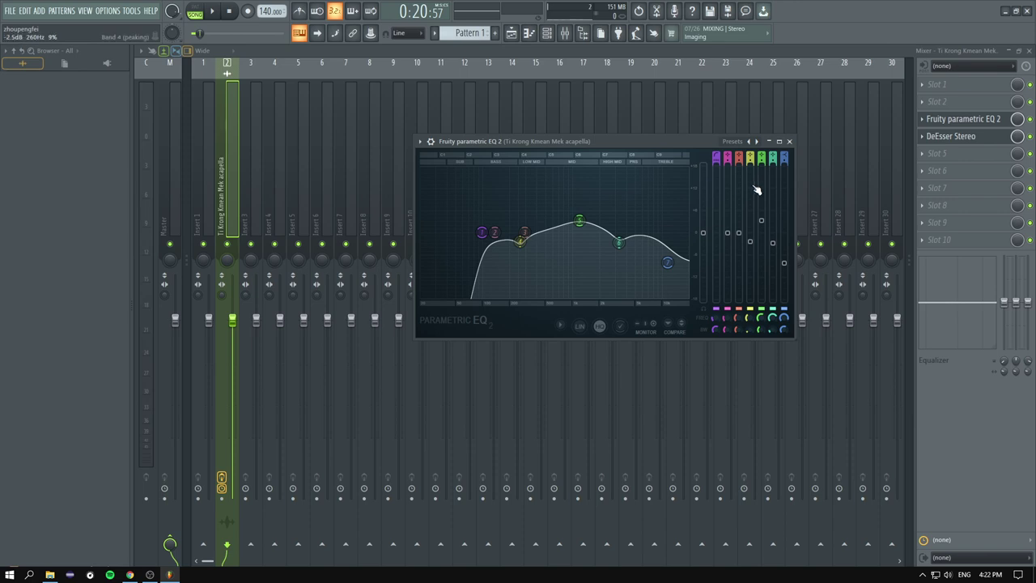
{"action": "left_click_drag", "start_coordinate": [647, 143], "coordinate": [671, 131]}
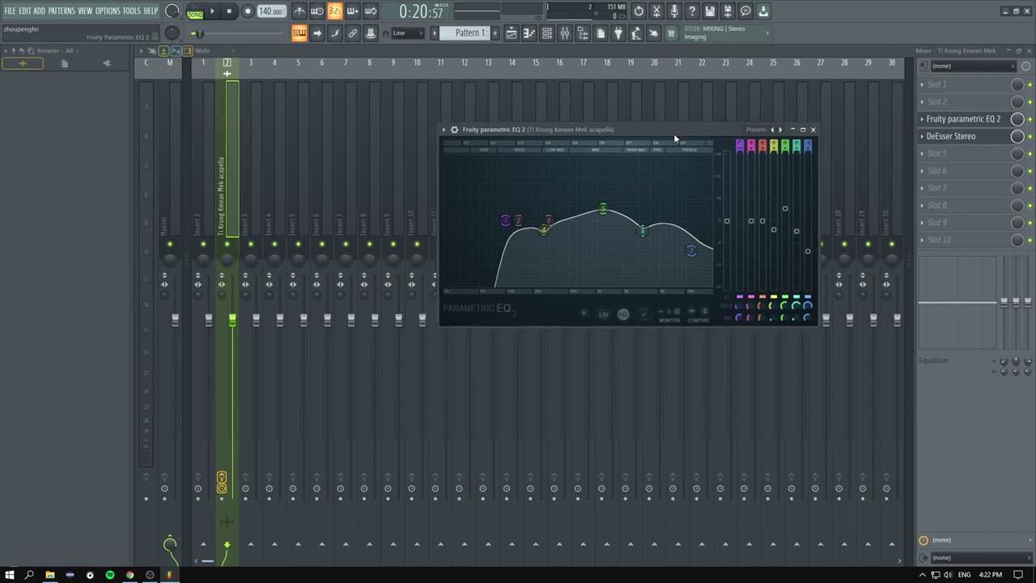
Step: Lower the EQ band 7 high shelf to about -9 dB near 12 kHz during playback
{"action": "key", "text": "space"}
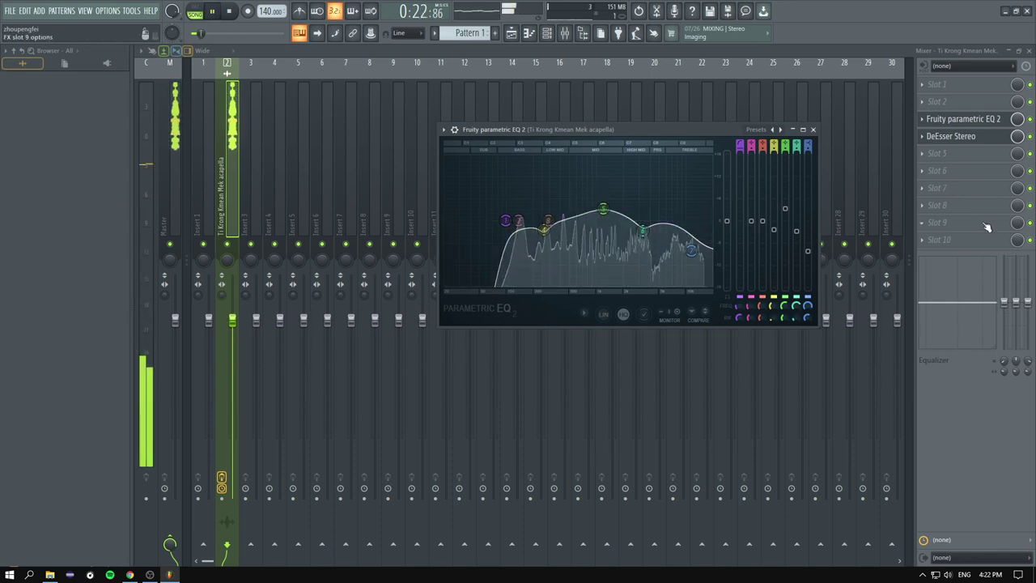
{"action": "left_click_drag", "start_coordinate": [690, 251], "coordinate": [695, 257]}
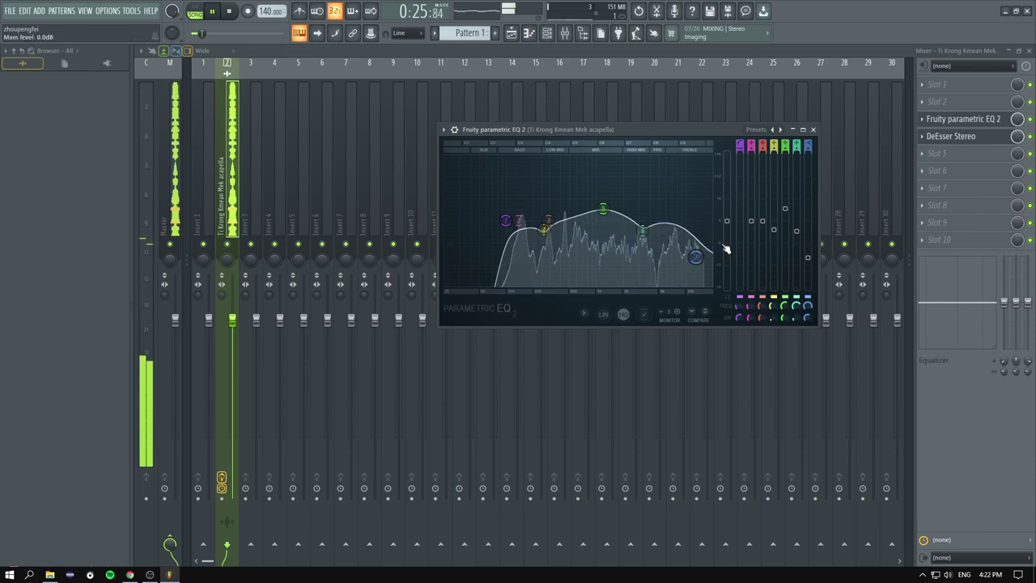
Step: Add SPAN after the de-esser in the acapella's effect chain and audition isolated frequency ranges up to about 9 kHz on its spectrum
{"action": "left_click", "coordinate": [938, 153]}
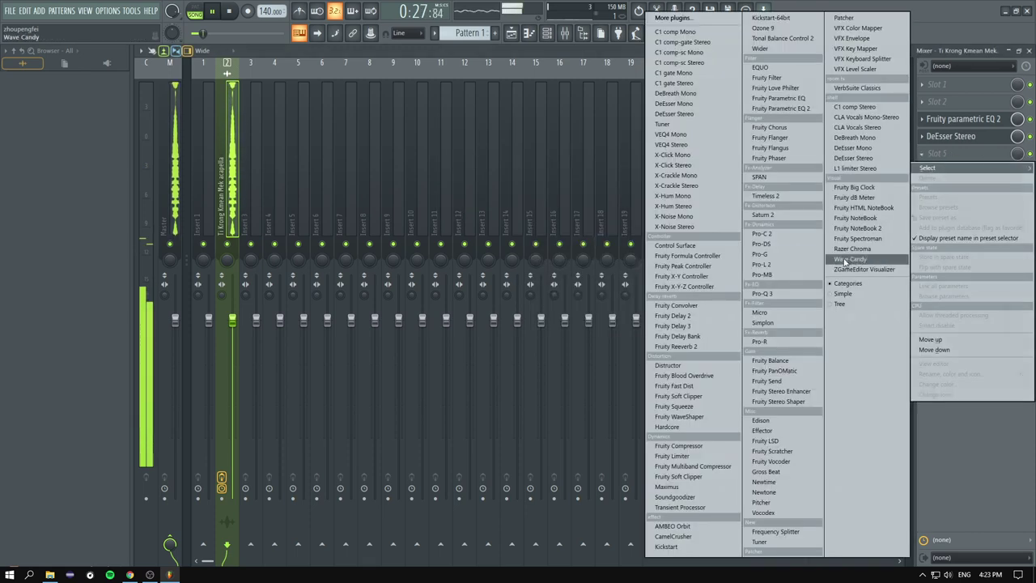
{"action": "left_click", "coordinate": [773, 174]}
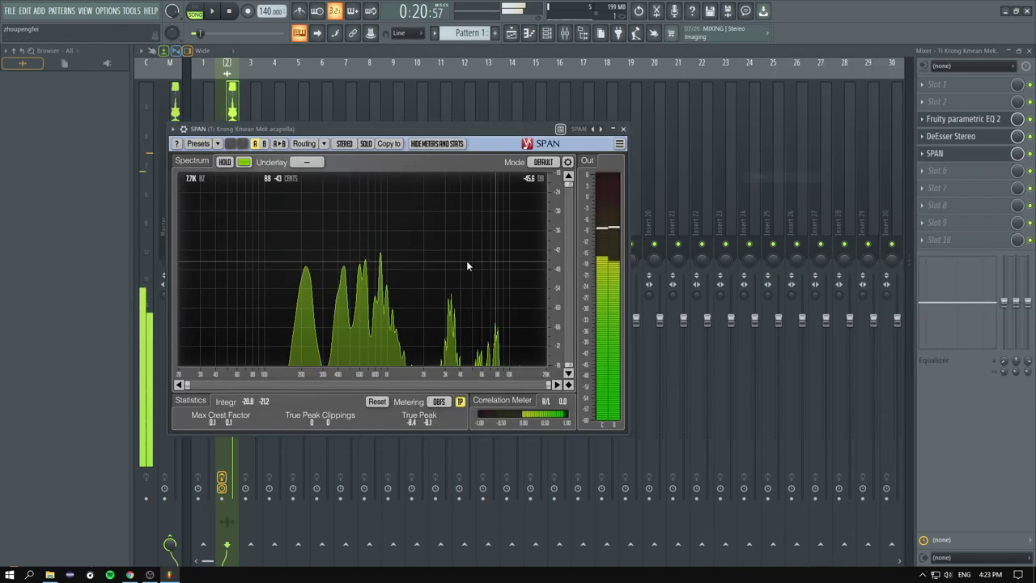
{"action": "left_click_drag", "start_coordinate": [323, 296], "coordinate": [505, 255]}
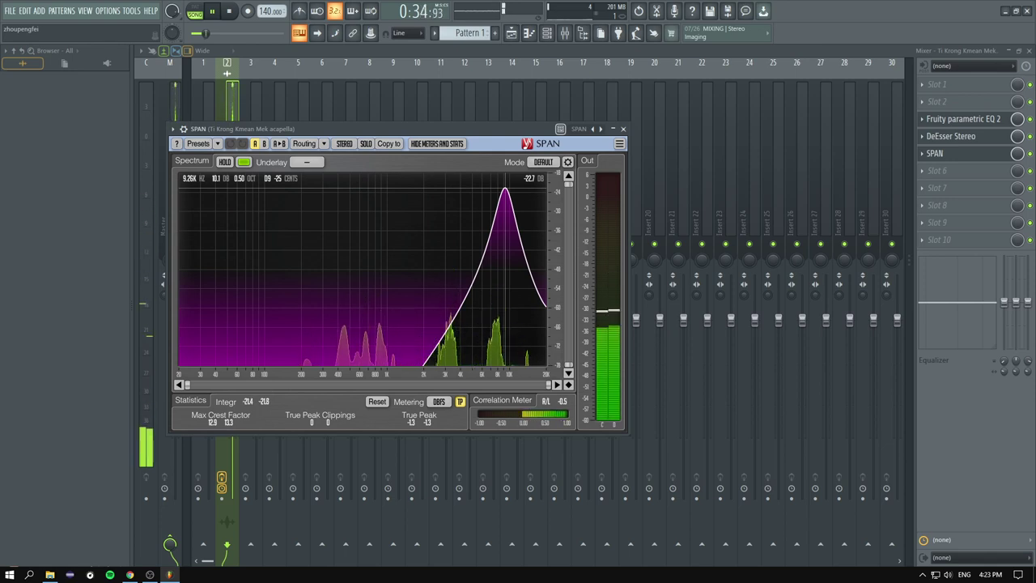
{"action": "left_click_drag", "start_coordinate": [505, 255], "coordinate": [506, 192]}
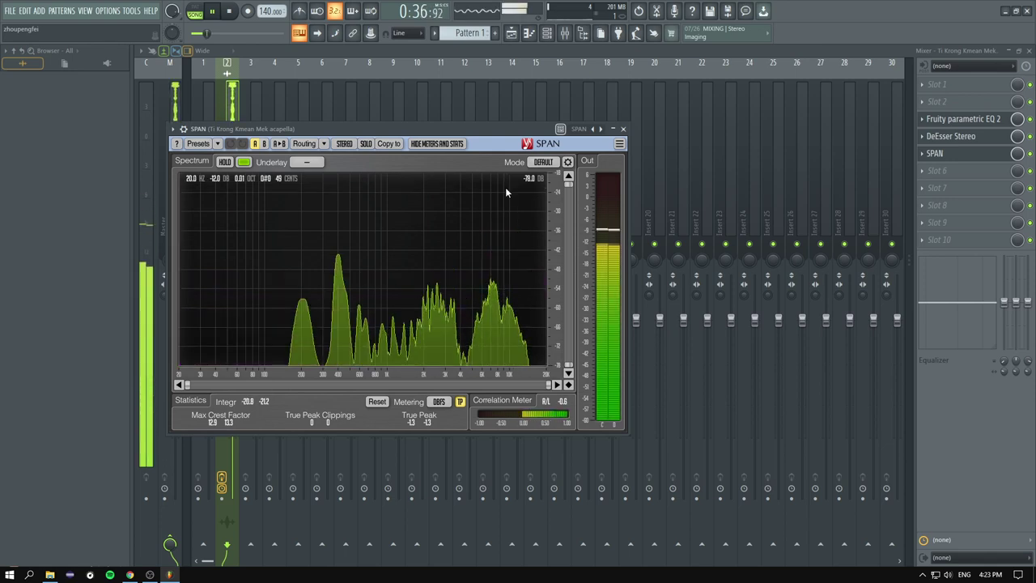
Step: Lower the EQ band 7 high shelf to about -12 dB and raise band 6 to about +1.6 dB near 3.7 kHz
{"action": "left_click", "coordinate": [947, 120]}
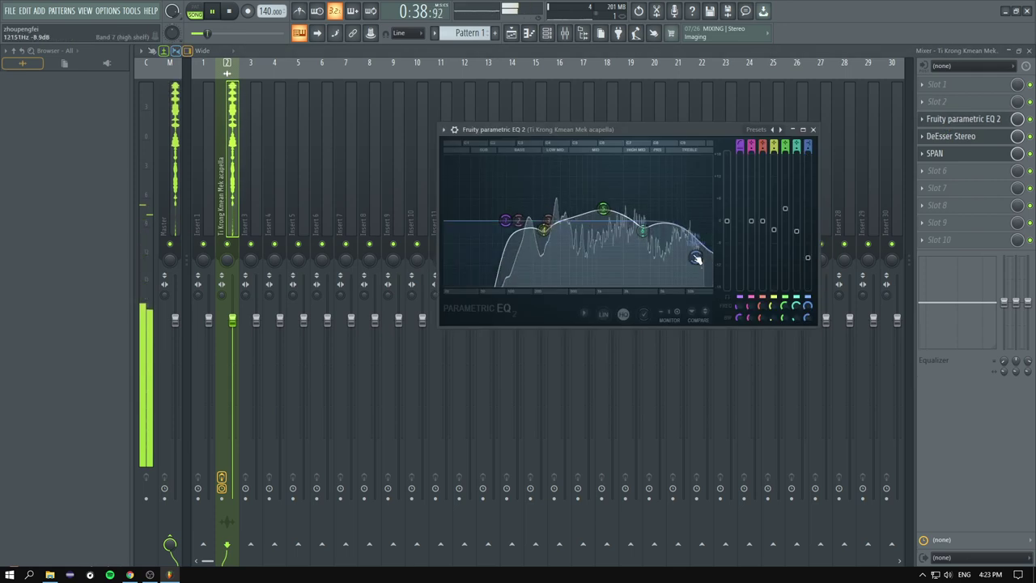
{"action": "mouse_move", "coordinate": [689, 259]}
{"action": "left_mouse_down"}
{"action": "mouse_move", "coordinate": [670, 276]}
{"action": "mouse_move", "coordinate": [678, 267]}
{"action": "left_mouse_up"}
{"action": "left_click_drag", "start_coordinate": [644, 231], "coordinate": [646, 212]}
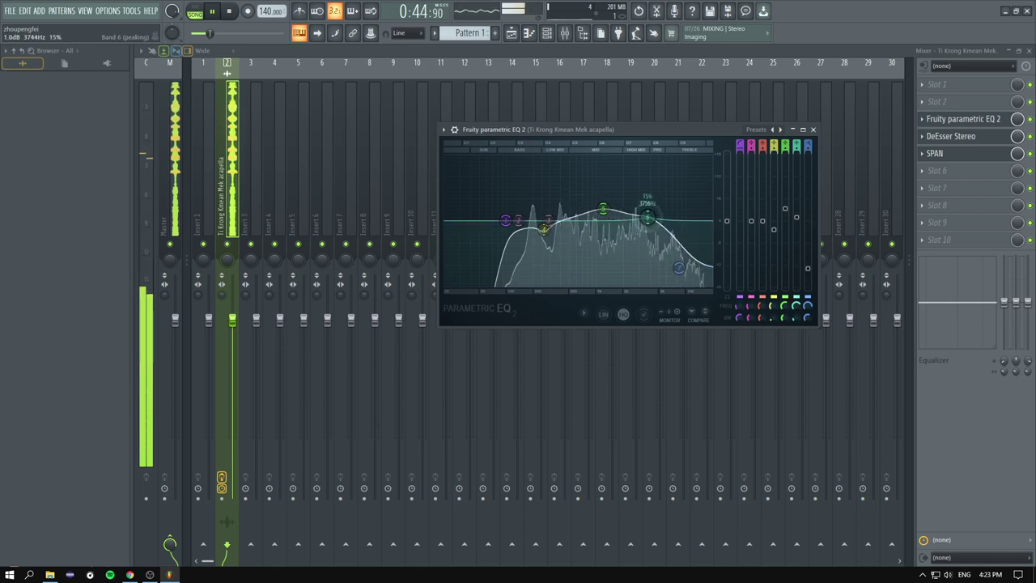
{"action": "left_click_drag", "start_coordinate": [678, 267], "coordinate": [680, 277]}
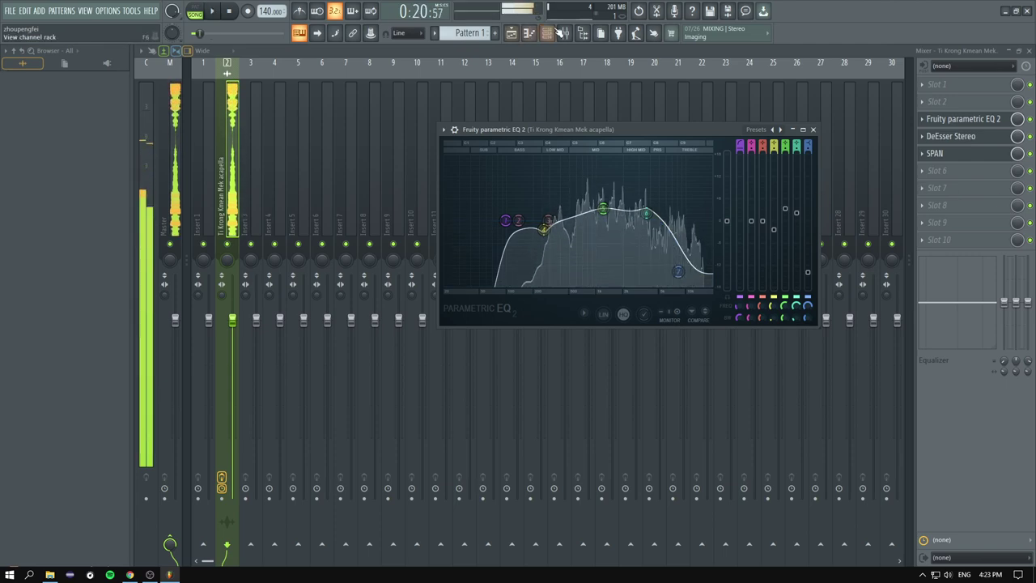
Step: Create a volume automation clip for the acapella clip in the playlist and move it to Track 5
{"action": "left_click", "coordinate": [512, 33]}
{"action": "scroll", "coordinate": [504, 202], "scroll_direction": "up", "scroll_amount": 5}
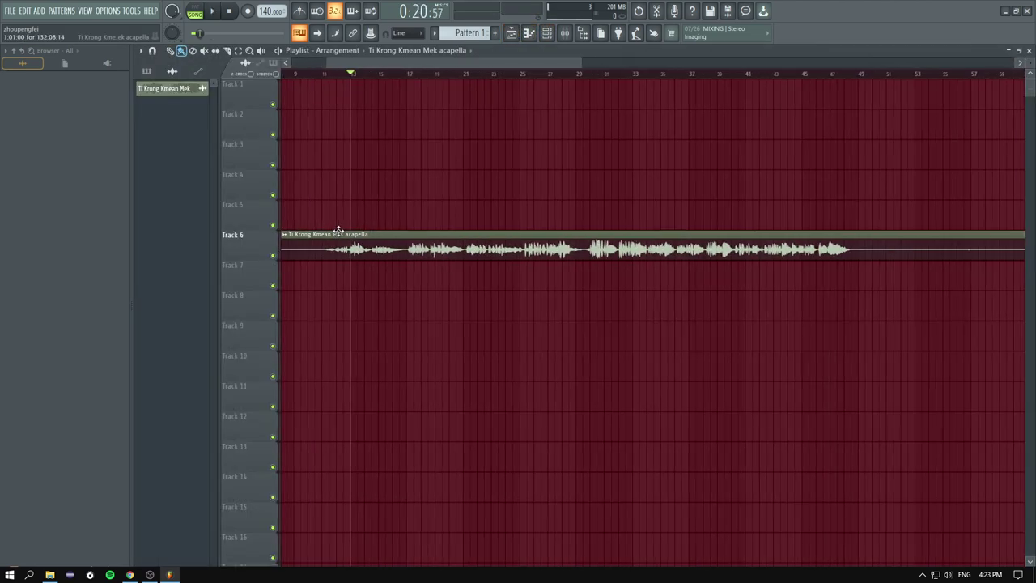
{"action": "scroll", "coordinate": [428, 196], "scroll_direction": "up", "scroll_amount": 4}
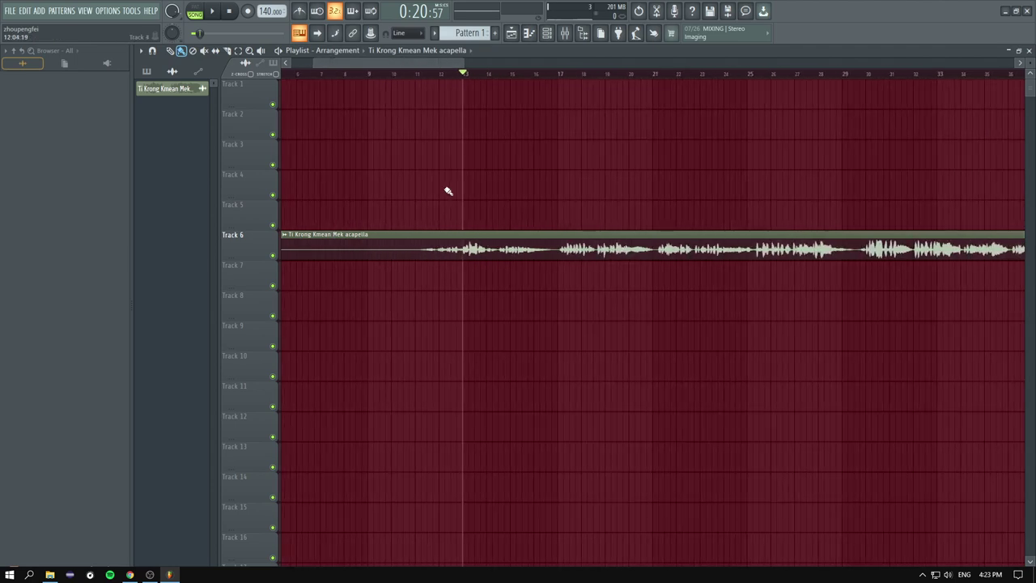
{"action": "scroll", "coordinate": [410, 231], "scroll_direction": "down", "scroll_amount": 3}
{"action": "scroll", "coordinate": [486, 243], "scroll_direction": "down", "scroll_amount": 4}
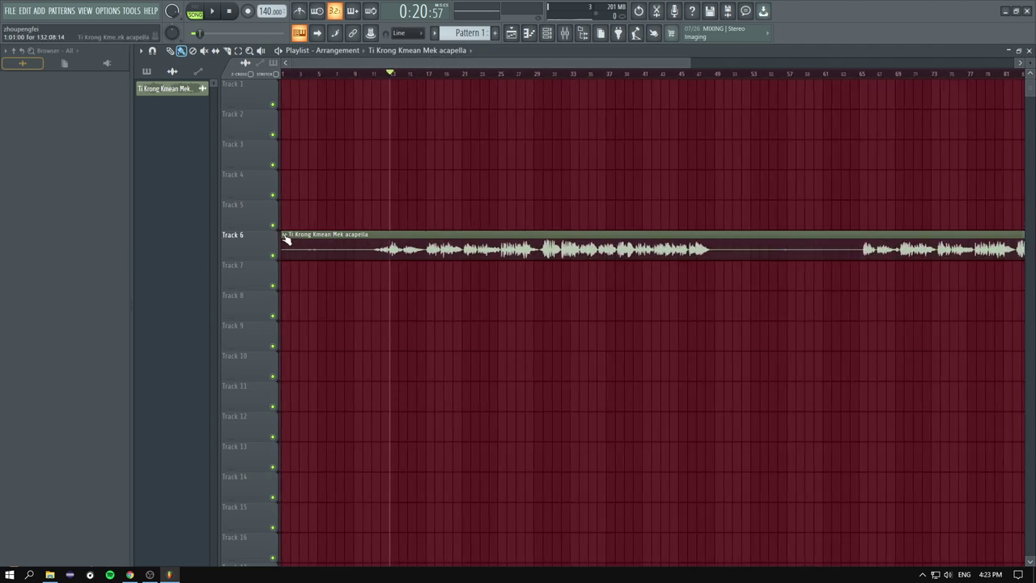
{"action": "right_click", "coordinate": [285, 239]}
{"action": "left_click", "coordinate": [462, 335]}
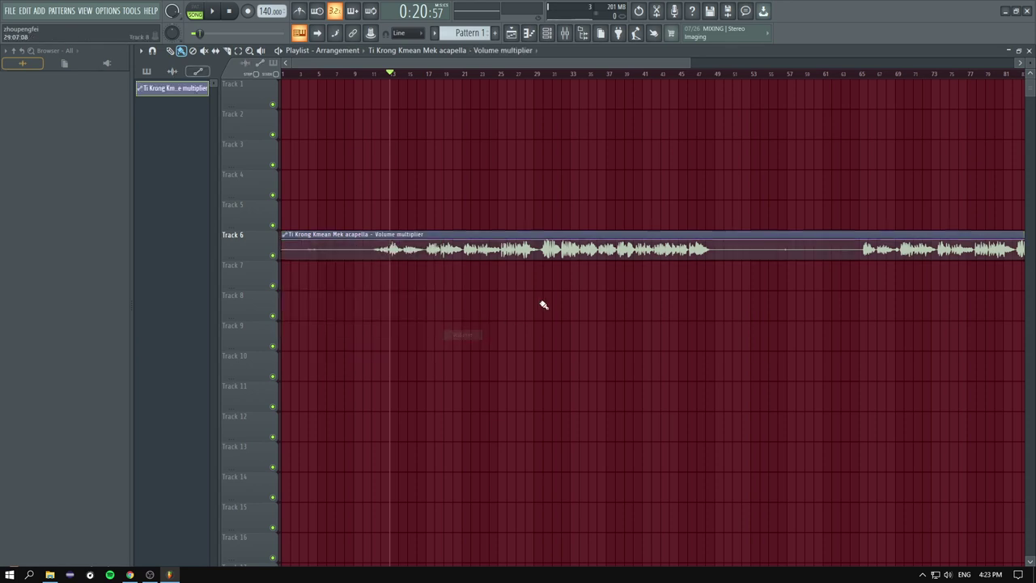
{"action": "scroll", "coordinate": [379, 273], "scroll_direction": "up", "scroll_amount": 3}
{"action": "left_click_drag", "start_coordinate": [448, 232], "coordinate": [437, 203]}
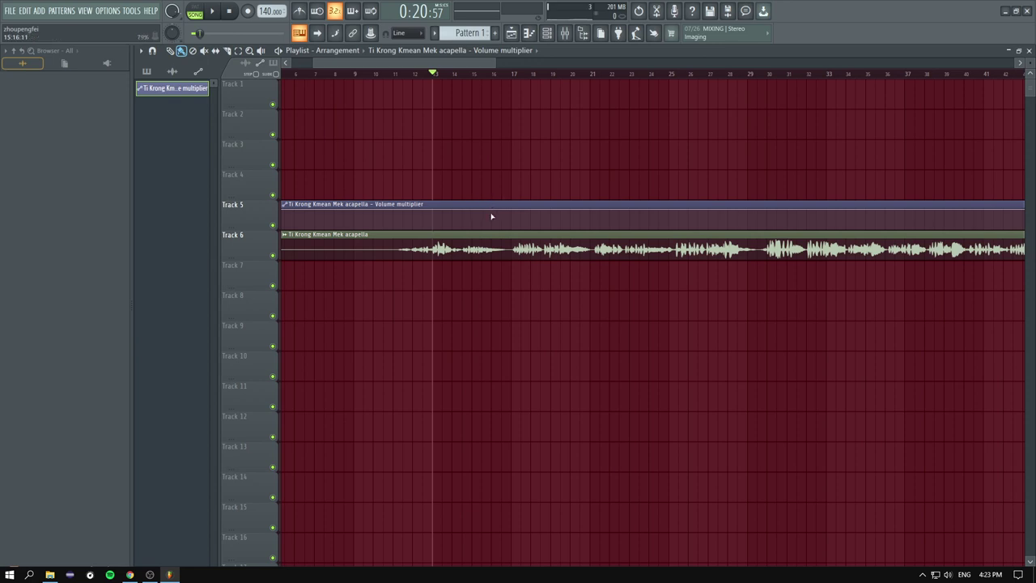
Step: Shape the volume automation to mute the intro until about bar 11.5 and ramp up to full volume by bar 12
{"action": "scroll", "coordinate": [474, 225], "scroll_direction": "up", "scroll_amount": 2}
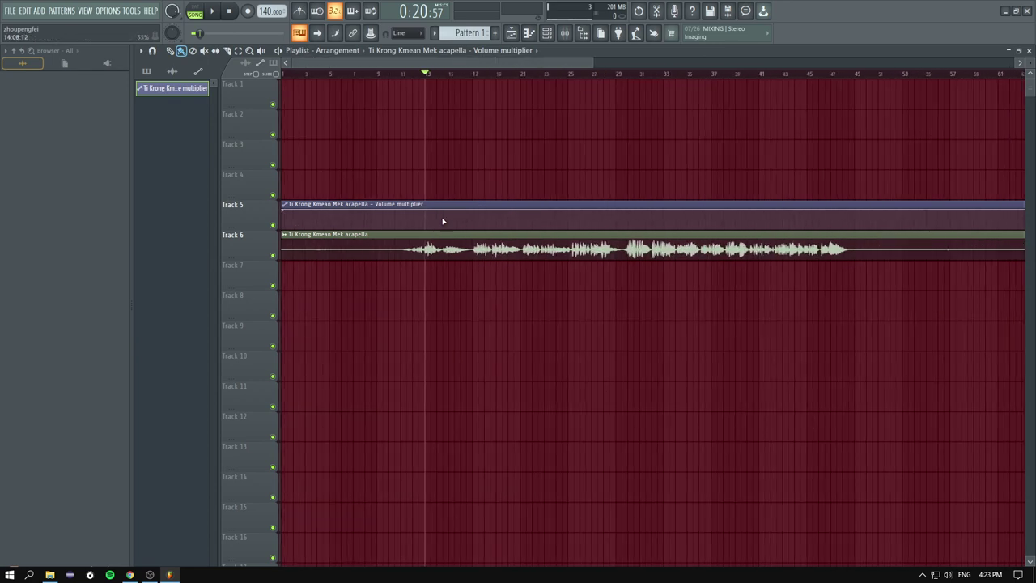
{"action": "scroll", "coordinate": [481, 222], "scroll_direction": "up", "scroll_amount": 2}
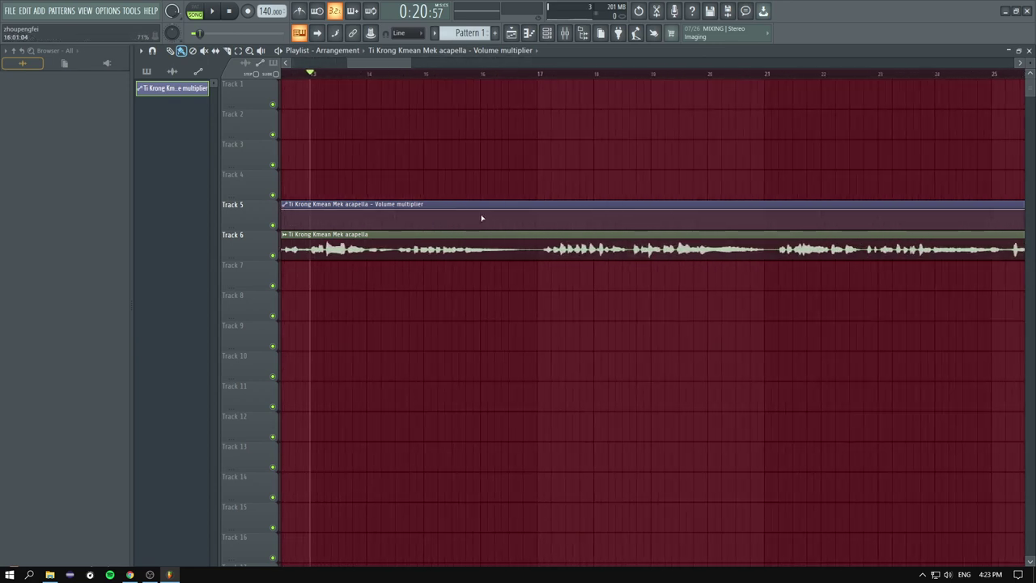
{"action": "scroll", "coordinate": [490, 213], "scroll_direction": "down", "scroll_amount": 2}
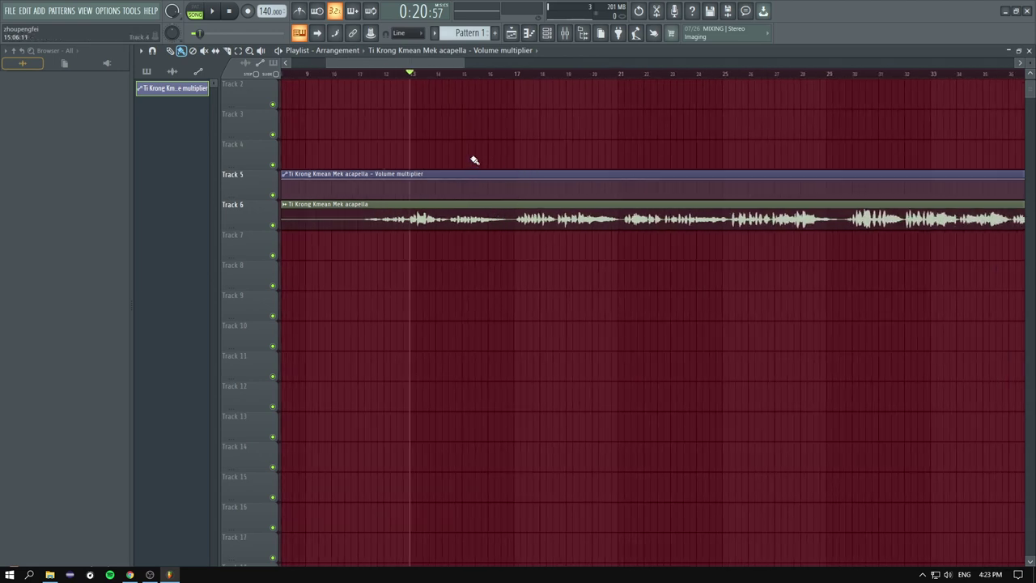
{"action": "scroll", "coordinate": [465, 129], "scroll_direction": "down", "scroll_amount": 1}
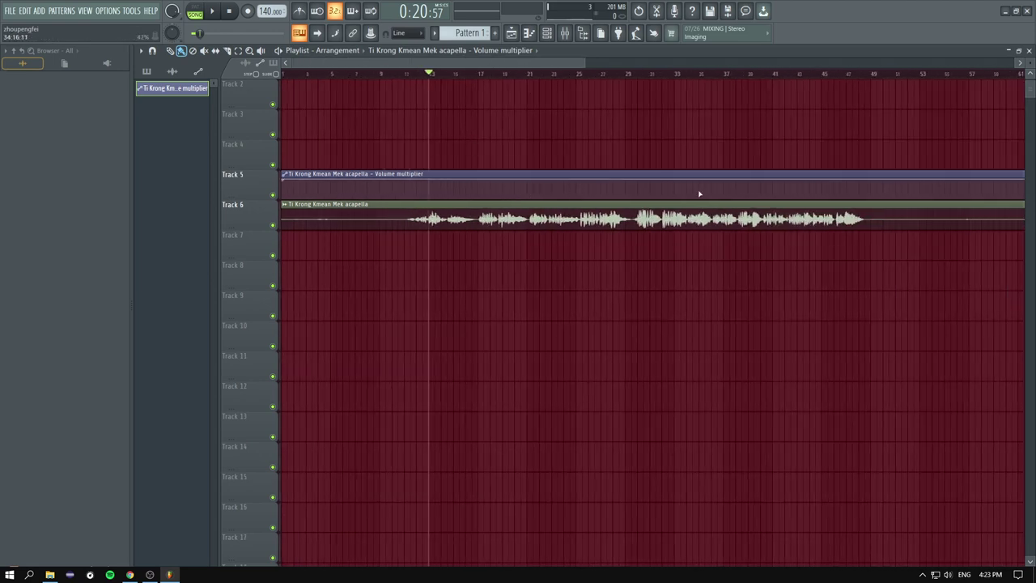
{"action": "scroll", "coordinate": [422, 146], "scroll_direction": "up", "scroll_amount": 1}
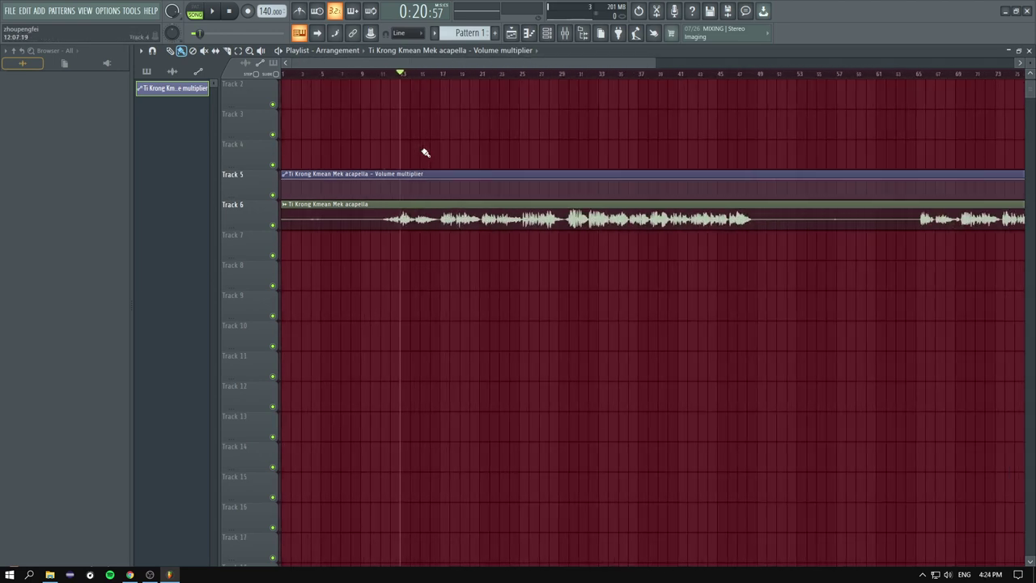
{"action": "scroll", "coordinate": [416, 184], "scroll_direction": "up", "scroll_amount": 2}
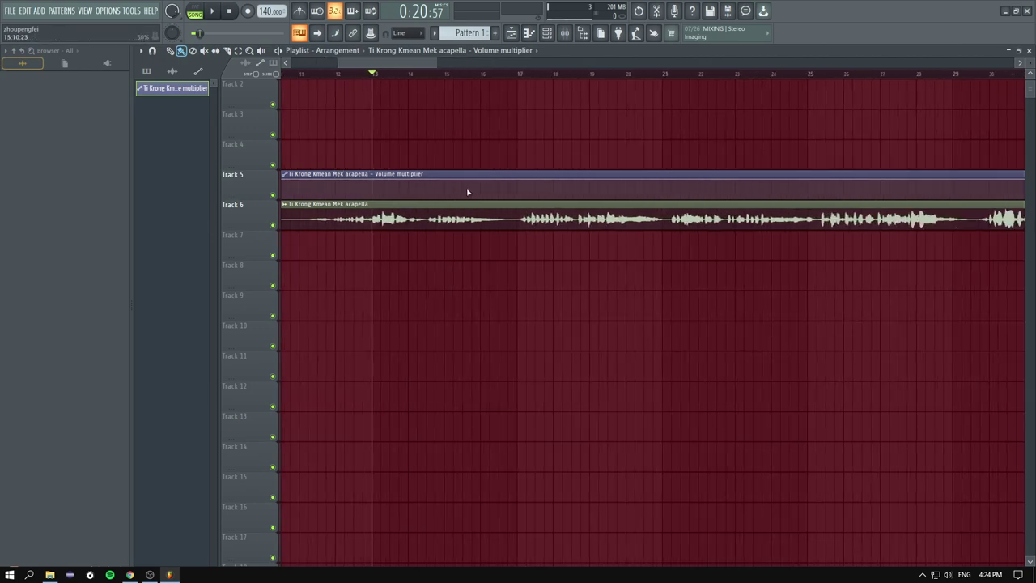
{"action": "scroll", "coordinate": [385, 199], "scroll_direction": "left", "scroll_amount": 2}
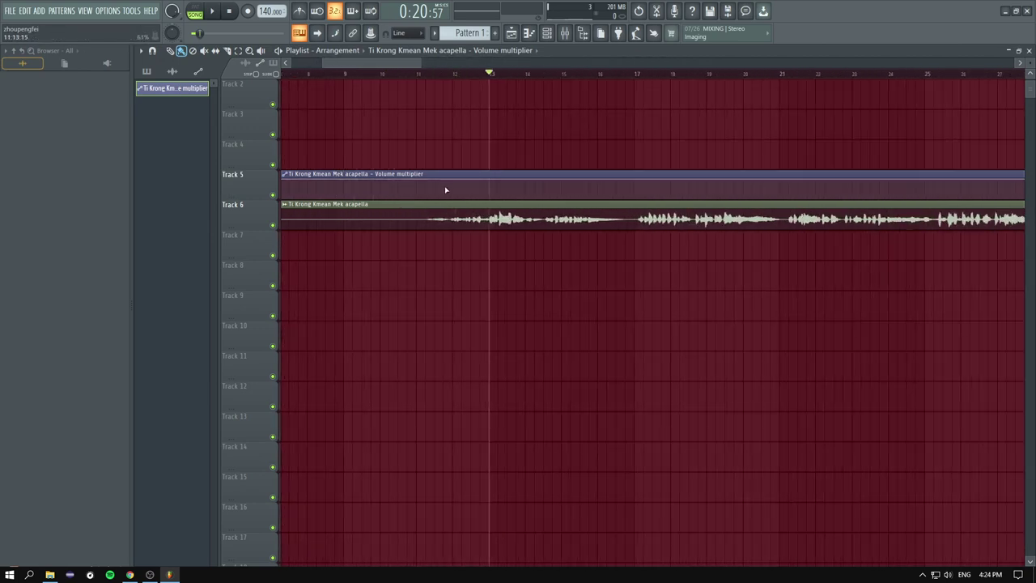
{"action": "left_click_drag", "start_coordinate": [437, 194], "coordinate": [439, 199]}
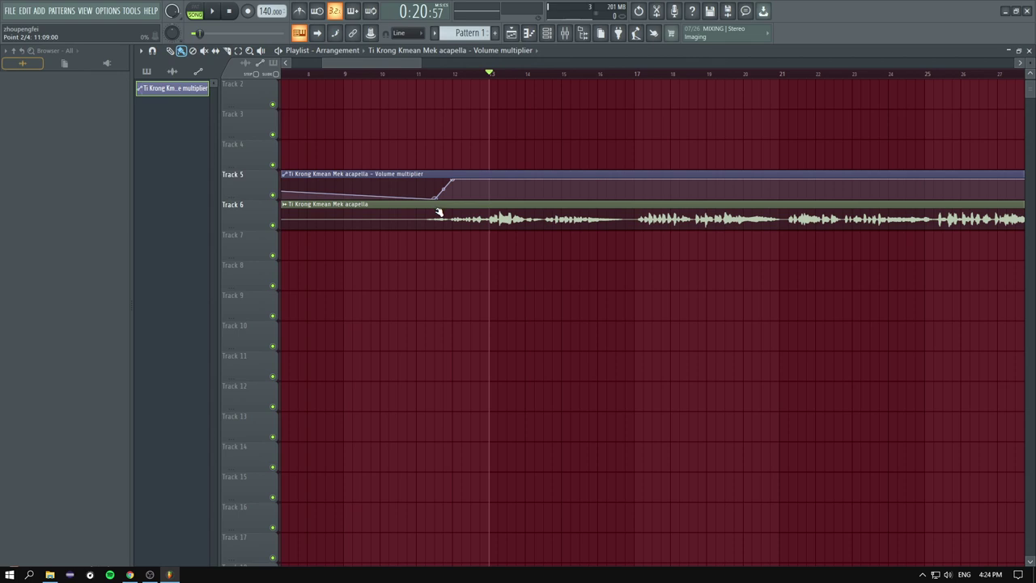
Step: Drop the volume automation to zero across the vocal's silent gap from about bar 49 to bar 65
{"action": "scroll", "coordinate": [356, 199], "scroll_direction": "down", "scroll_amount": 4}
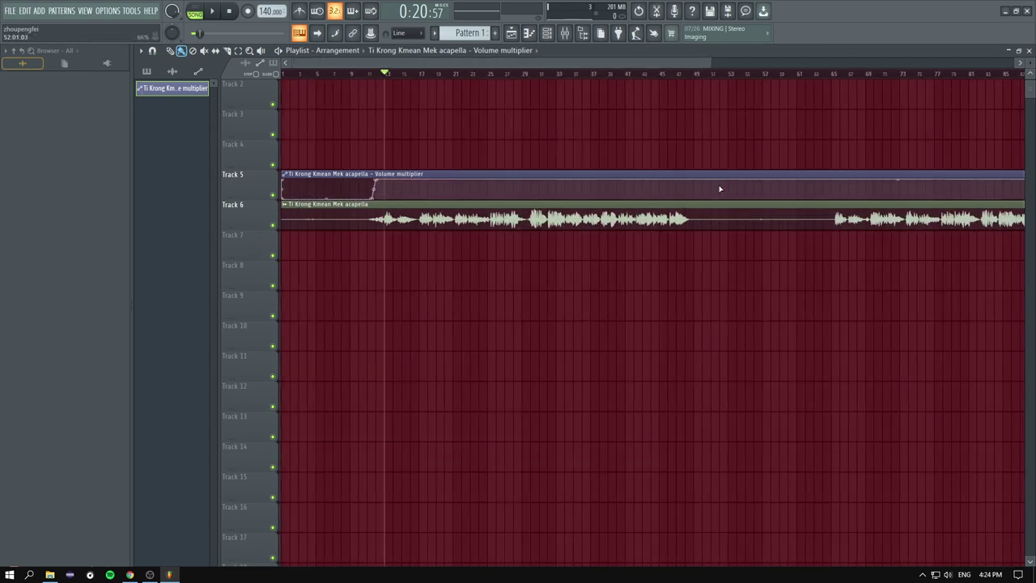
{"action": "scroll", "coordinate": [672, 199], "scroll_direction": "up", "scroll_amount": 2}
{"action": "left_click_drag", "start_coordinate": [674, 197], "coordinate": [689, 221]}
{"action": "scroll", "coordinate": [711, 222], "scroll_direction": "down", "scroll_amount": 3}
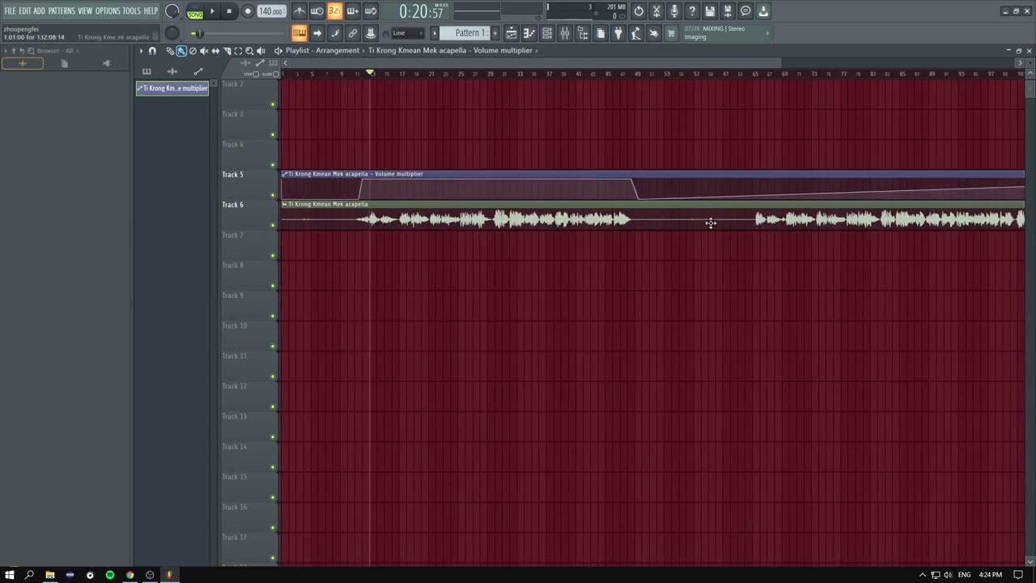
{"action": "left_click_drag", "start_coordinate": [759, 195], "coordinate": [763, 168]}
Step: Audition the vocal around bar 28 and add a short dip to zero in the volume automation between the phrases around bar 29
{"action": "scroll", "coordinate": [446, 181], "scroll_direction": "up", "scroll_amount": 3}
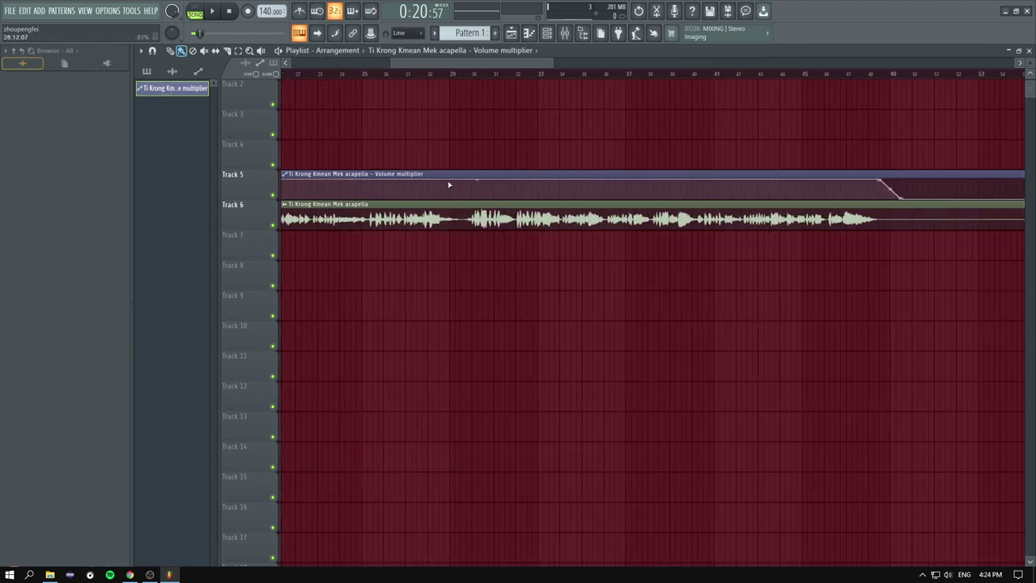
{"action": "left_click", "coordinate": [432, 74]}
{"action": "key", "text": "space"}
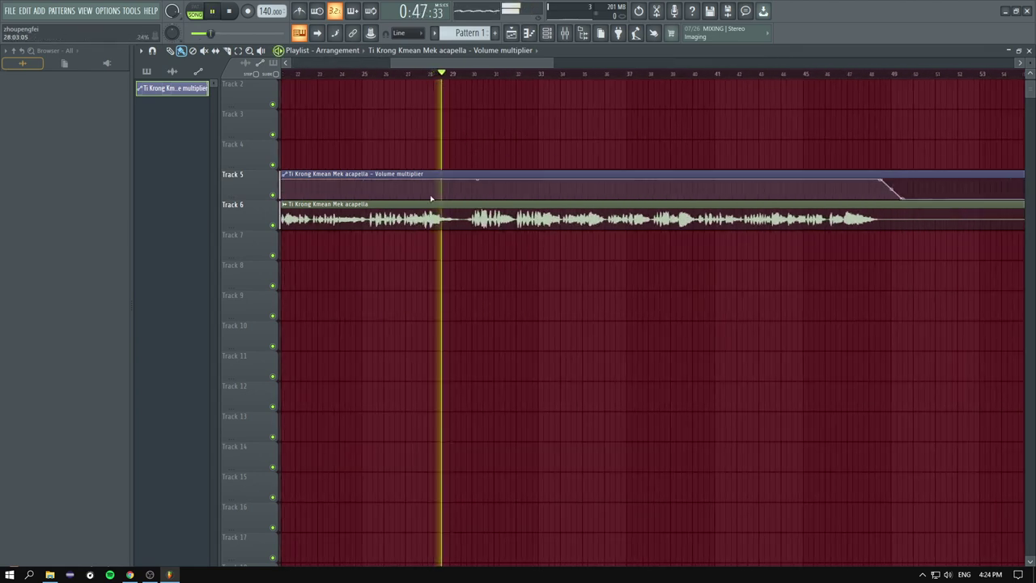
{"action": "scroll", "coordinate": [486, 202], "scroll_direction": "up", "scroll_amount": 3}
{"action": "key", "text": "space"}
{"action": "scroll", "coordinate": [480, 202], "scroll_direction": "up", "scroll_amount": 4}
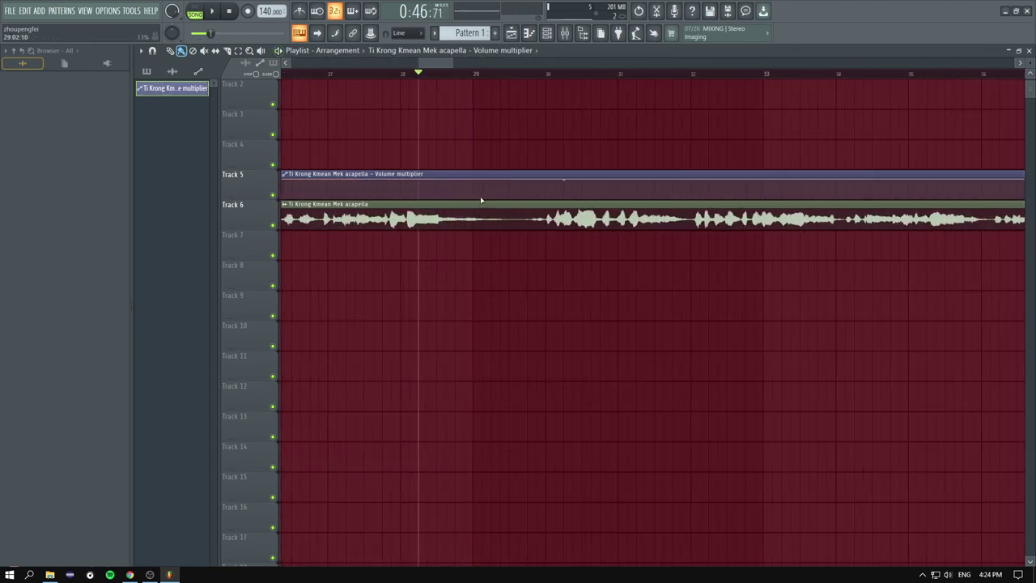
{"action": "left_click_drag", "start_coordinate": [461, 178], "coordinate": [481, 198]}
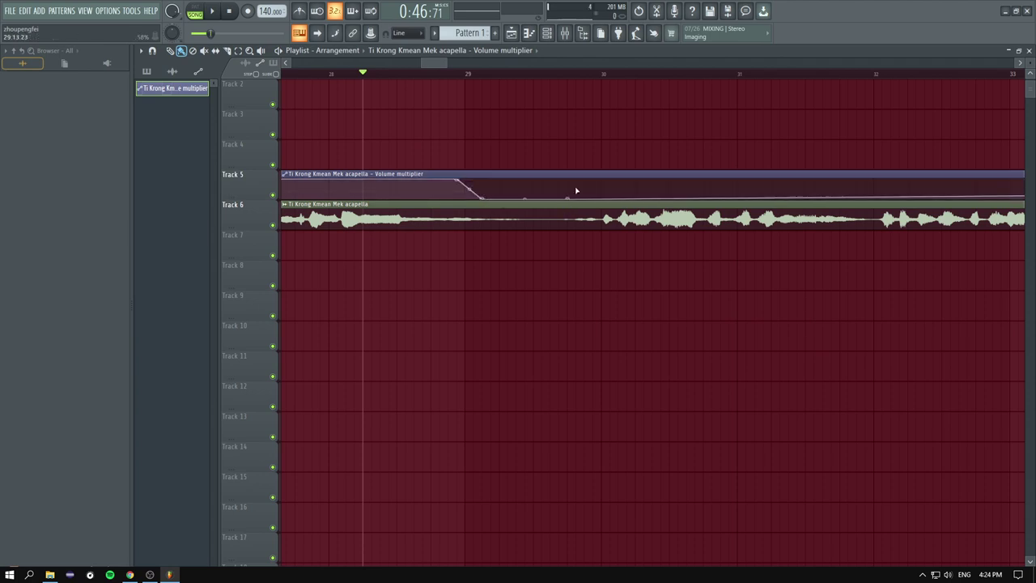
{"action": "right_click", "coordinate": [566, 198]}
{"action": "right_click", "coordinate": [584, 173]}
{"action": "scroll", "coordinate": [458, 174], "scroll_direction": "down", "scroll_amount": 4}
{"action": "scroll", "coordinate": [452, 195], "scroll_direction": "down", "scroll_amount": 5}
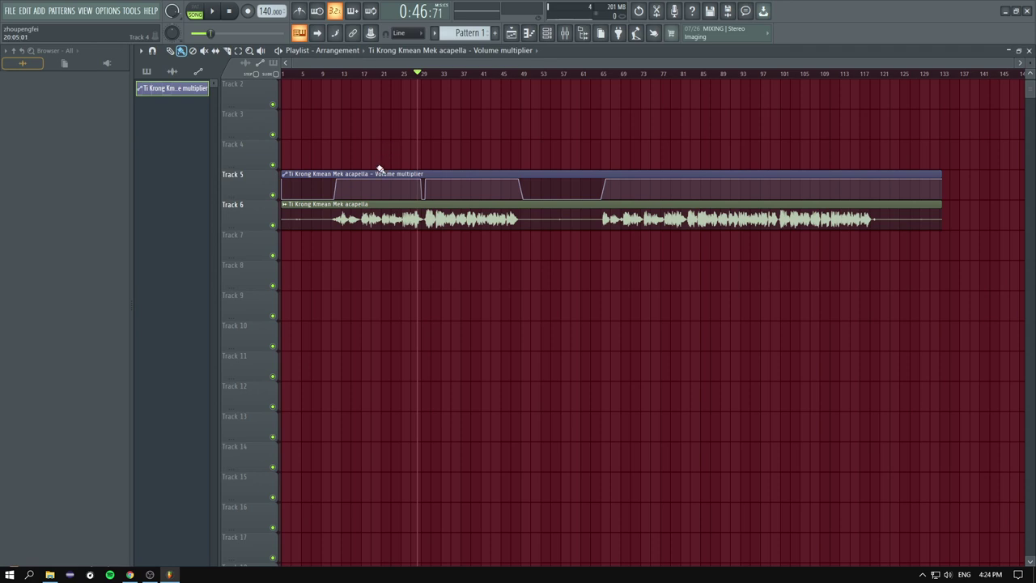
{"action": "key", "text": "ctrl+a"}
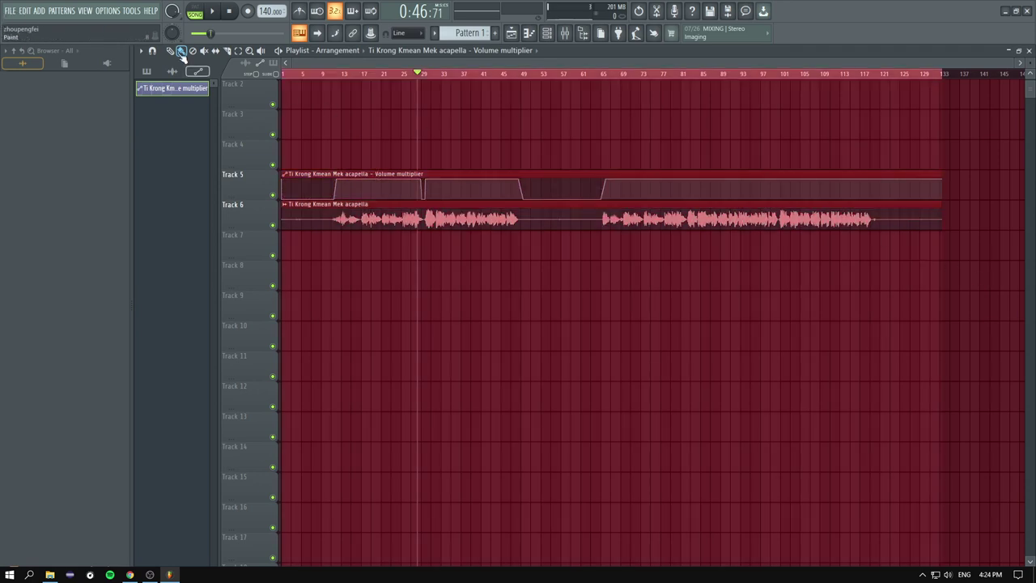
{"action": "left_click", "coordinate": [564, 33]}
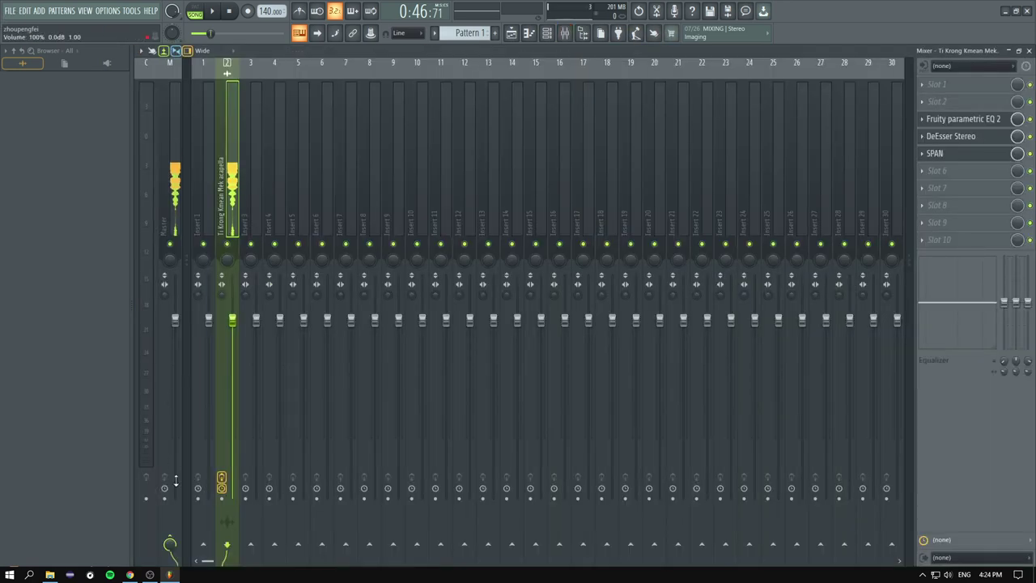
{"action": "left_click", "coordinate": [529, 33]}
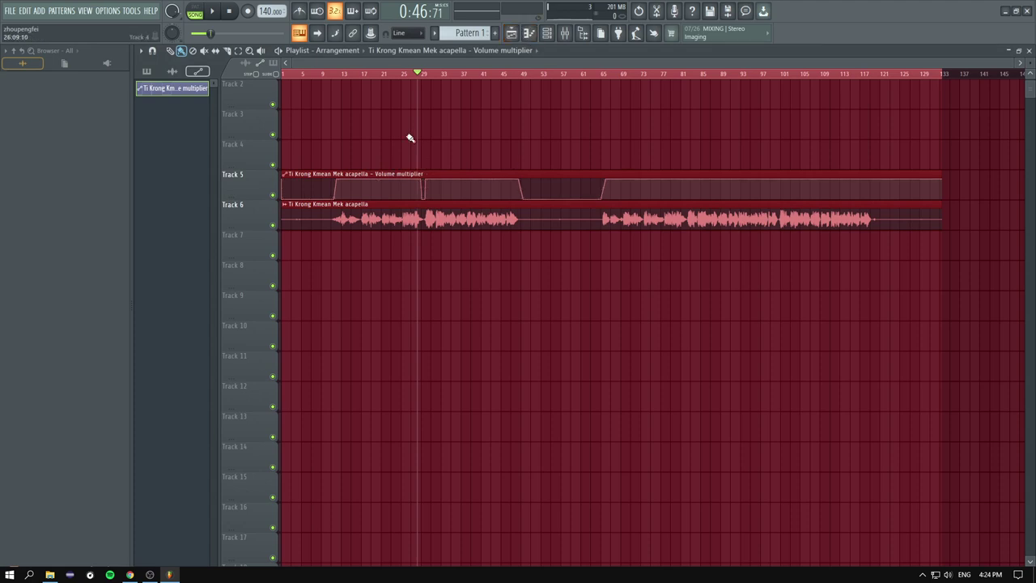
{"action": "left_click", "coordinate": [355, 107]}
{"action": "left_click", "coordinate": [287, 208]}
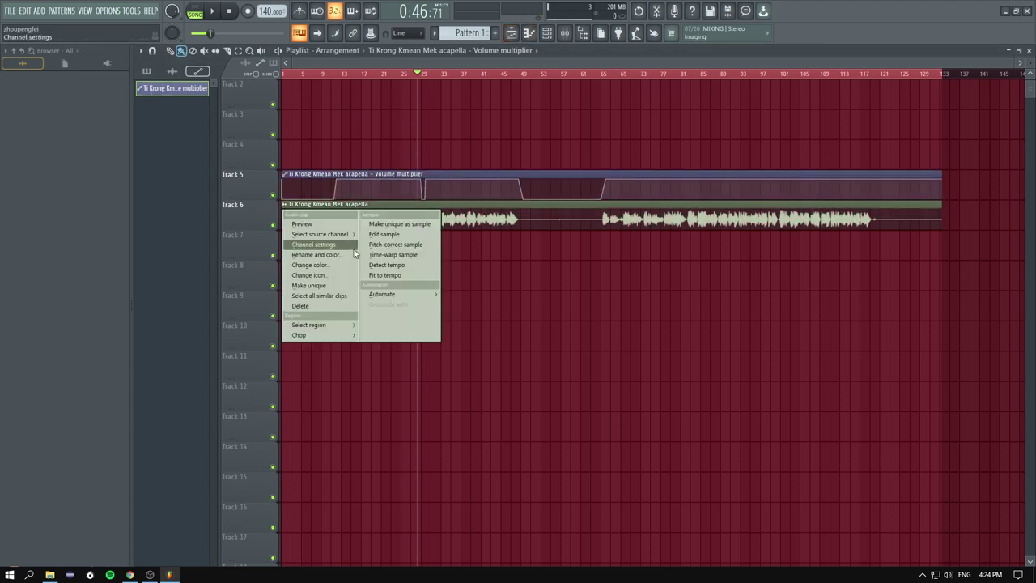
{"action": "left_click", "coordinate": [565, 269]}
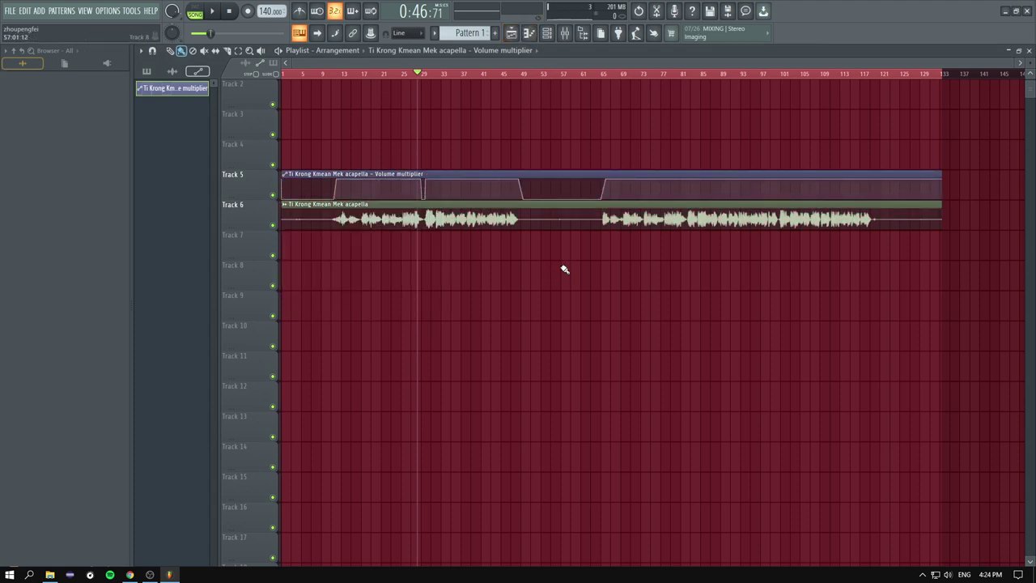
Step: Try setting the project tempo to the acapella's detected 67.603 BPM, and undo the tempo change
{"action": "left_click", "coordinate": [280, 208]}
{"action": "left_click", "coordinate": [382, 267]}
{"action": "left_click", "coordinate": [527, 301]}
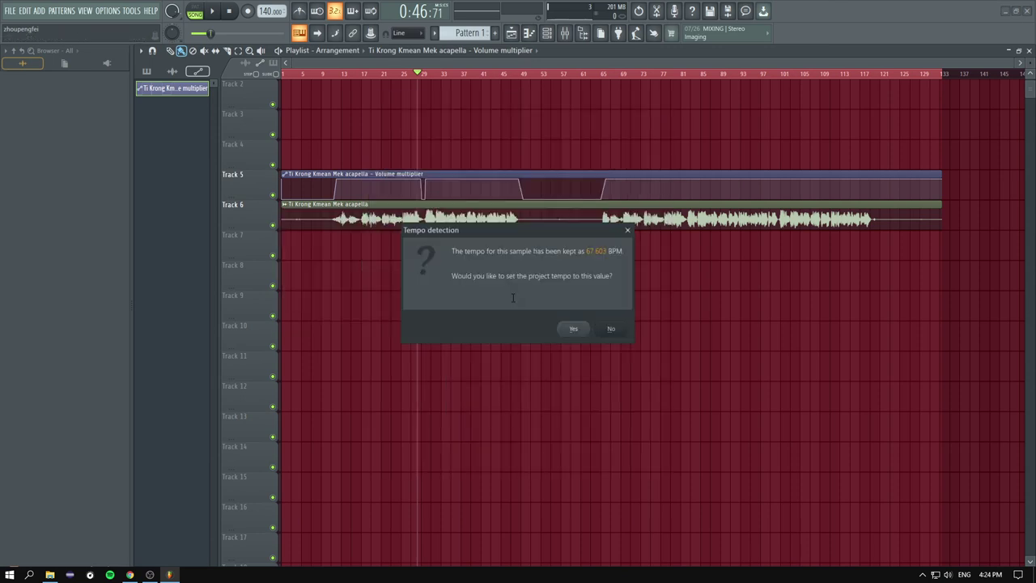
{"action": "left_click", "coordinate": [573, 331]}
{"action": "key", "text": "ctrl+z"}
{"action": "key", "text": "ctrl+z"}
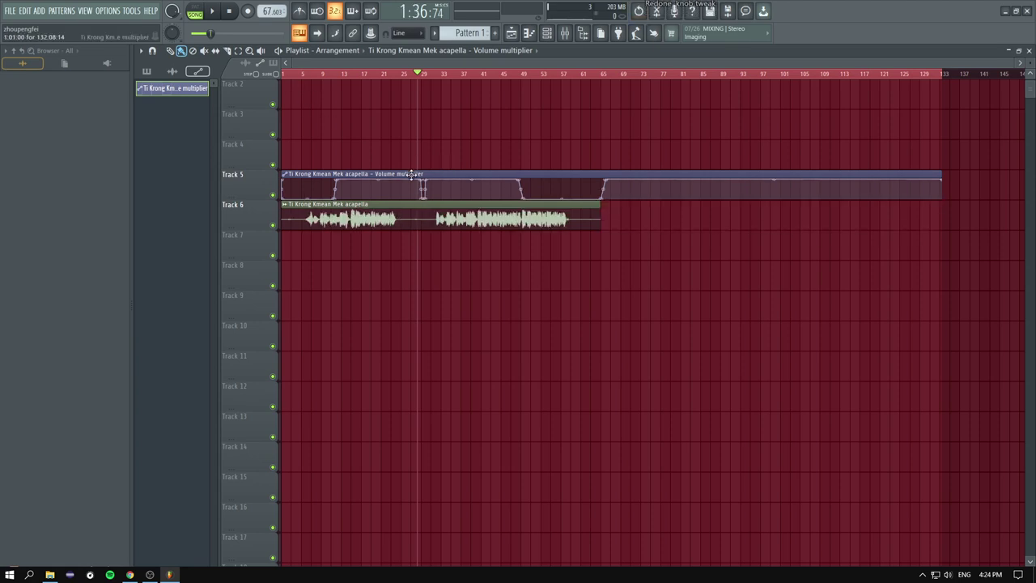
{"action": "key", "text": "ctrl+z"}
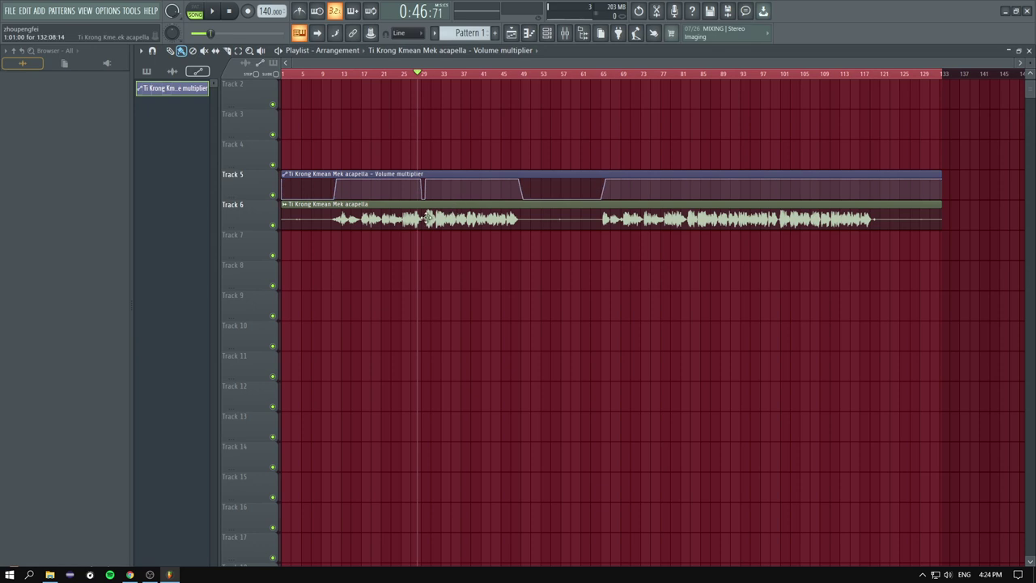
{"action": "left_click", "coordinate": [565, 33]}
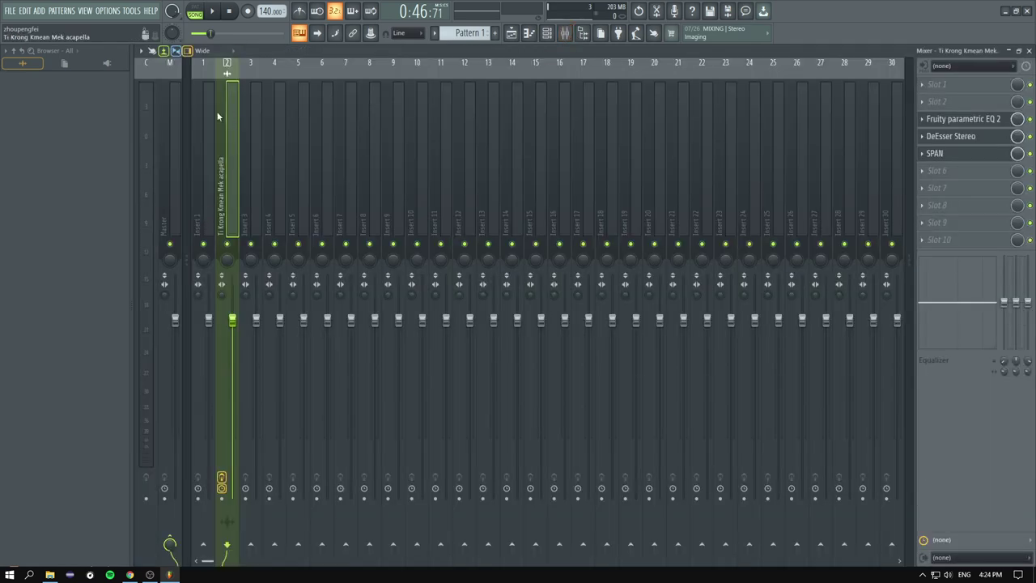
{"action": "left_click", "coordinate": [511, 33]}
{"action": "scroll", "coordinate": [520, 185], "scroll_direction": "down", "scroll_amount": 3}
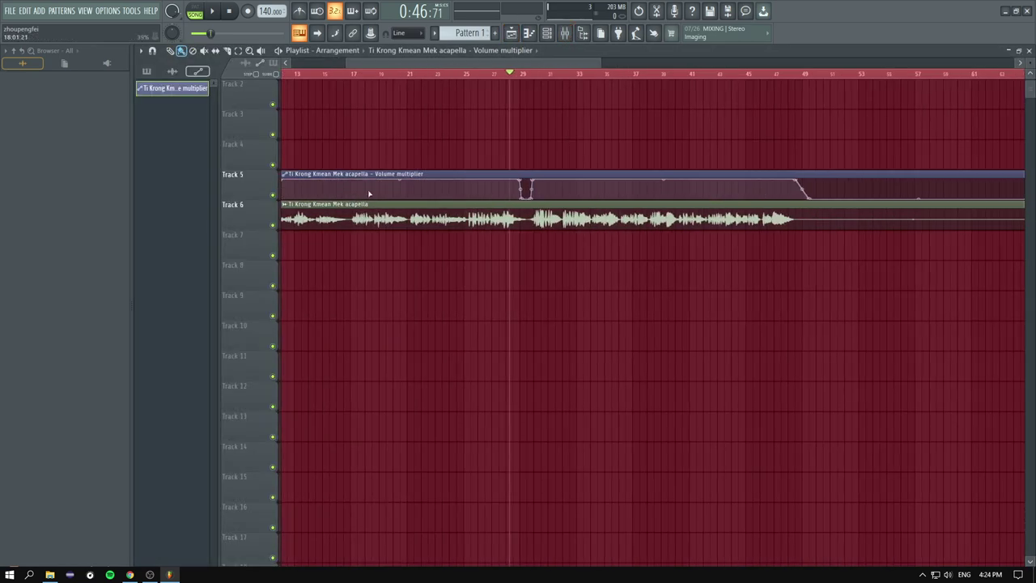
{"action": "scroll", "coordinate": [456, 199], "scroll_direction": "down", "scroll_amount": 3}
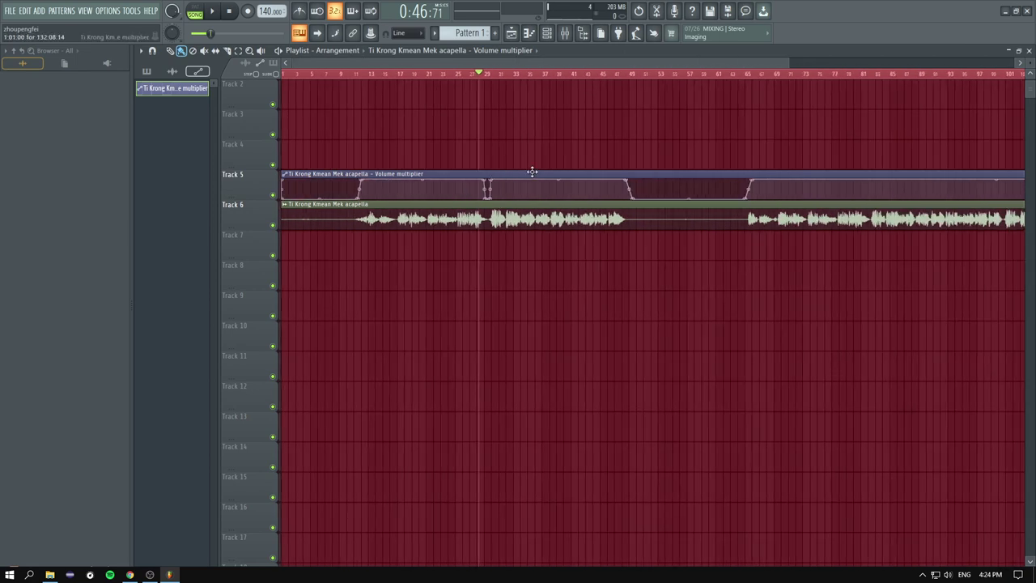
{"action": "scroll", "coordinate": [469, 180], "scroll_direction": "down", "scroll_amount": 3}
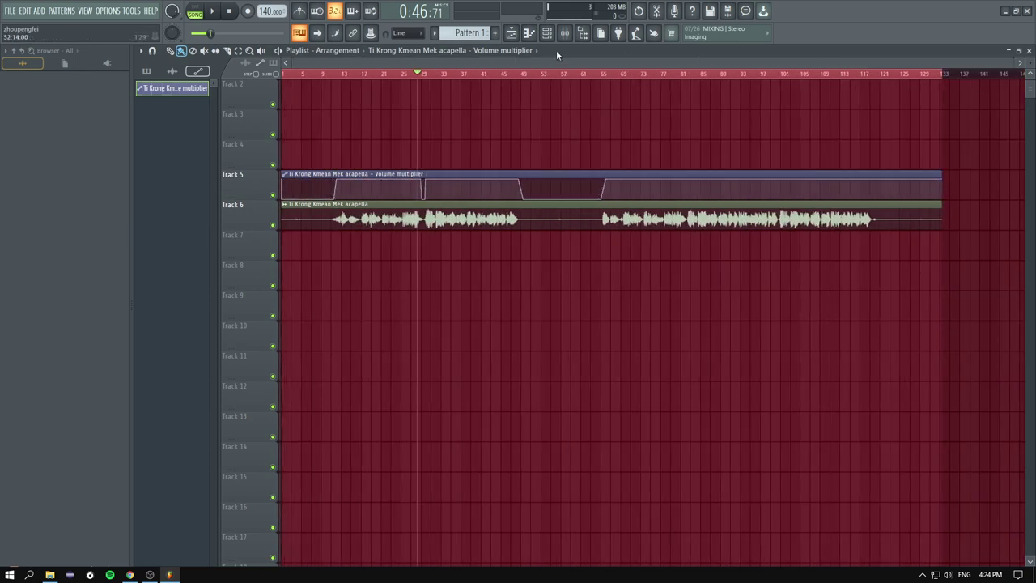
Step: Review the EQ, DeEsser and SPAN effects on the acapella's mixer insert and disable SPAN
{"action": "left_click", "coordinate": [579, 34]}
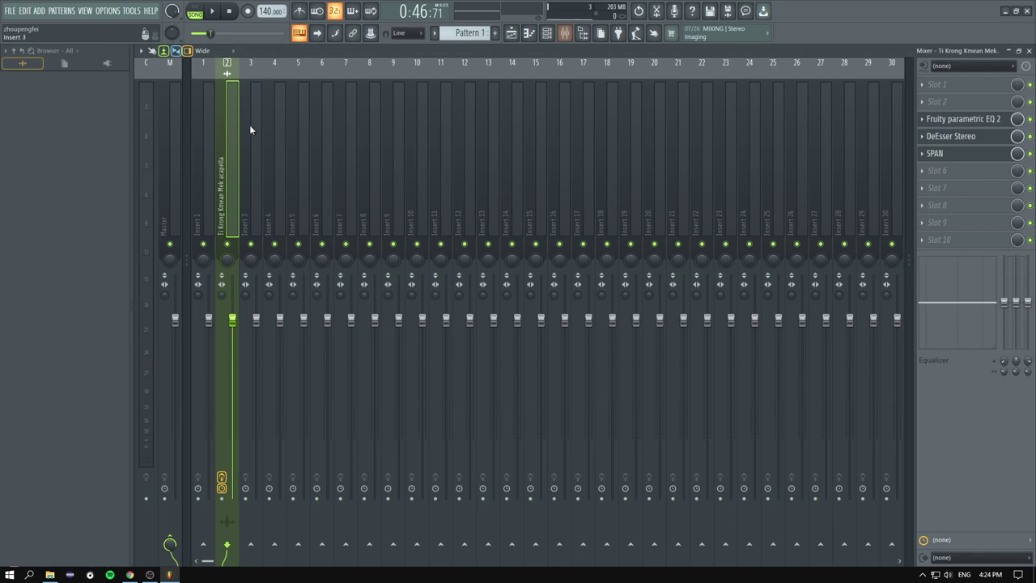
{"action": "left_click", "coordinate": [952, 120]}
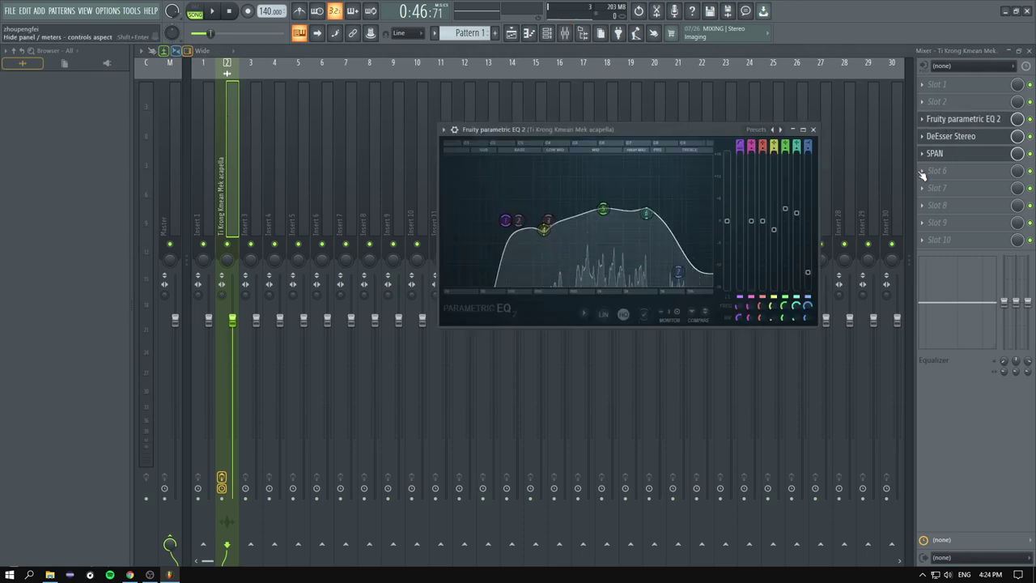
{"action": "left_click", "coordinate": [959, 138]}
{"action": "left_click", "coordinate": [939, 154]}
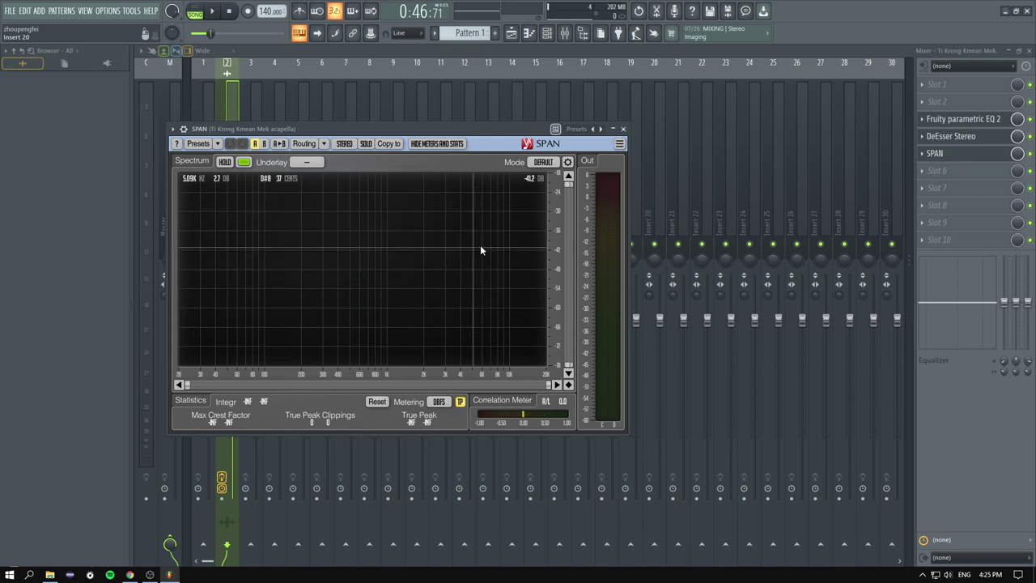
{"action": "key", "text": "Escape"}
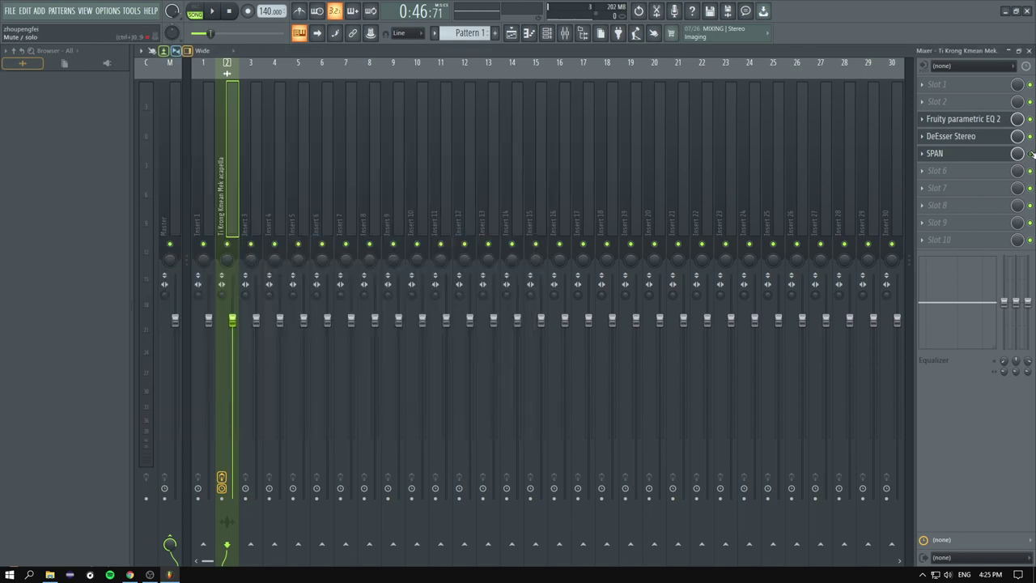
Step: Load Fruity Limiter into slot 6 of the acapella's insert and switch it to compressor mode
{"action": "left_click", "coordinate": [951, 176]}
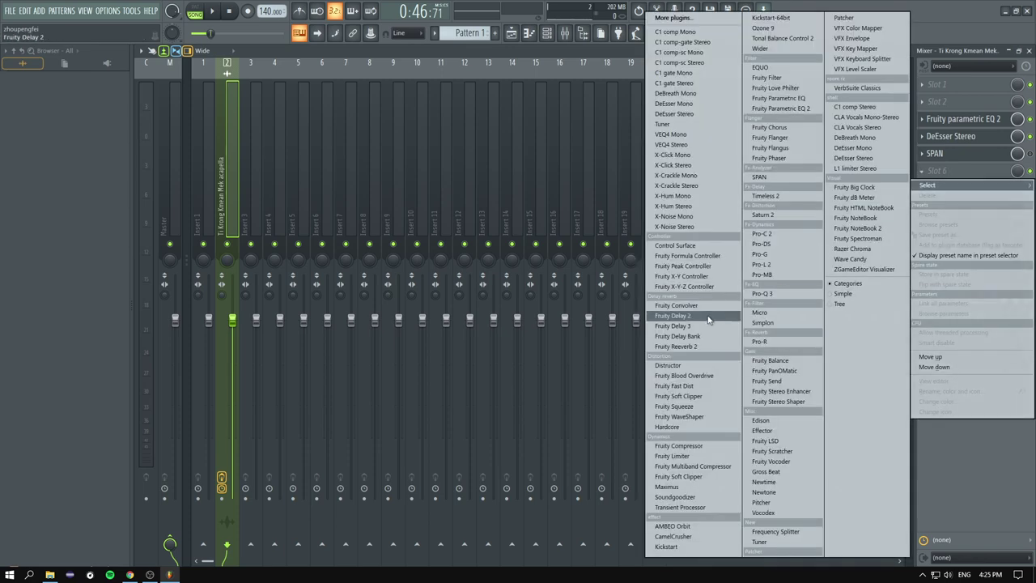
{"action": "left_click", "coordinate": [689, 457]}
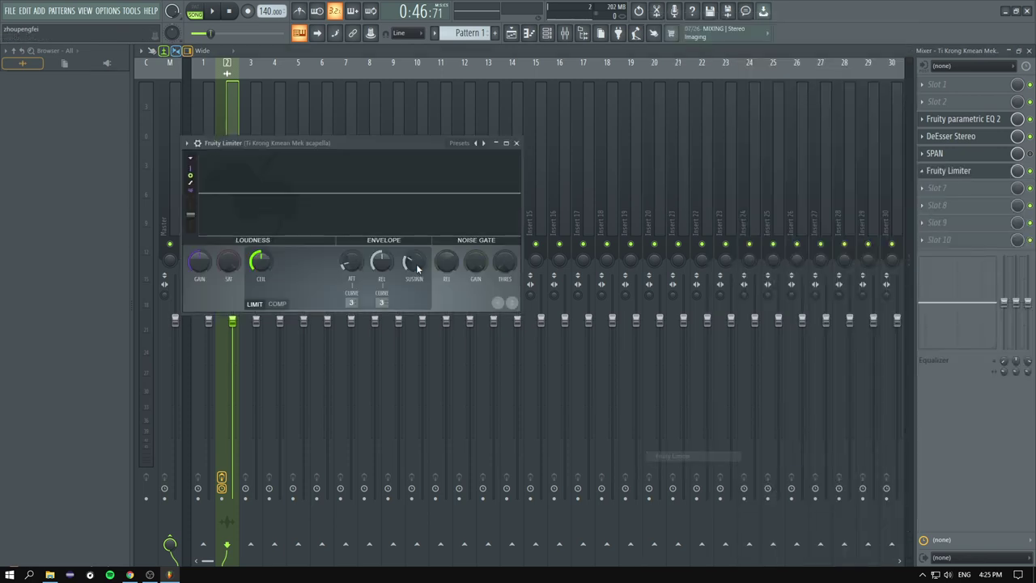
{"action": "left_click", "coordinate": [277, 303]}
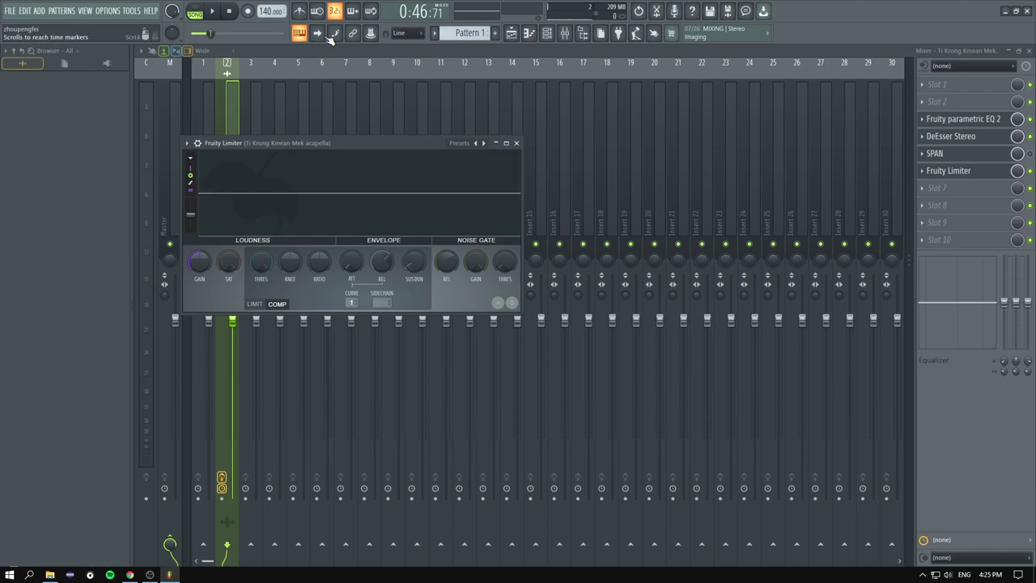
Step: Lower Fruity Limiter's compressor threshold to about -16.5 dB and raise the ratio while the vocal plays
{"action": "left_click", "coordinate": [510, 32]}
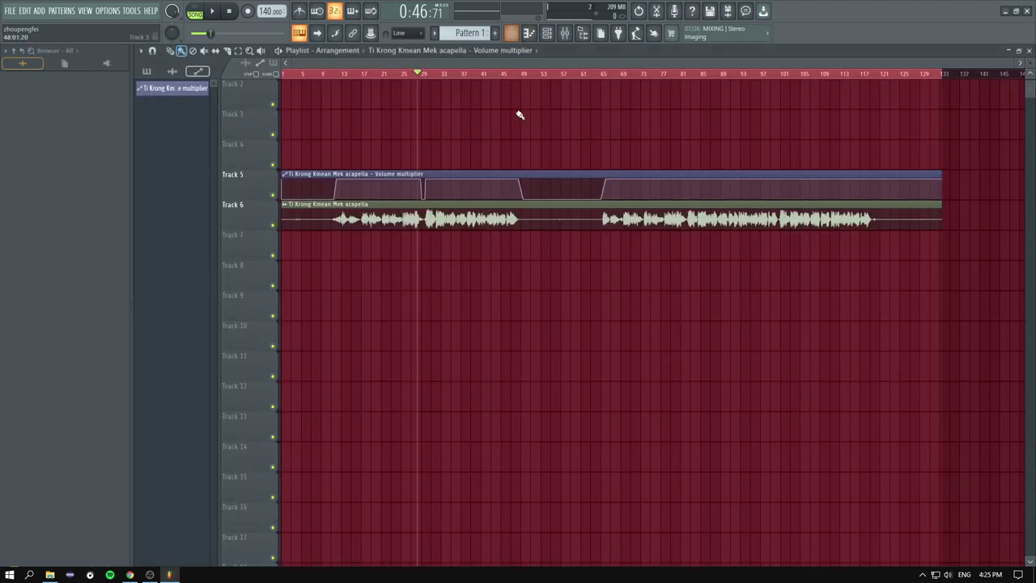
{"action": "left_click", "coordinate": [530, 34]}
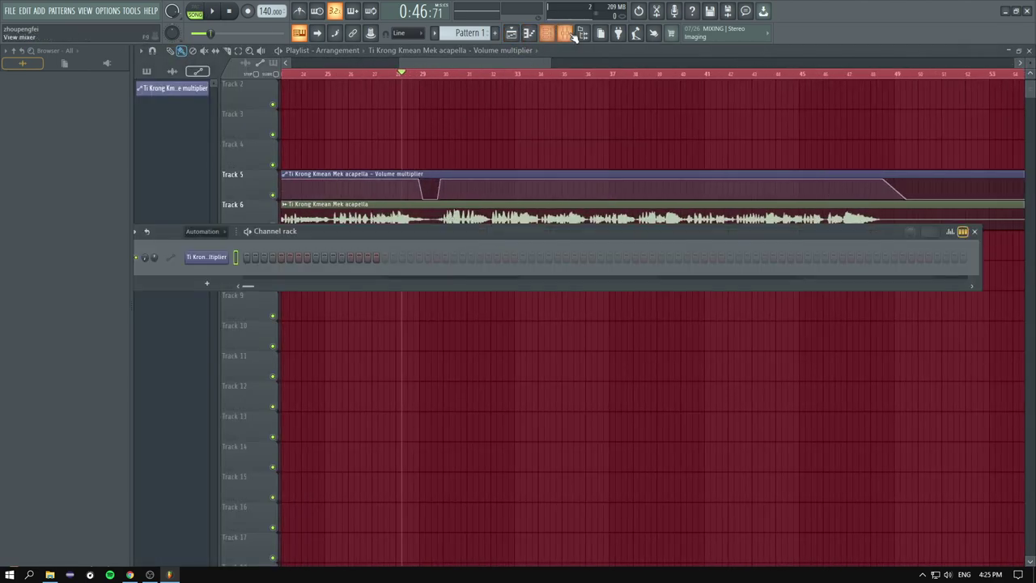
{"action": "left_click", "coordinate": [949, 171]}
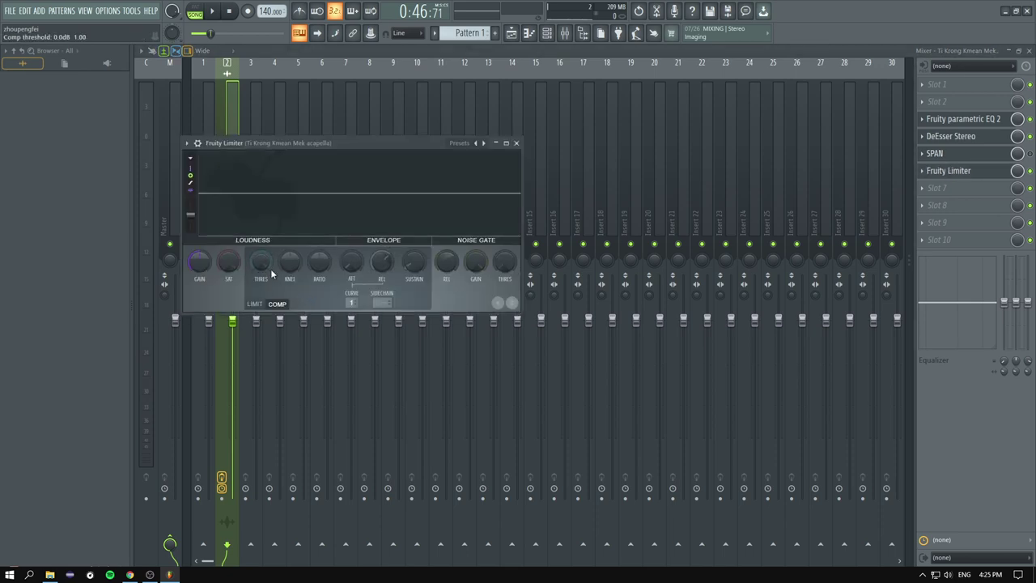
{"action": "key", "text": "space"}
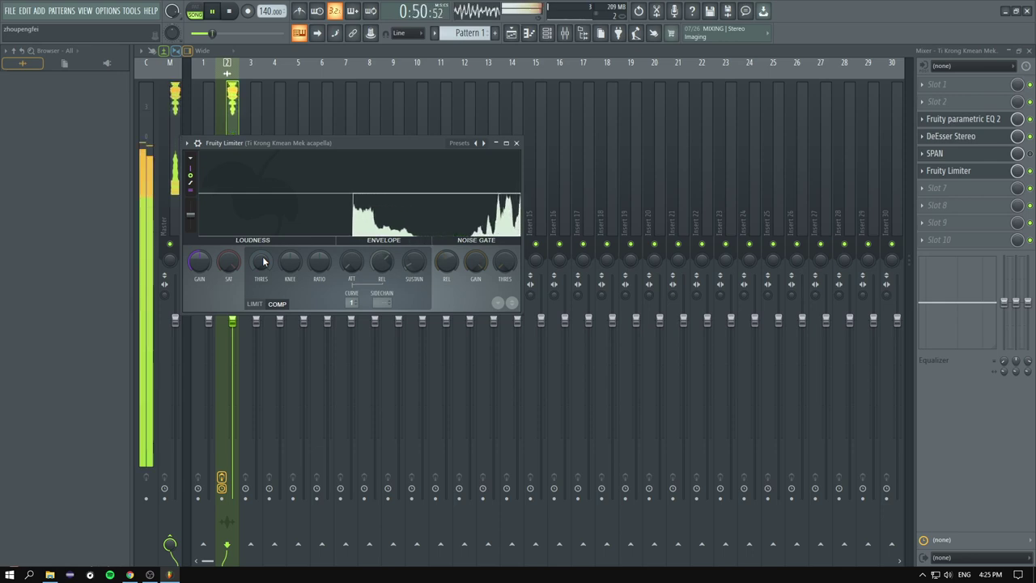
{"action": "left_click_drag", "start_coordinate": [263, 261], "coordinate": [263, 289]}
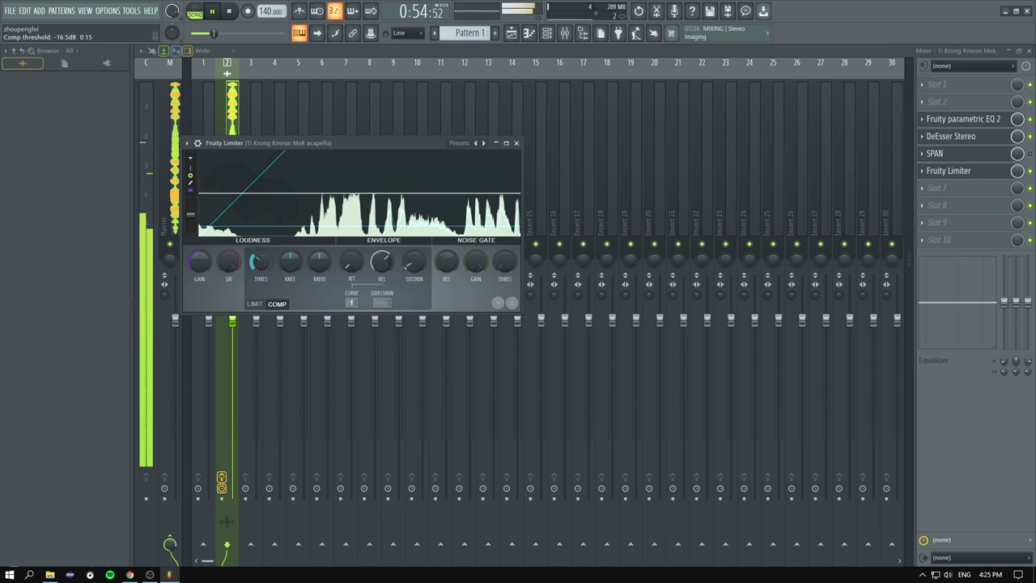
{"action": "left_click_drag", "start_coordinate": [318, 261], "coordinate": [319, 248]}
{"action": "left_click_drag", "start_coordinate": [262, 268], "coordinate": [262, 279]}
{"action": "key", "text": "space"}
Step: Audition the compressed vocal from about bar 25, shorten the compressor's release and raise its attack to about 28 ms
{"action": "left_click", "coordinate": [510, 33]}
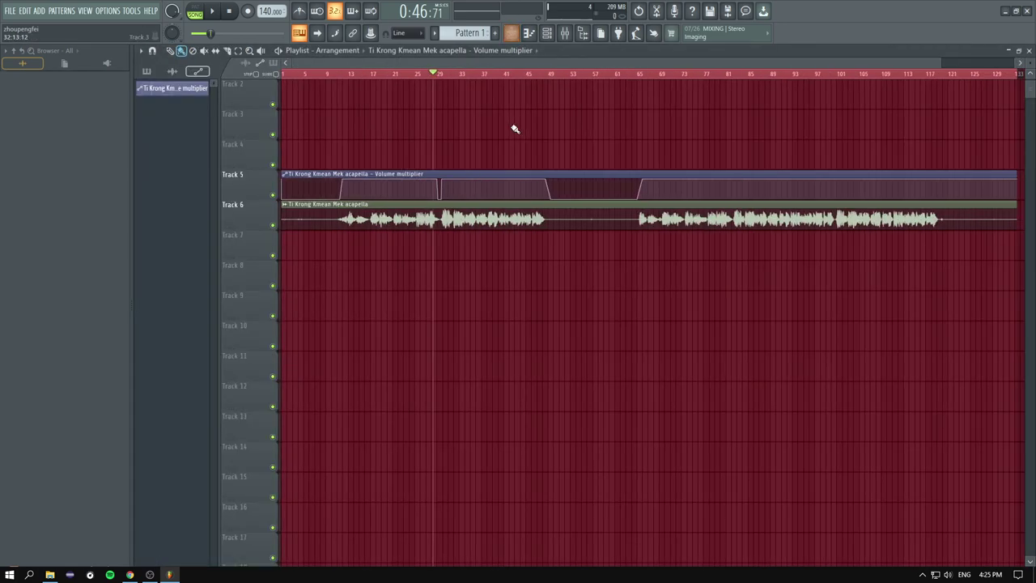
{"action": "left_click", "coordinate": [397, 73]}
{"action": "key", "text": "space"}
{"action": "key", "text": "F9"}
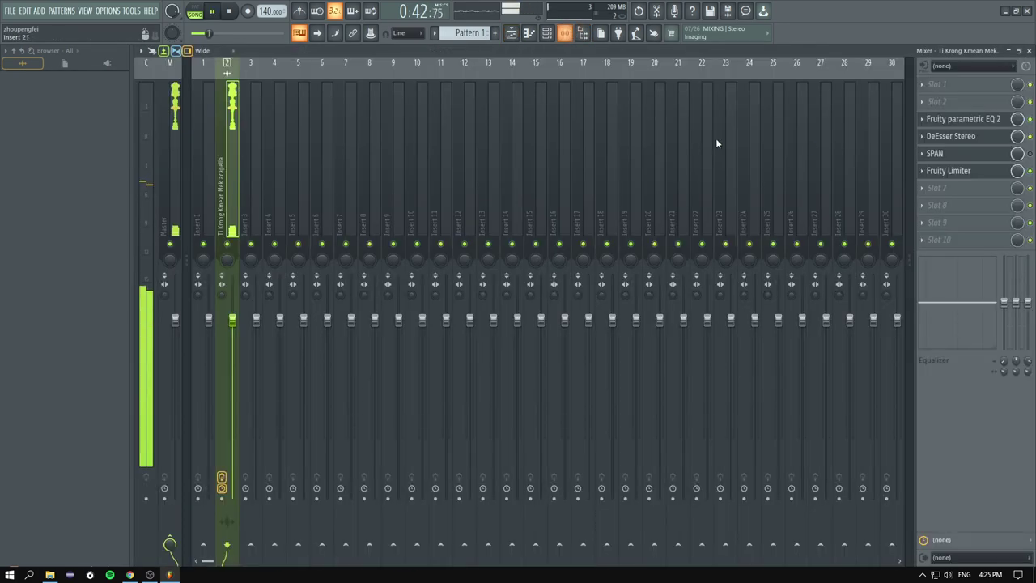
{"action": "left_click", "coordinate": [949, 172]}
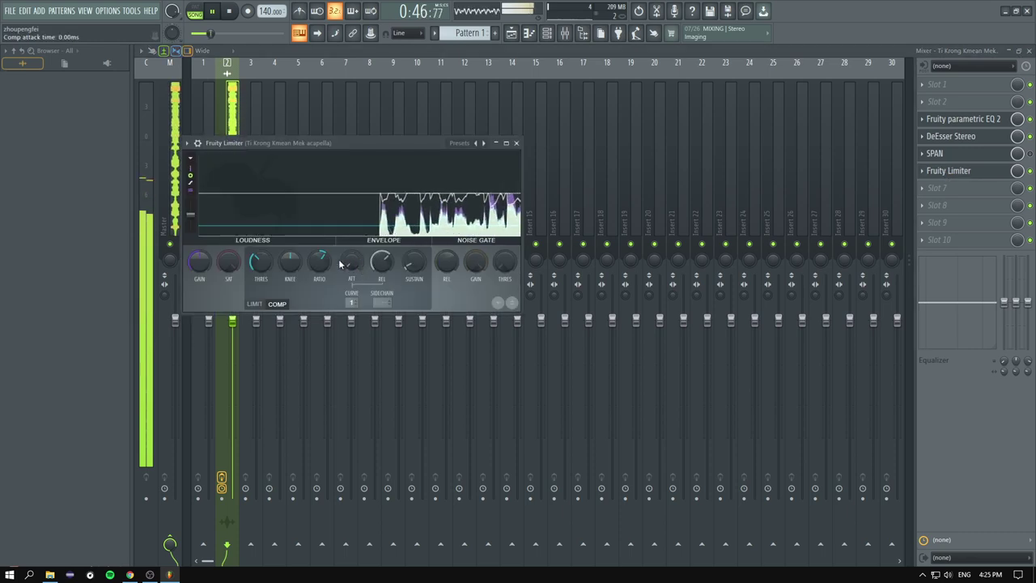
{"action": "key", "text": "space"}
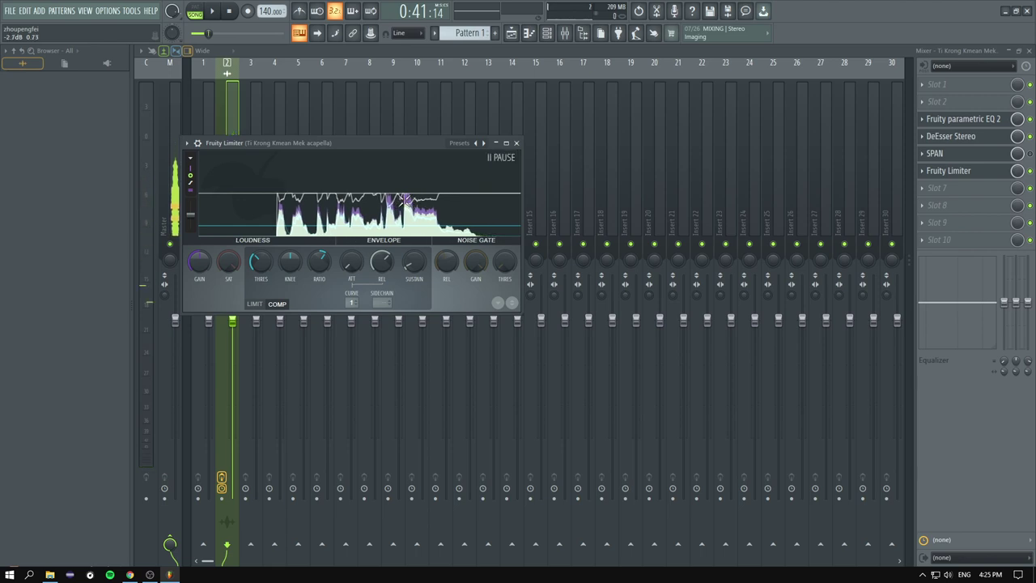
{"action": "key", "text": "space"}
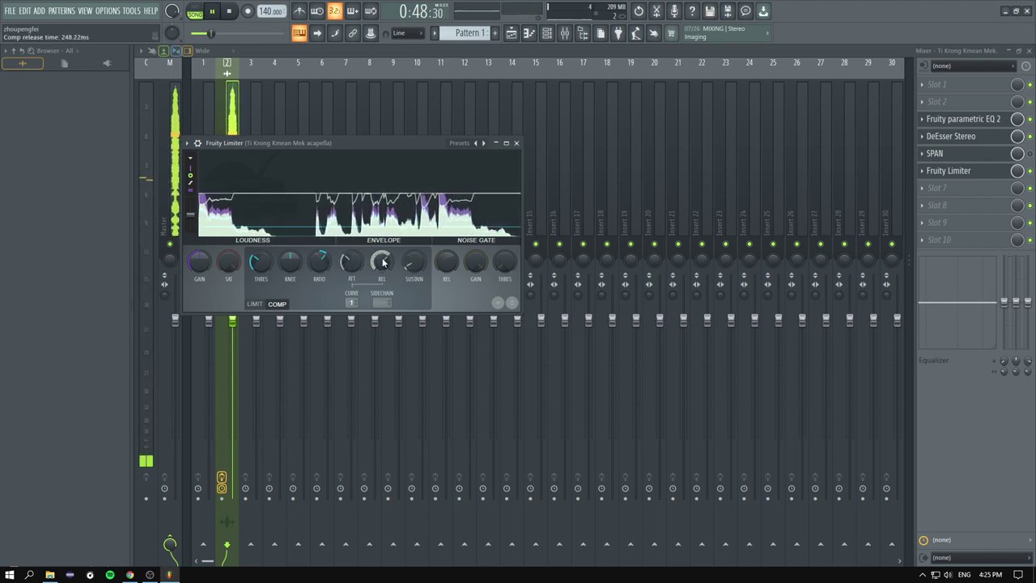
{"action": "scroll", "coordinate": [381, 260], "scroll_direction": "down", "scroll_amount": 5}
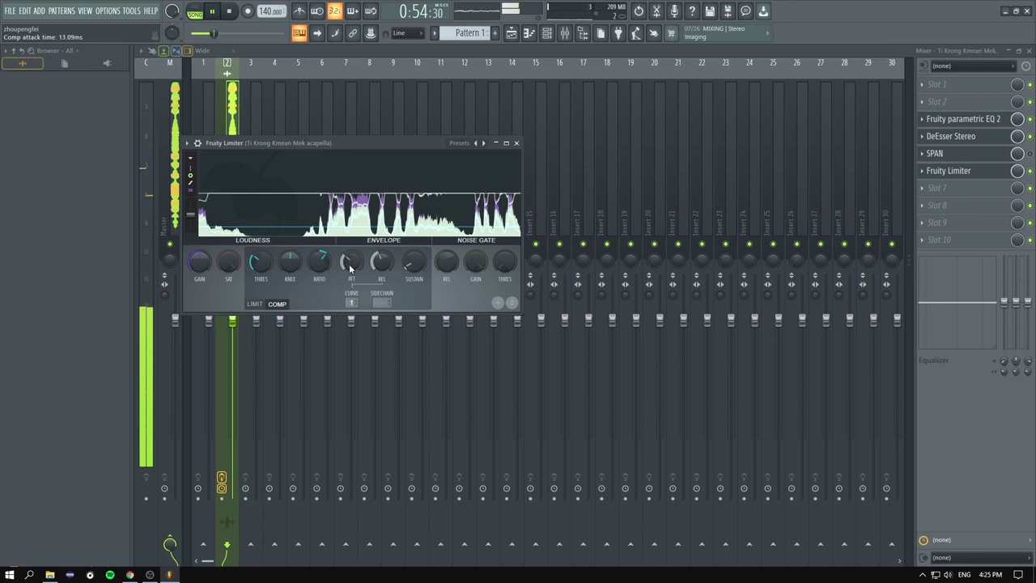
{"action": "scroll", "coordinate": [352, 268], "scroll_direction": "up", "scroll_amount": 2}
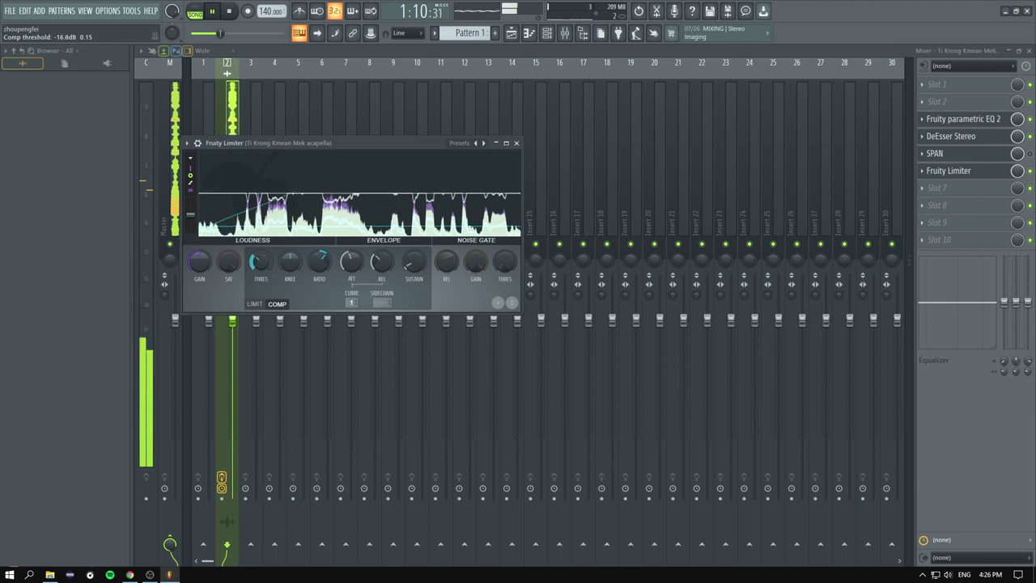
Step: Fine-tune the compressor's threshold and set its release to about 26 ms during playback
{"action": "left_click_drag", "start_coordinate": [270, 272], "coordinate": [270, 272]}
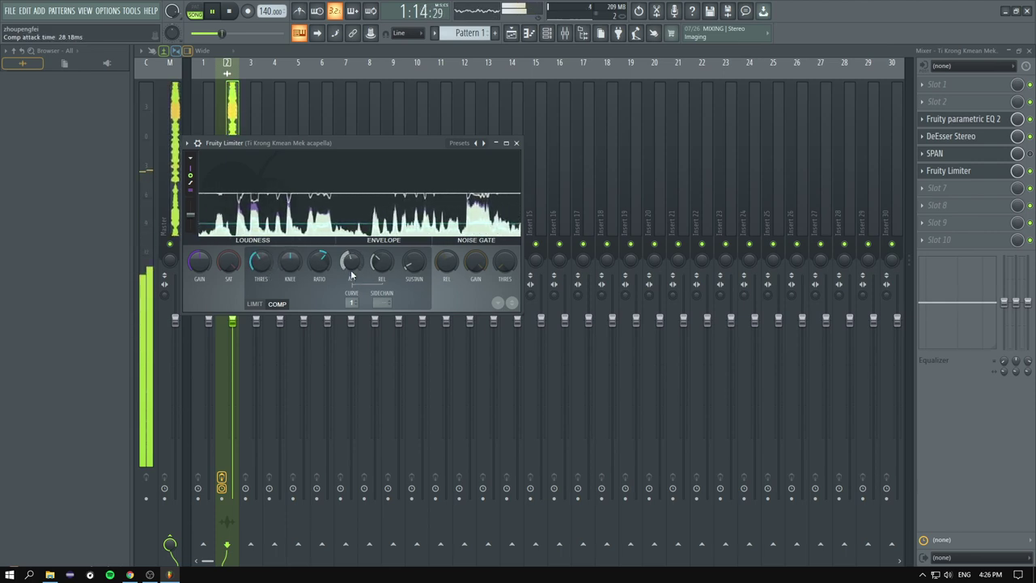
{"action": "left_click_drag", "start_coordinate": [271, 260], "coordinate": [271, 265]}
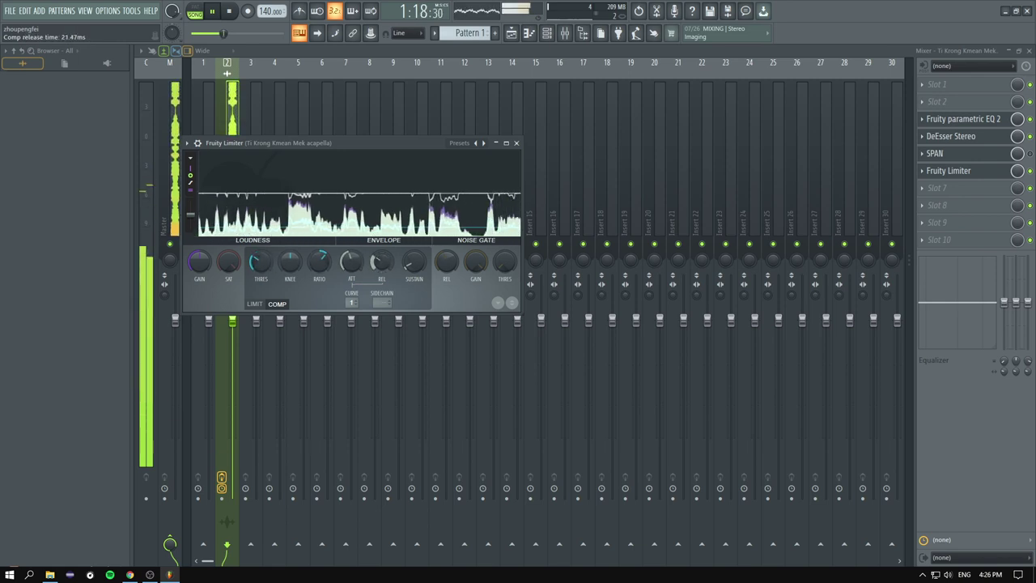
{"action": "left_click_drag", "start_coordinate": [381, 261], "coordinate": [381, 252]}
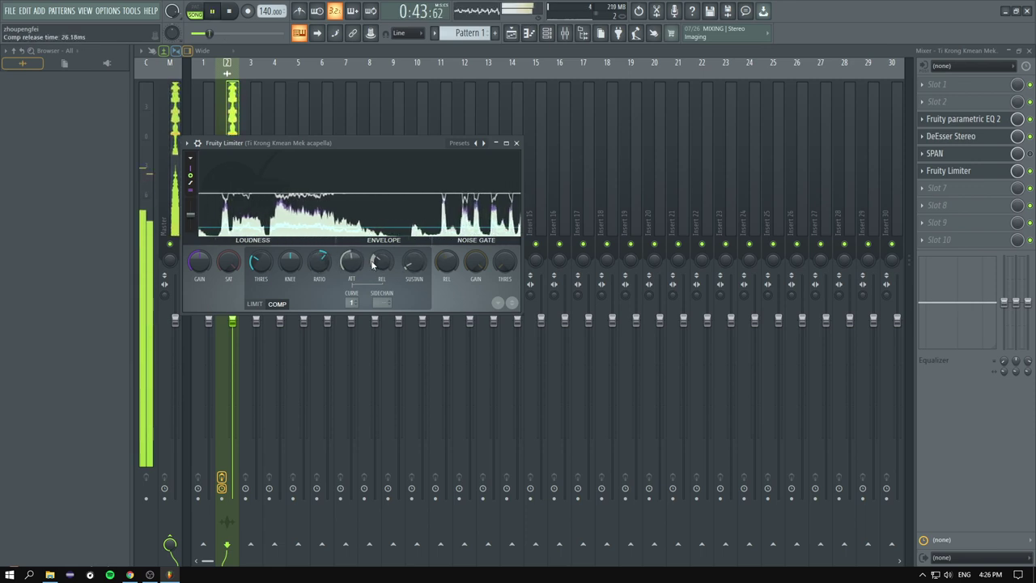
Step: Raise the compressor's attack to about 41 ms while auditioning the vocal, then stop playback and close Fruity Limiter
{"action": "key", "text": "F5"}
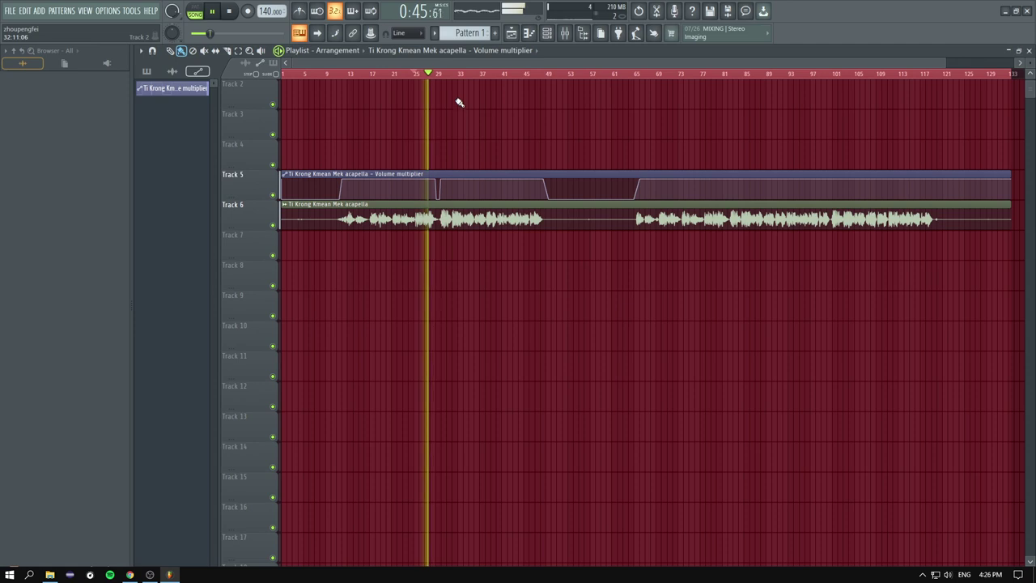
{"action": "key", "text": "F9"}
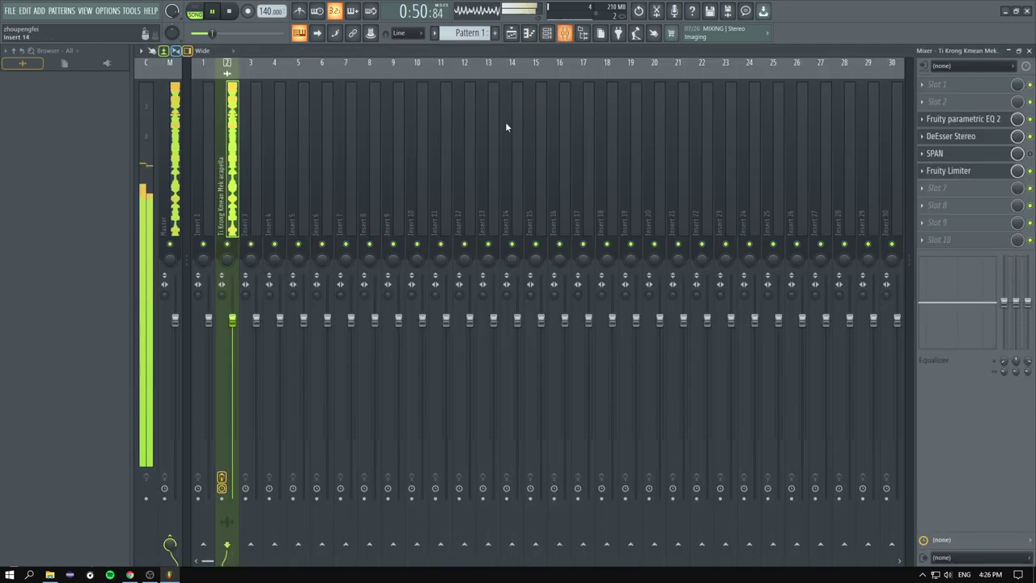
{"action": "left_click", "coordinate": [966, 174]}
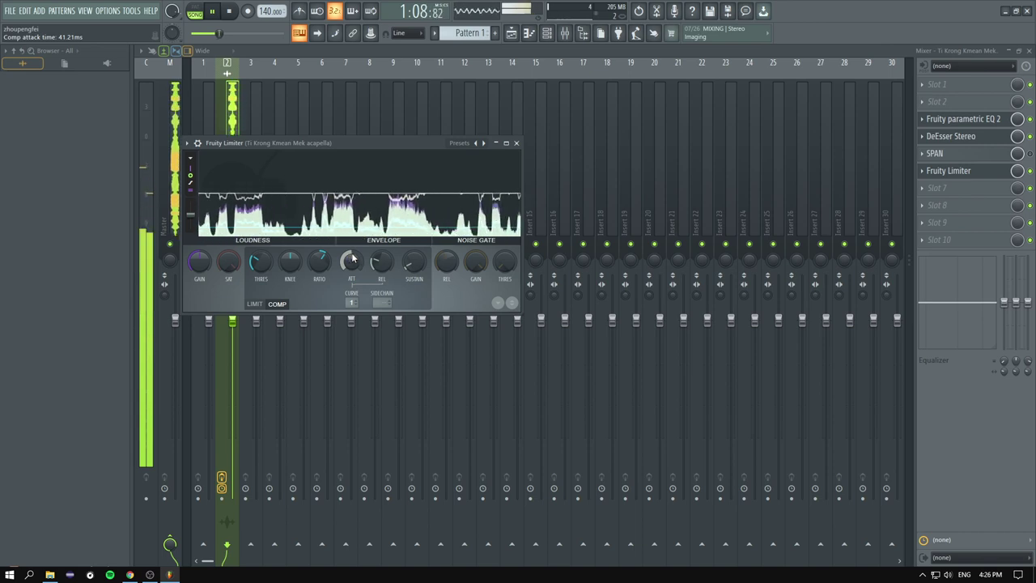
{"action": "key", "text": "space"}
{"action": "key", "text": "Escape"}
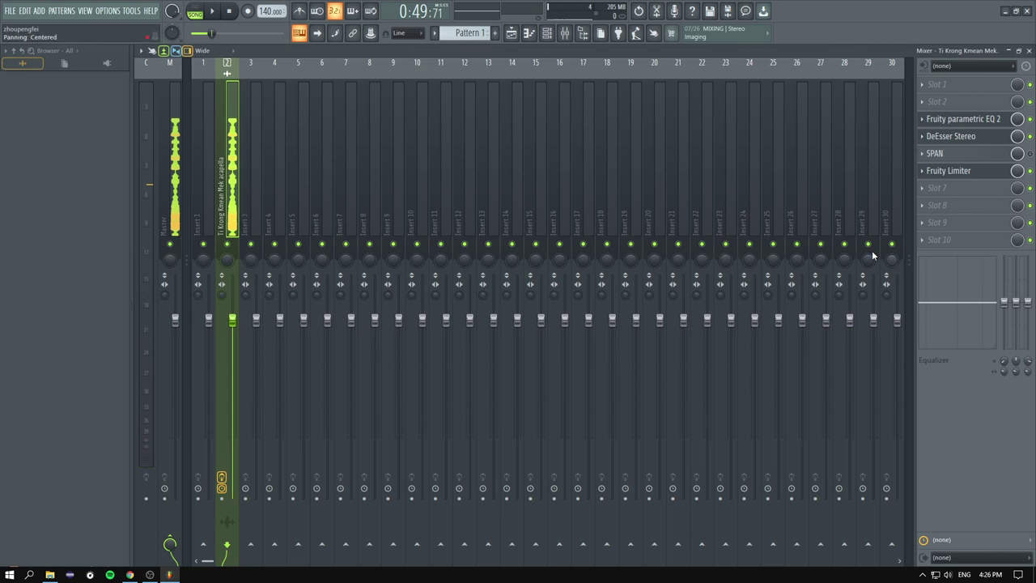
Step: Load Fruity Reeverb 2 into slot 8 of the acapella's mixer insert
{"action": "left_click", "coordinate": [963, 220]}
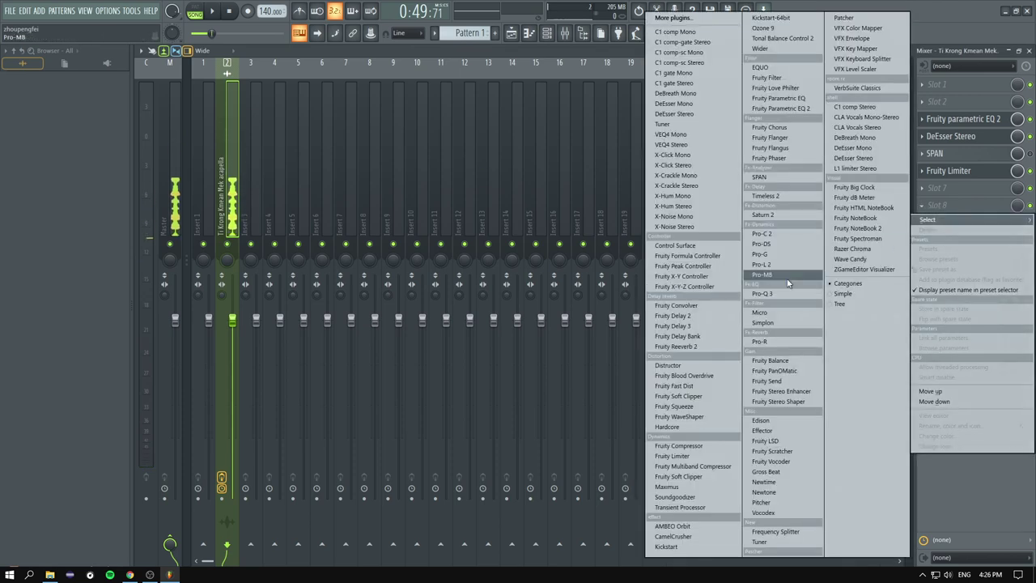
{"action": "left_click", "coordinate": [693, 350]}
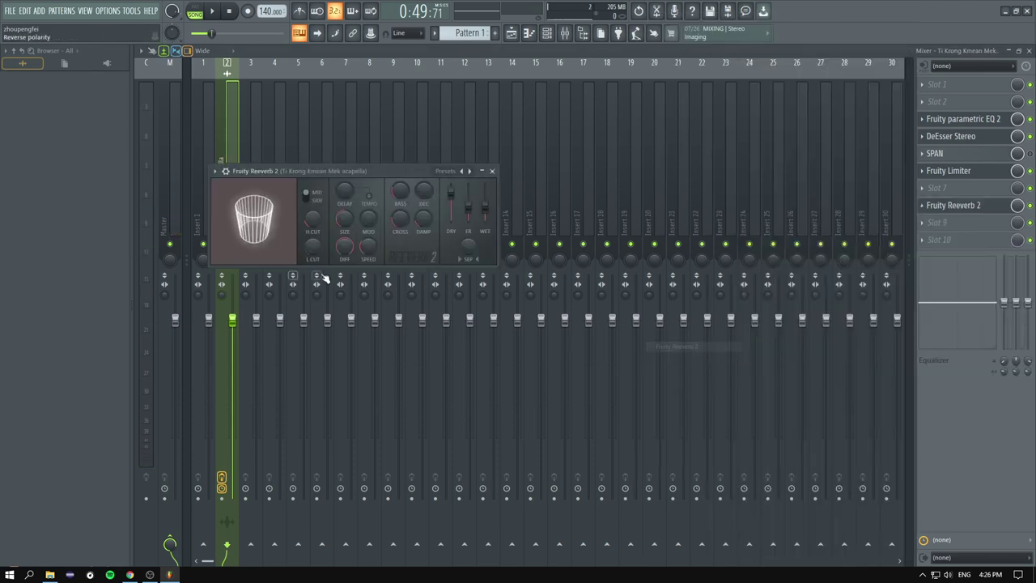
Step: Audition the vocal through Fruity Reeverb 2, lowering the wet level and raising the low cut to about 192 Hz
{"action": "key", "text": "space"}
{"action": "key", "text": "space"}
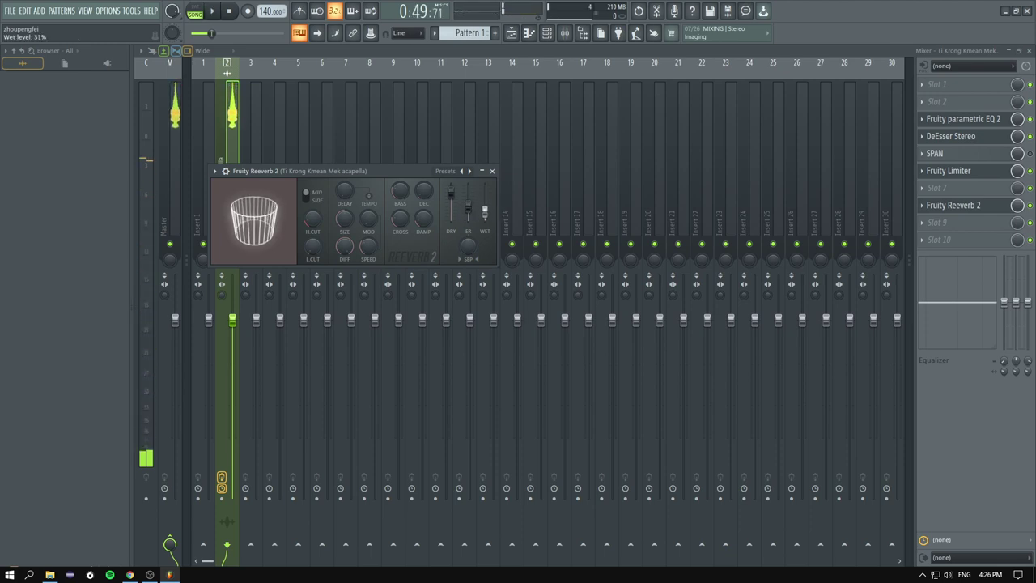
{"action": "key", "text": "space"}
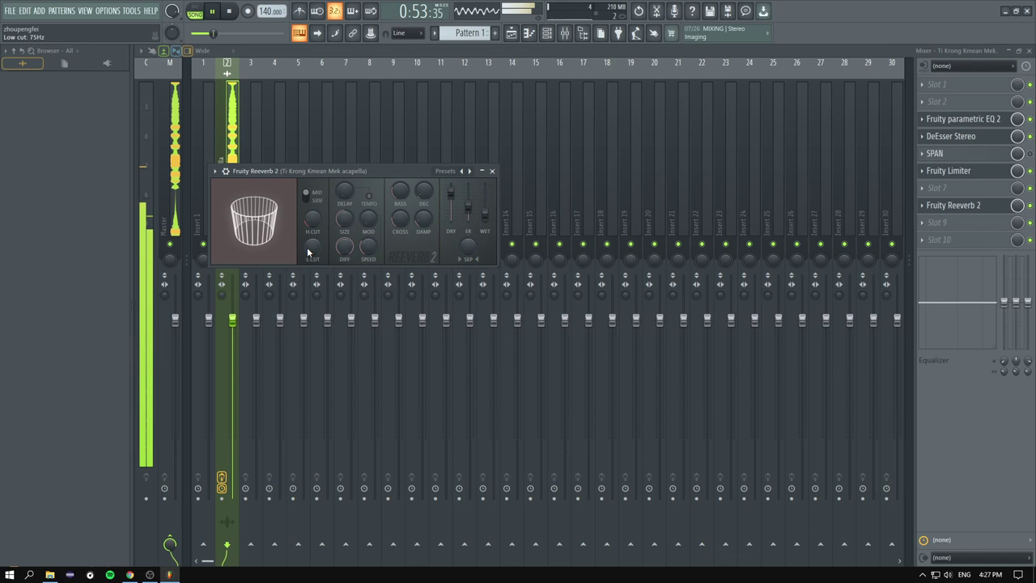
{"action": "key", "text": "space"}
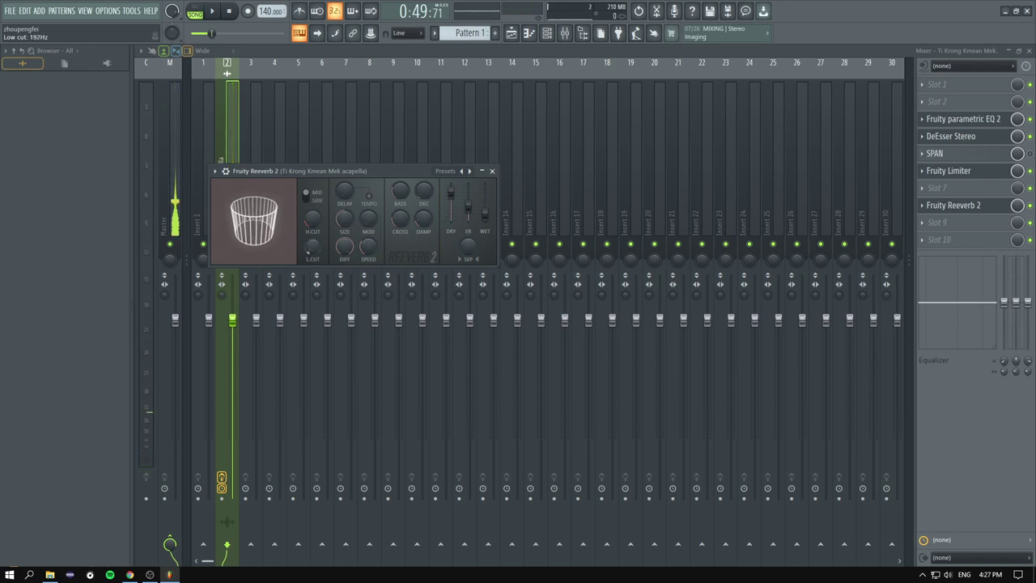
{"action": "key", "text": "space"}
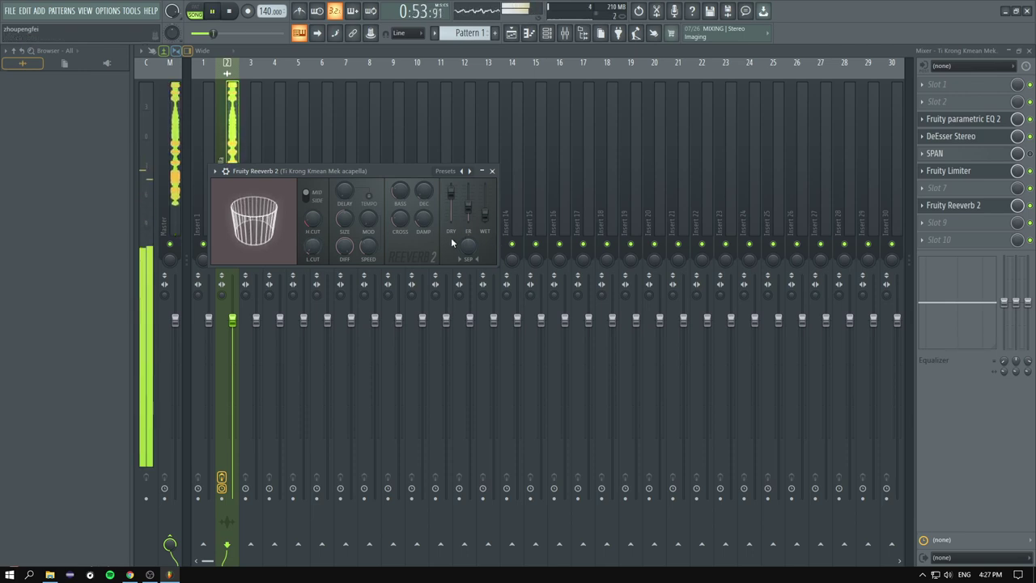
{"action": "key", "text": "space"}
Step: Sidechain the acapella's mixer insert to insert 3 so that insert 3 can receive its signal
{"action": "left_click", "coordinate": [252, 93]}
{"action": "left_click", "coordinate": [234, 107]}
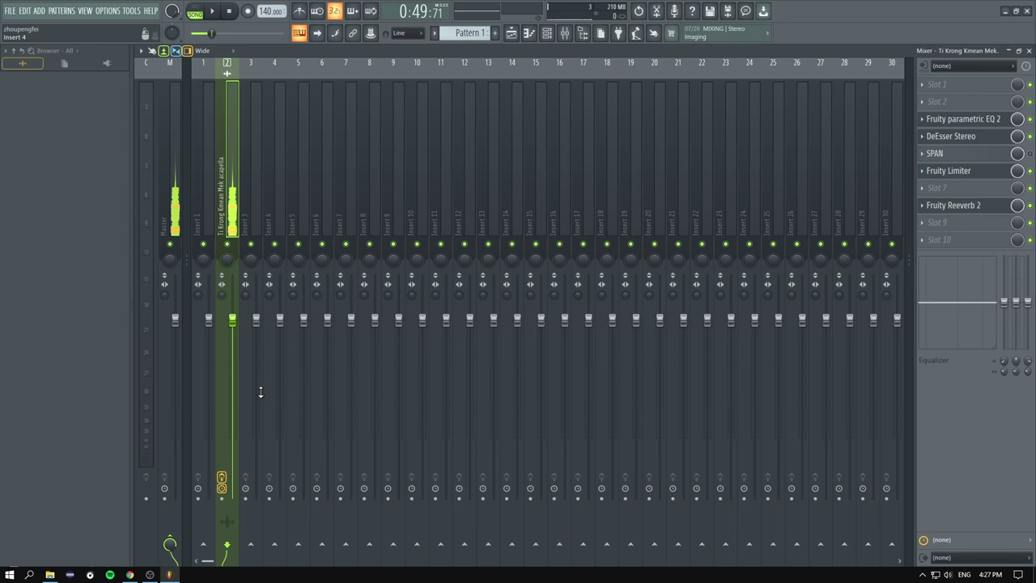
{"action": "left_click", "coordinate": [974, 208]}
{"action": "left_click", "coordinate": [229, 106]}
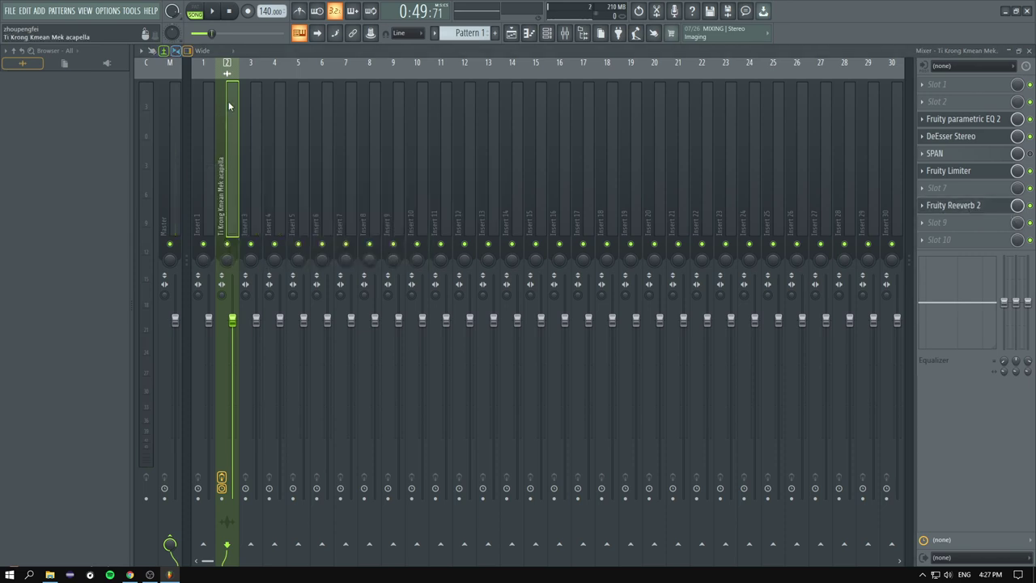
{"action": "right_click", "coordinate": [250, 545]}
{"action": "left_click", "coordinate": [273, 539]}
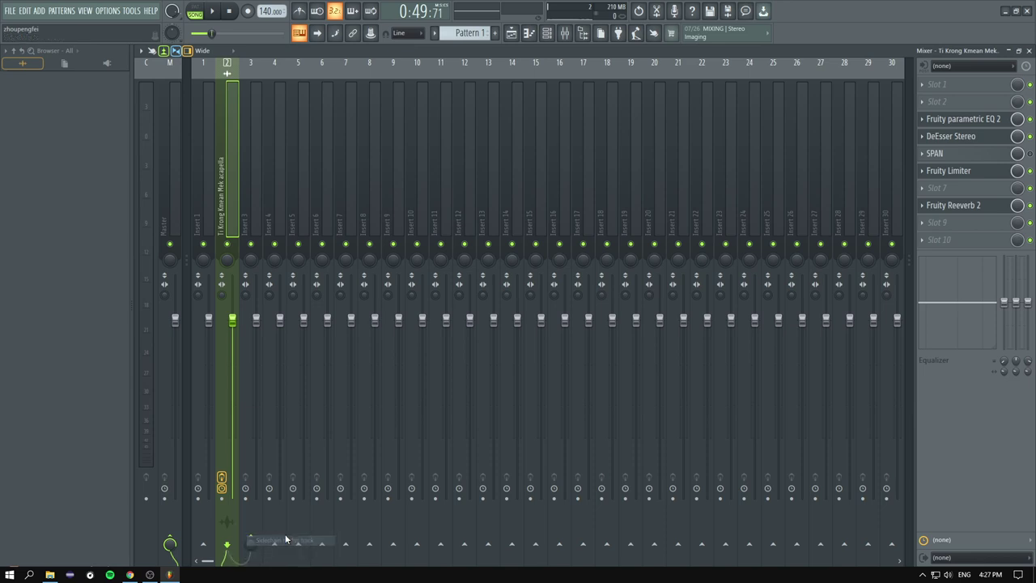
{"action": "left_click", "coordinate": [253, 192]}
{"action": "left_click", "coordinate": [234, 188]}
{"action": "left_click", "coordinate": [249, 185]}
{"action": "left_click", "coordinate": [238, 189]}
{"action": "left_click", "coordinate": [253, 185]}
{"action": "left_click", "coordinate": [233, 188]}
{"action": "left_click", "coordinate": [250, 189]}
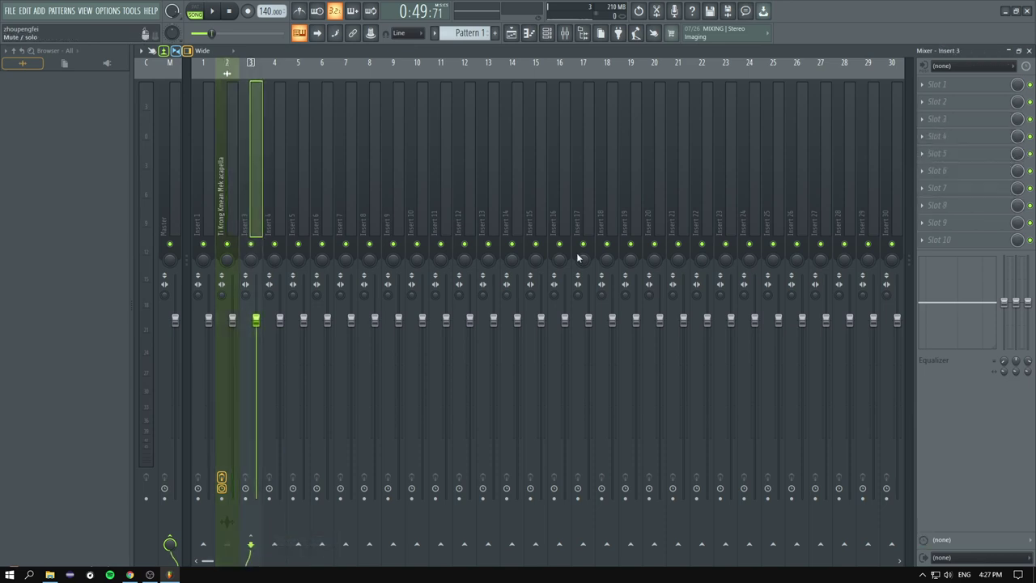
Step: Load Fruity Send into slot 10 of the acapella's mixer insert
{"action": "left_click", "coordinate": [220, 174]}
{"action": "left_click", "coordinate": [971, 242]}
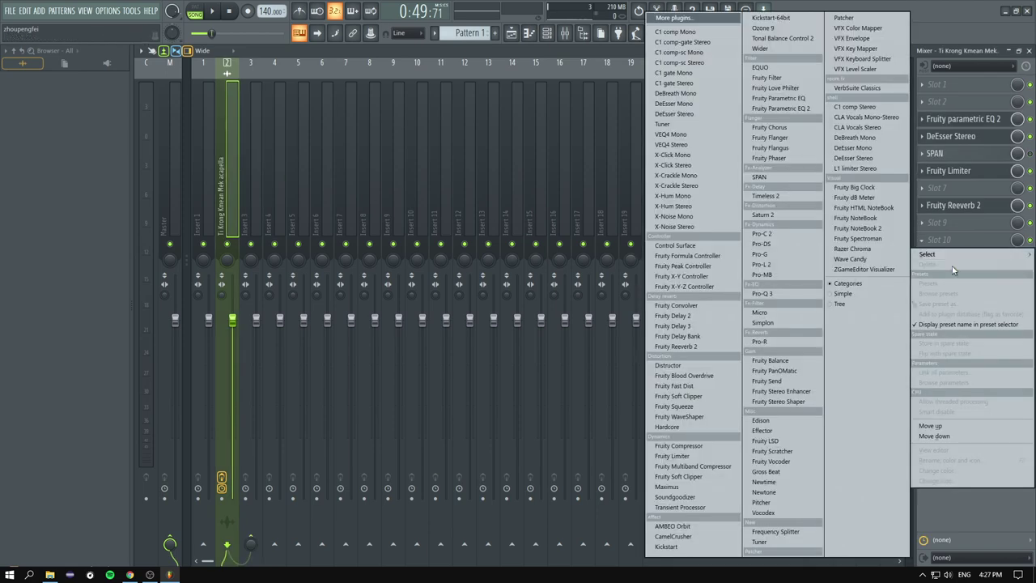
{"action": "left_click", "coordinate": [777, 380]}
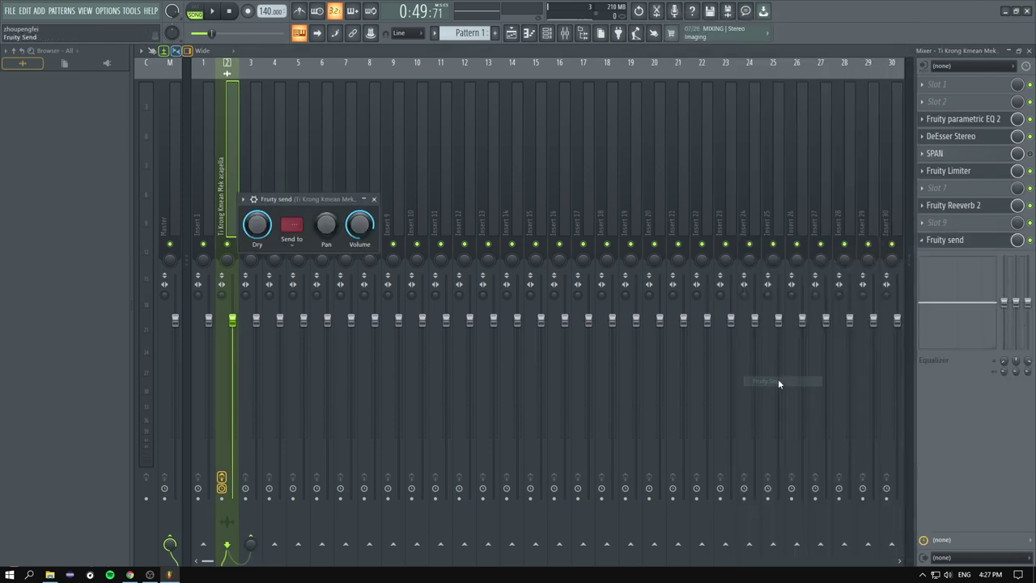
Step: Load Fruity delay bank into slot 5 of insert 3 and apply the "Classic ping pong" preset
{"action": "left_click", "coordinate": [257, 163]}
{"action": "left_click", "coordinate": [931, 231]}
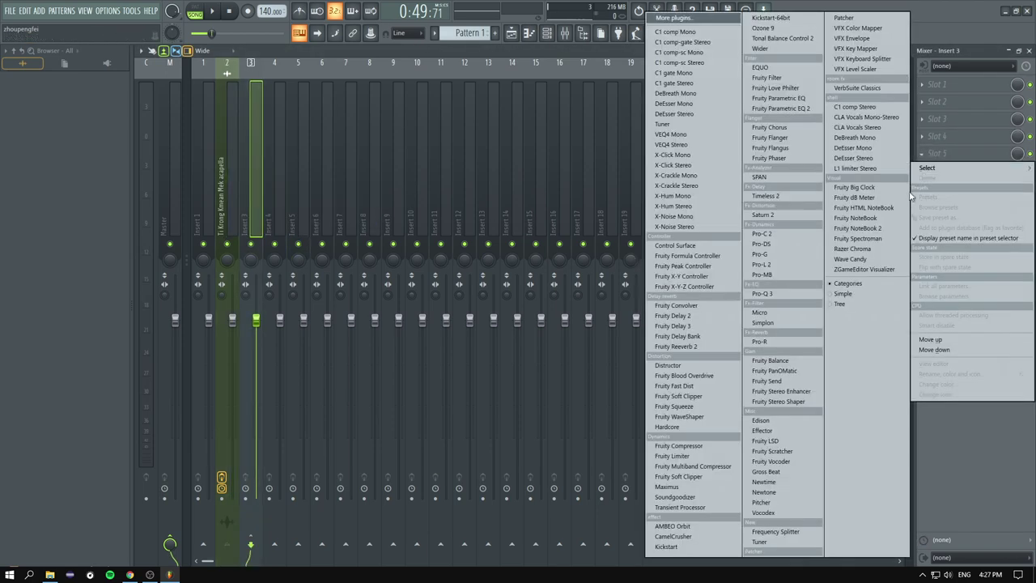
{"action": "left_click", "coordinate": [672, 334]}
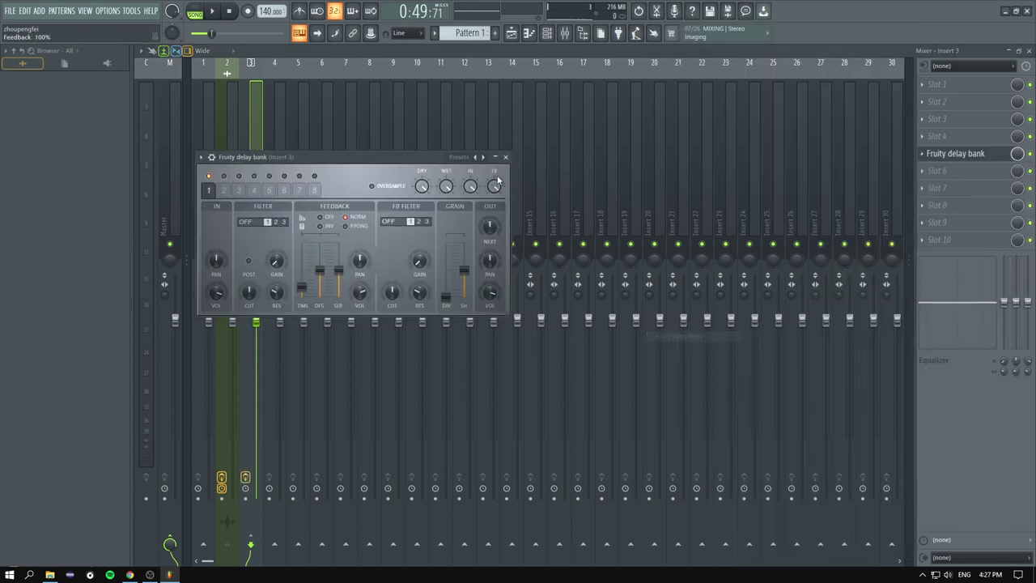
{"action": "left_click", "coordinate": [482, 157]}
{"action": "left_click", "coordinate": [518, 237]}
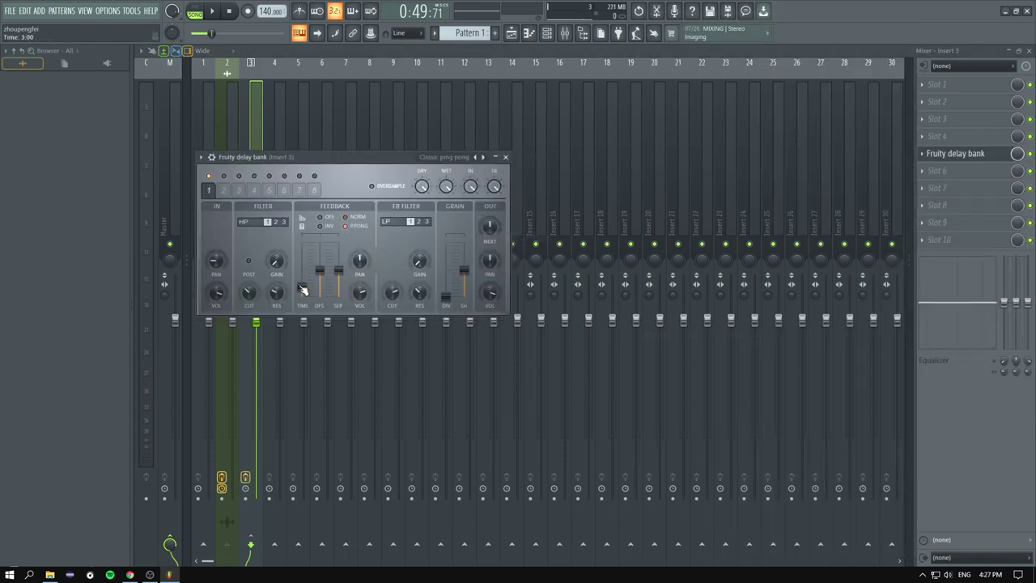
Step: Set insert 3 as the target mixer track of the acapella's Fruity Send, and close the plugin
{"action": "left_click", "coordinate": [217, 104]}
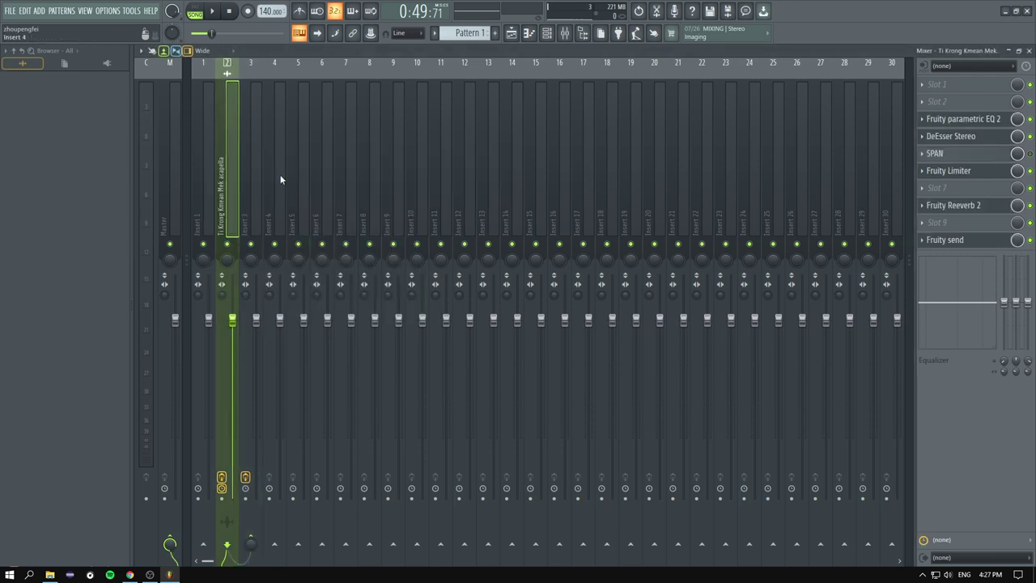
{"action": "left_click", "coordinate": [960, 242]}
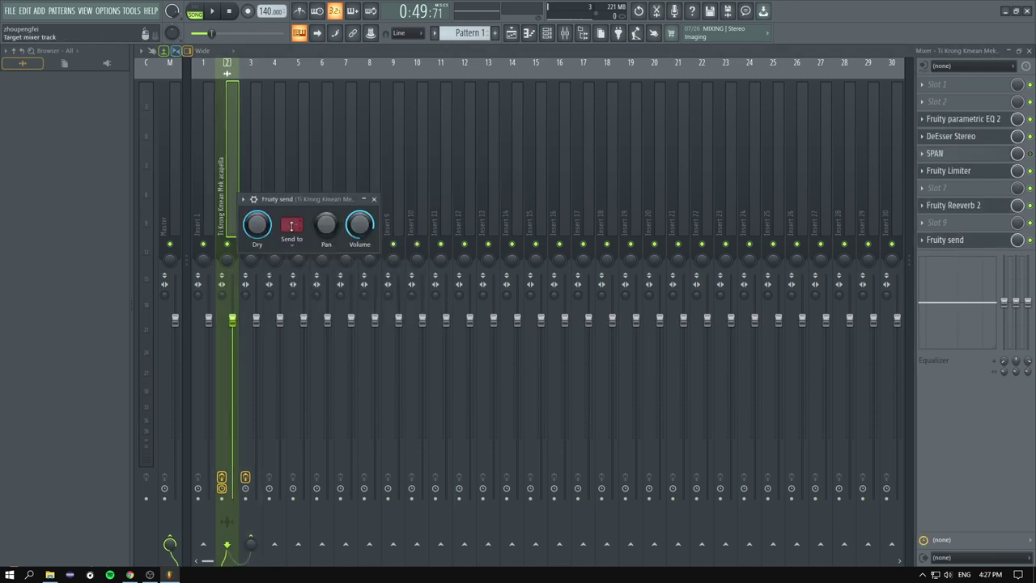
{"action": "left_click", "coordinate": [291, 226]}
{"action": "left_click", "coordinate": [311, 254]}
{"action": "left_click", "coordinate": [374, 199]}
Step: Rename mixer insert 3 as "Delay"
{"action": "left_click", "coordinate": [252, 157]}
{"action": "right_click", "coordinate": [253, 156]}
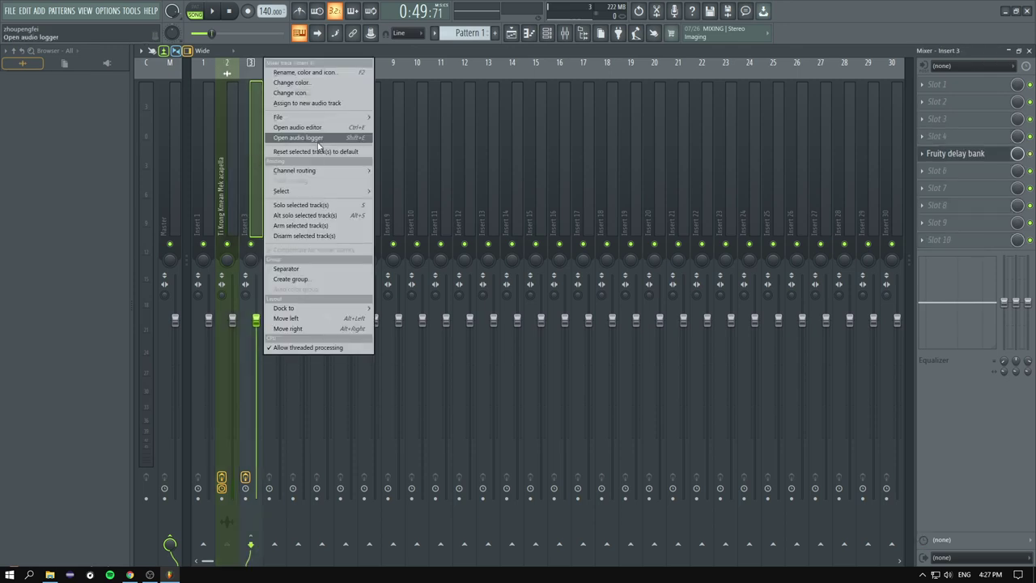
{"action": "left_click", "coordinate": [306, 83]}
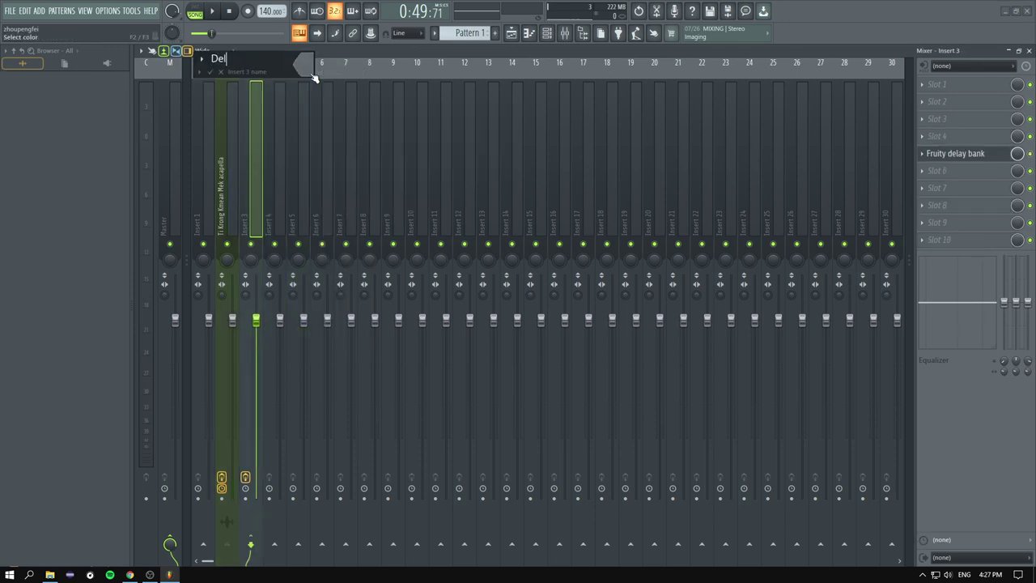
{"action": "type", "text": "Delay"}
{"action": "key", "text": "Return"}
Step: Reopen the acapella's Fruity Send and choose the Delay track as its send target
{"action": "left_click", "coordinate": [219, 151]}
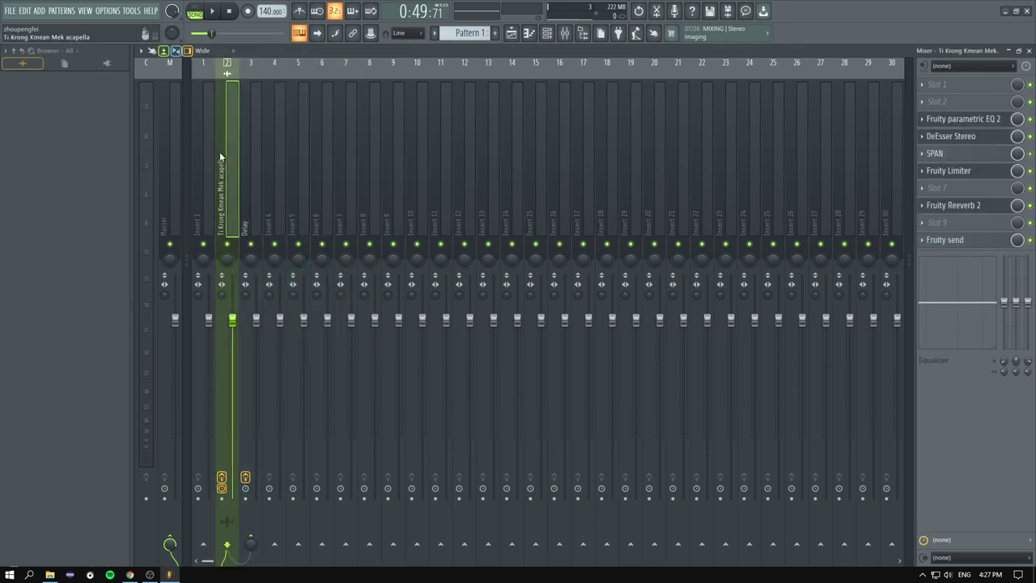
{"action": "left_click", "coordinate": [956, 241]}
{"action": "left_click", "coordinate": [296, 226]}
{"action": "left_click", "coordinate": [302, 252]}
Step: Rename the send plugin in slot 10 "Fruity send(Delay)" and move Fruity Reeverb 2 up to slot 7
{"action": "left_click", "coordinate": [955, 241]}
{"action": "key", "text": "F2"}
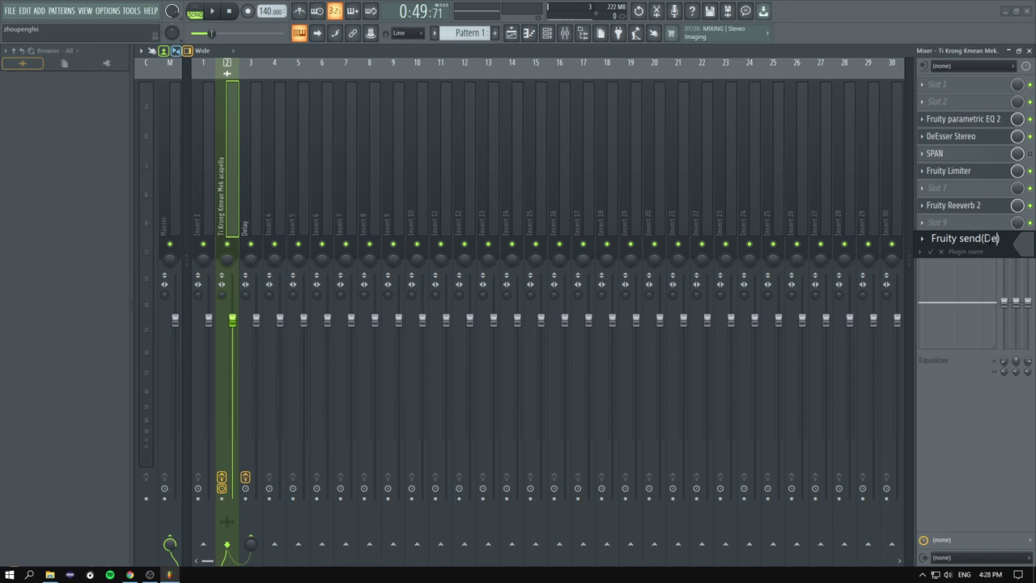
{"action": "key", "text": "Return"}
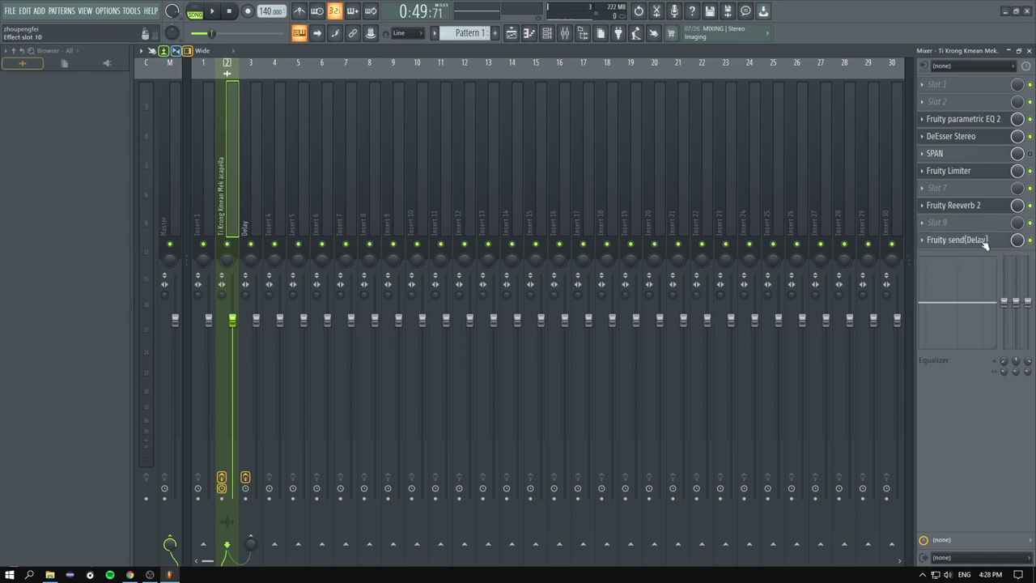
{"action": "left_click_drag", "start_coordinate": [955, 206], "coordinate": [956, 191]}
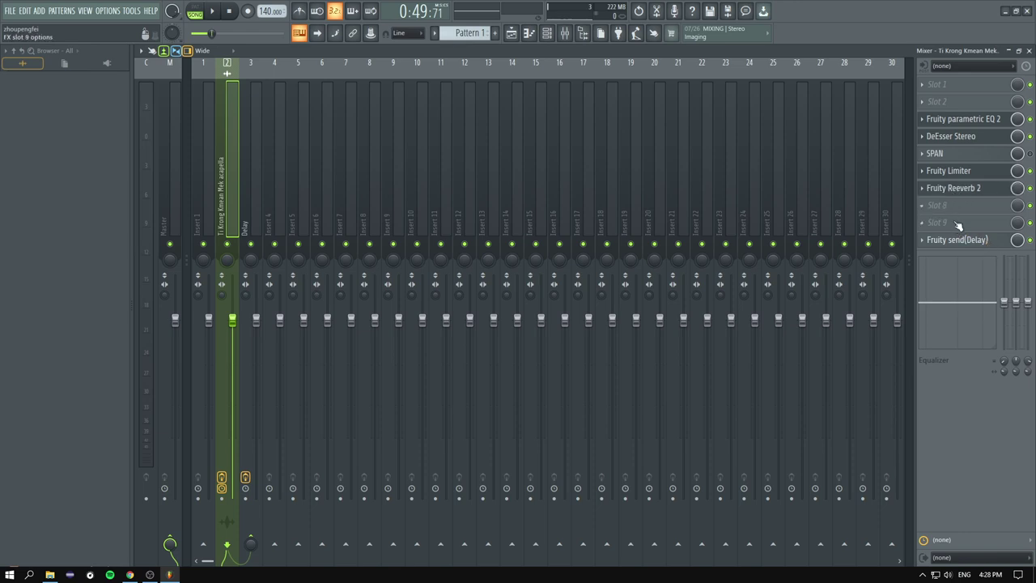
Step: Review the Delay track's Fruity delay bank and the routing between the acapella and Delay tracks
{"action": "left_click", "coordinate": [256, 170]}
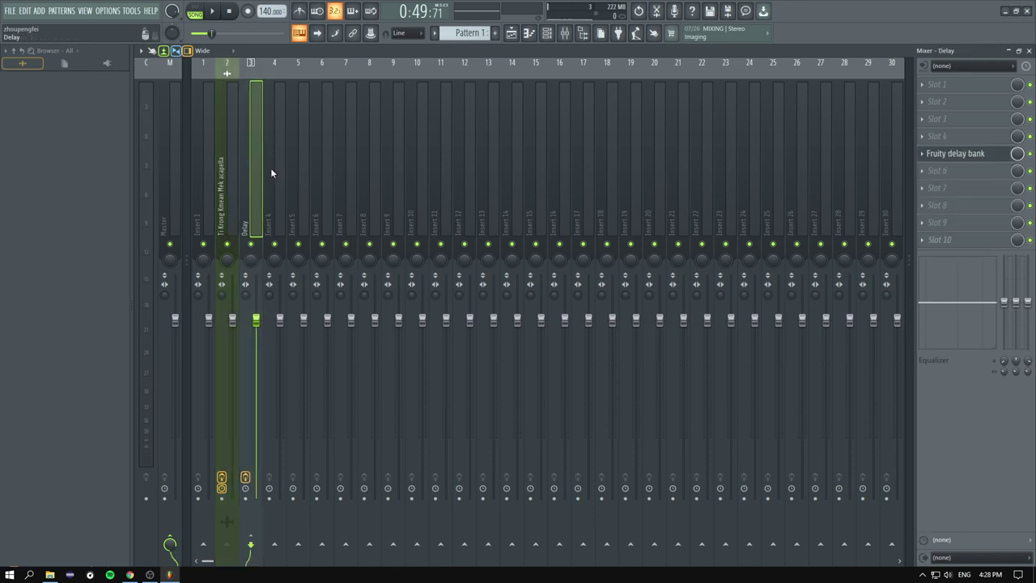
{"action": "left_click", "coordinate": [951, 160]}
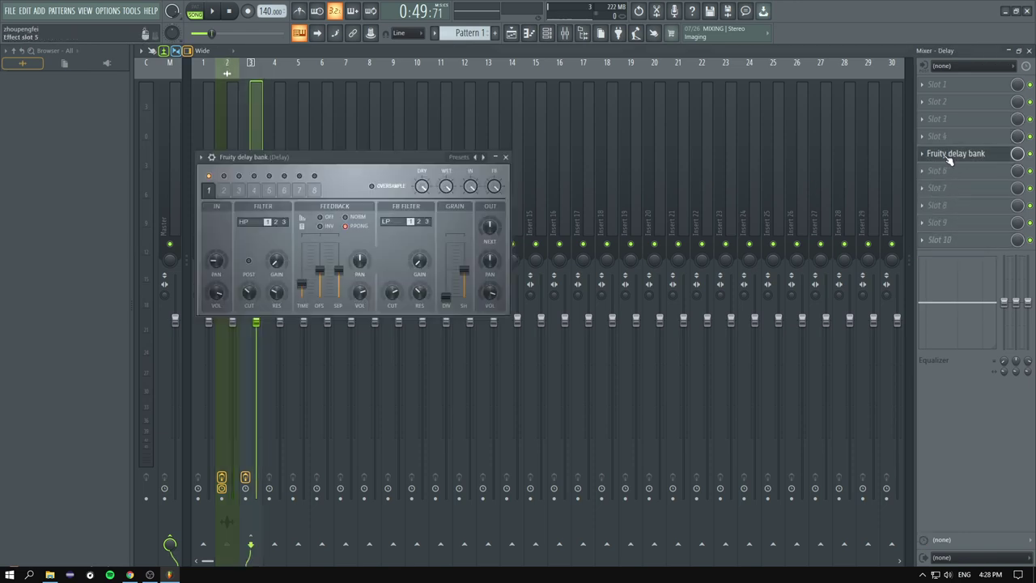
{"action": "key", "text": "Escape"}
{"action": "left_click", "coordinate": [223, 134]}
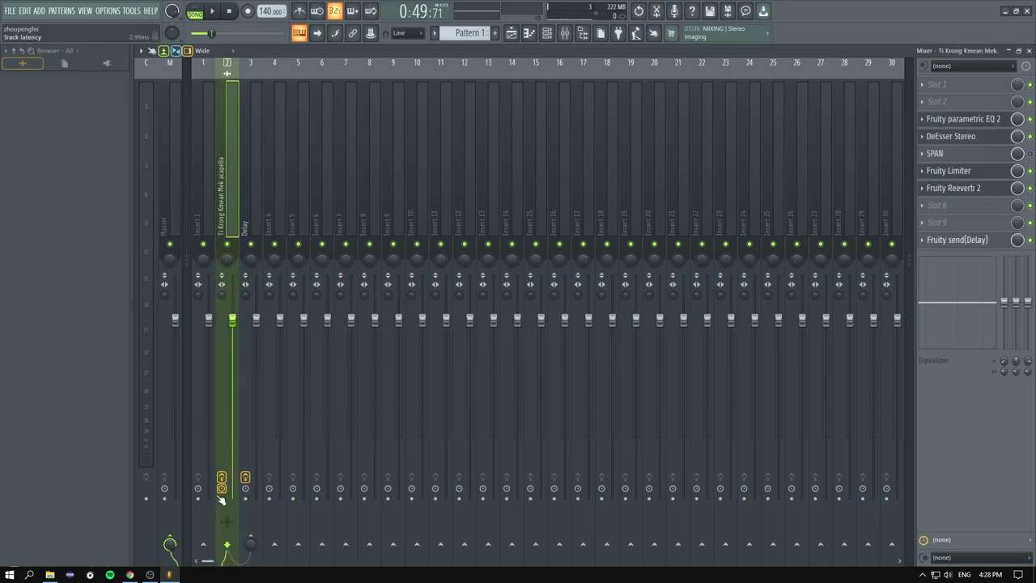
{"action": "left_click", "coordinate": [252, 405]}
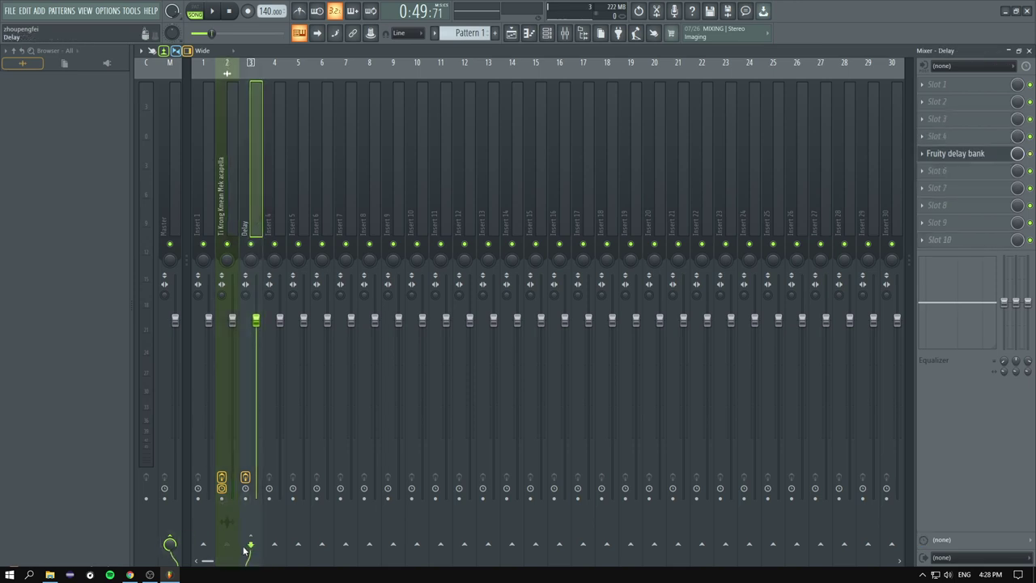
{"action": "left_click", "coordinate": [222, 141]}
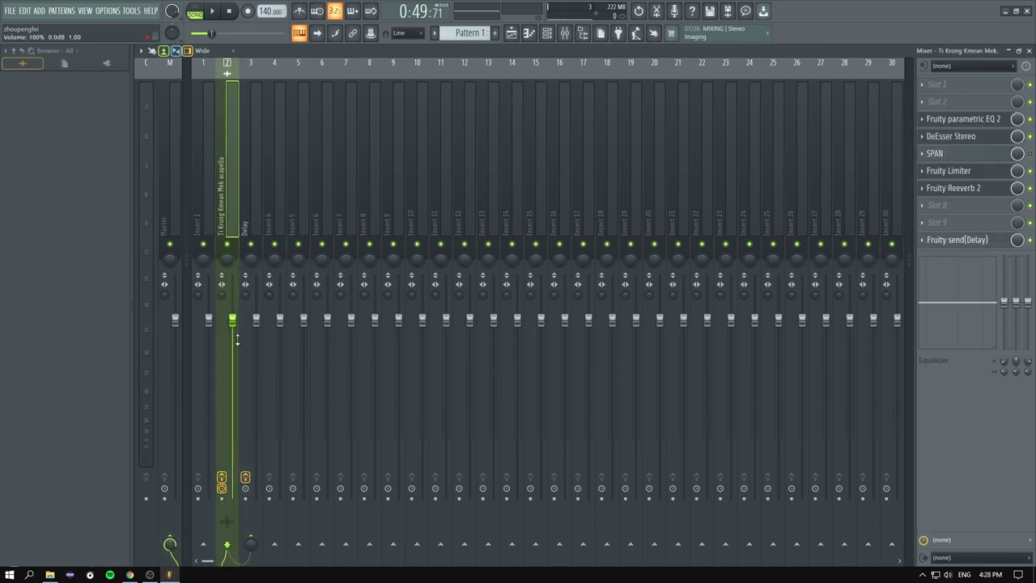
Step: Turn down Fruity delay bank's dry level while auditioning, and lower the Delay track's volume to about 67%
{"action": "left_click", "coordinate": [253, 145]}
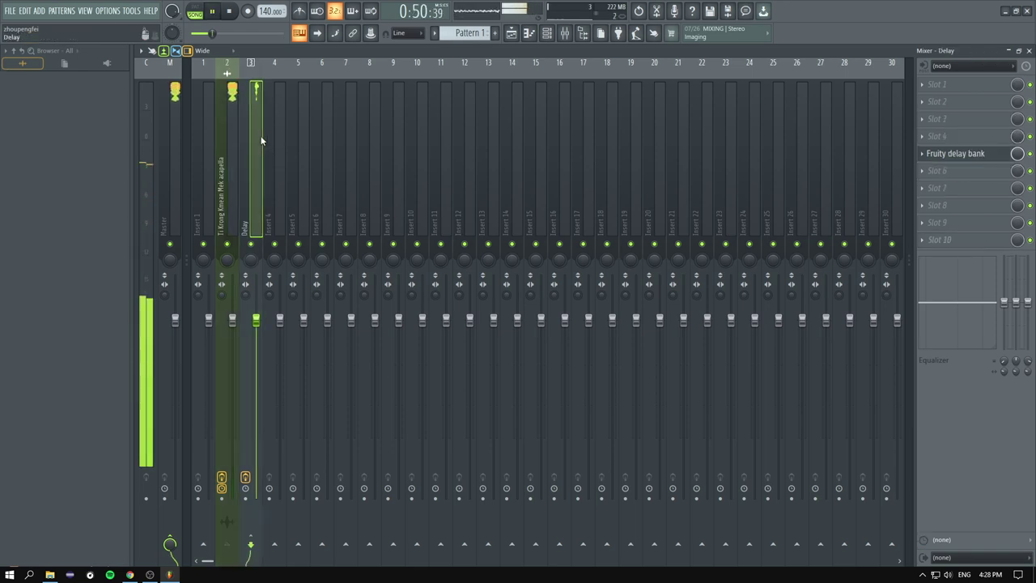
{"action": "left_click", "coordinate": [957, 155]}
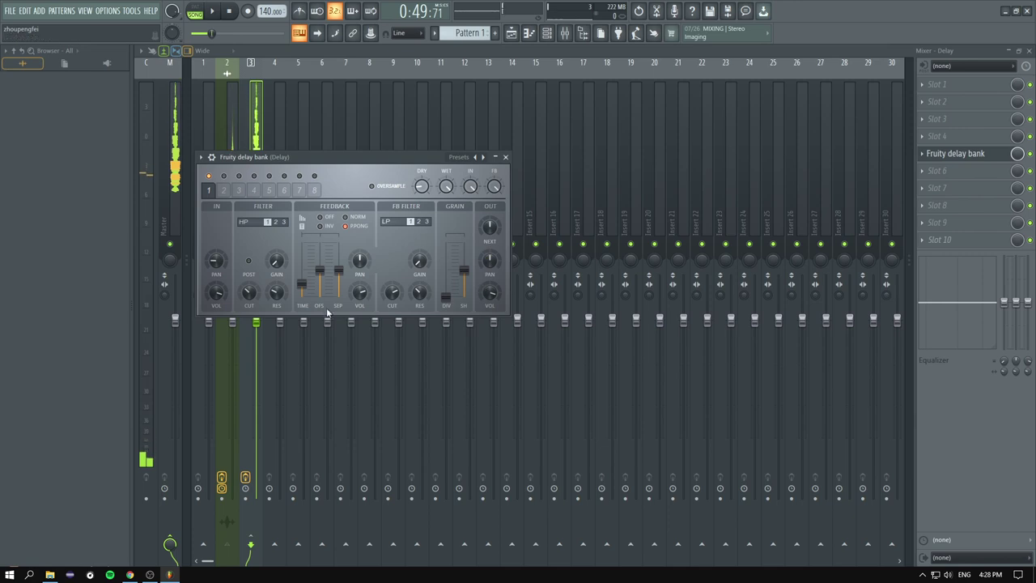
{"action": "left_click", "coordinate": [261, 331]}
{"action": "left_click_drag", "start_coordinate": [256, 321], "coordinate": [256, 378]}
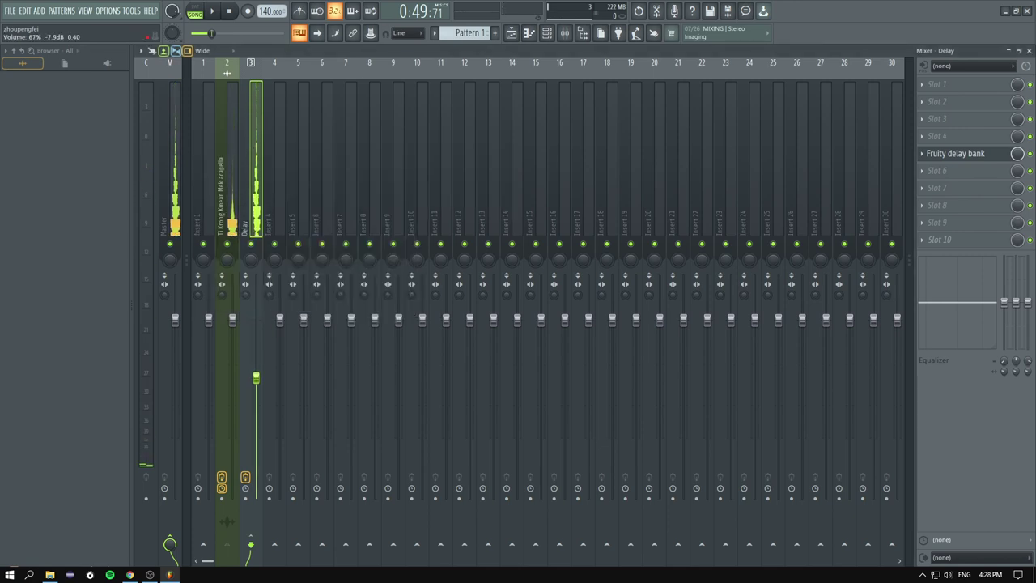
Step: Audition the vocal with its delay and raise the Delay track's fader to balance it against the acapella
{"action": "left_click", "coordinate": [237, 212]}
{"action": "left_click", "coordinate": [246, 192]}
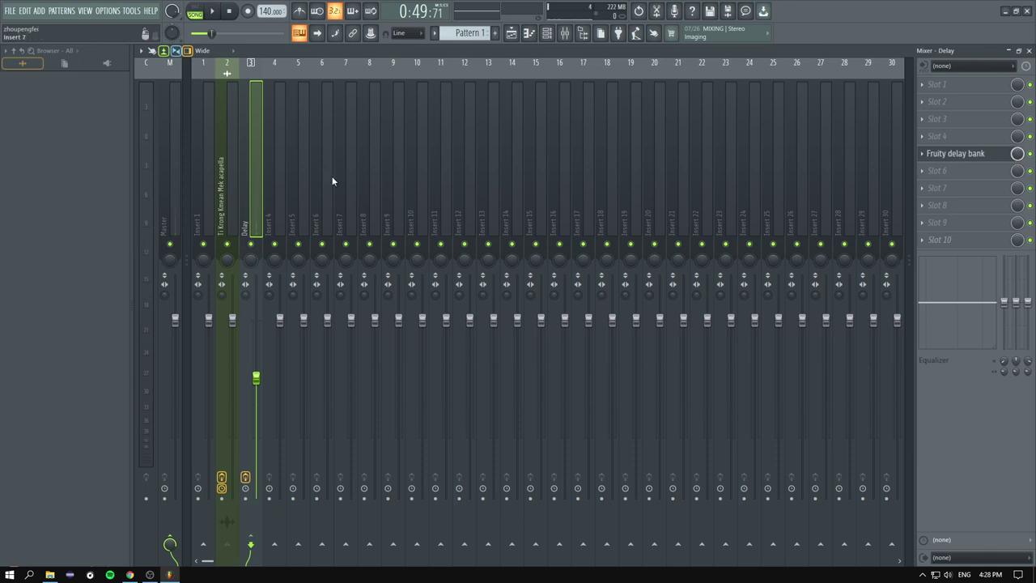
{"action": "left_click", "coordinate": [945, 155]}
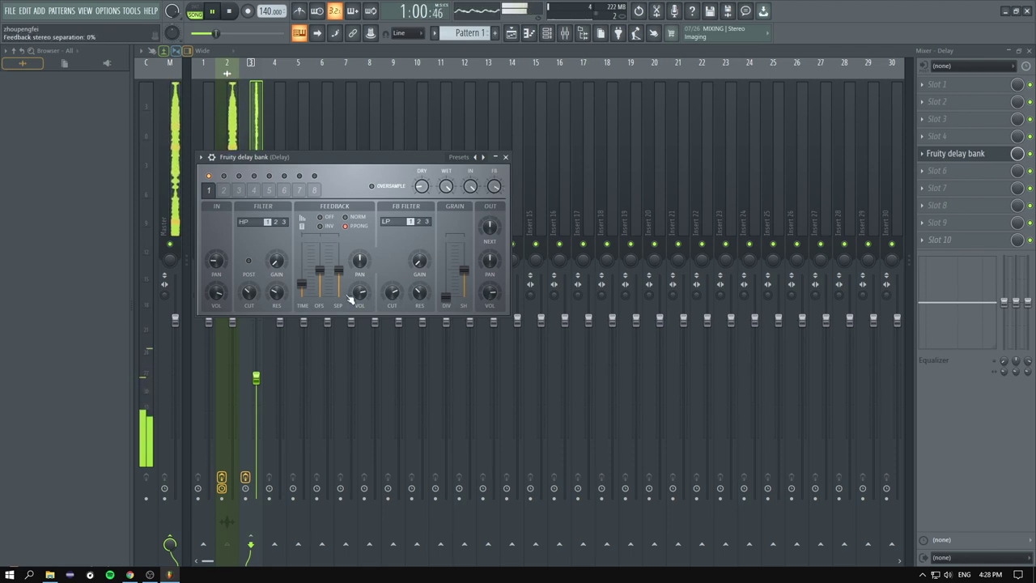
{"action": "left_click_drag", "start_coordinate": [255, 358], "coordinate": [255, 342]}
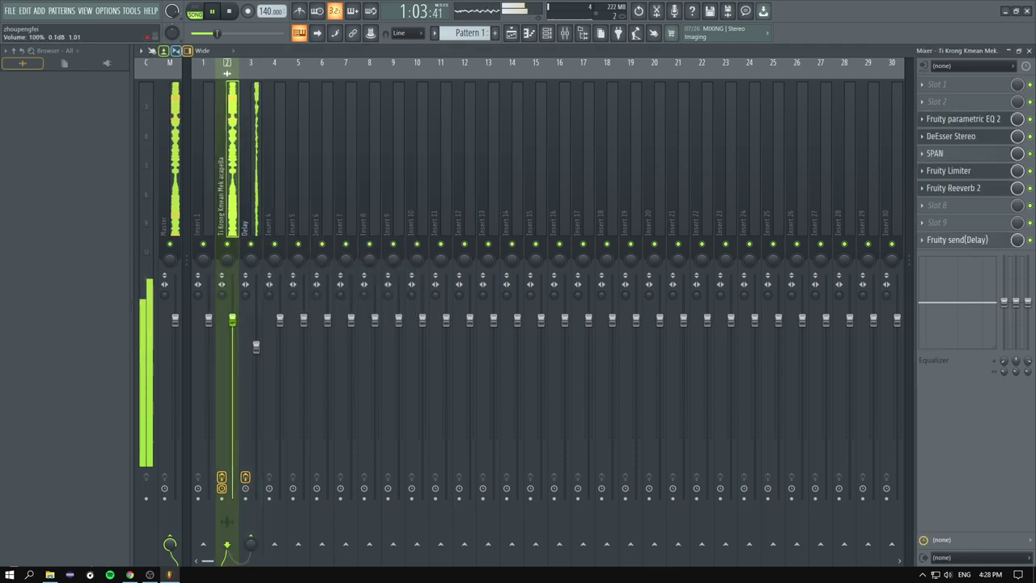
{"action": "key", "text": "Left"}
{"action": "left_click_drag", "start_coordinate": [254, 340], "coordinate": [258, 351]}
{"action": "key", "text": "Left"}
{"action": "left_click", "coordinate": [255, 348]}
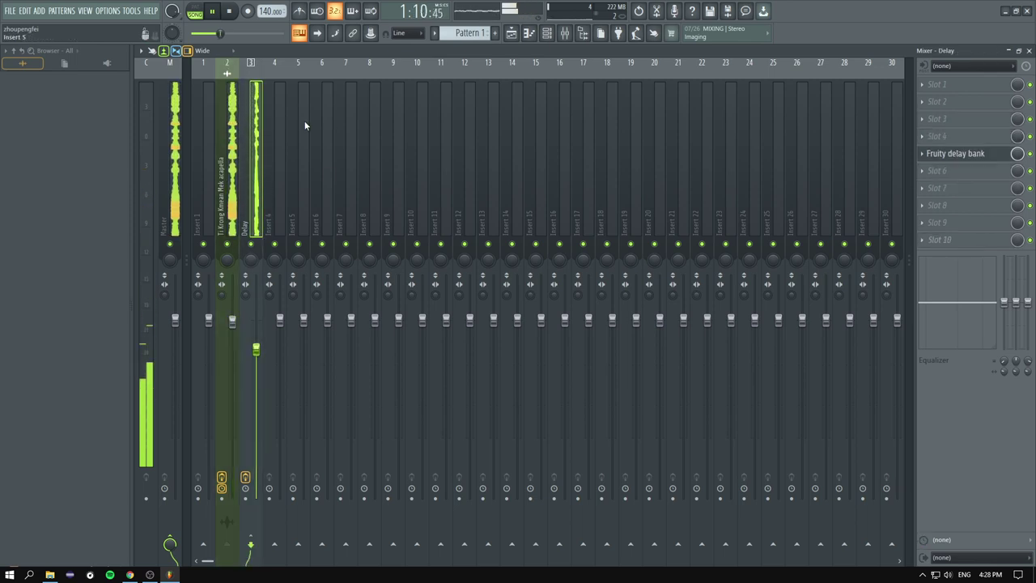
Step: Show the whole acapella arrangement with its volume automation in the Playlist during playback
{"action": "left_click", "coordinate": [511, 33]}
{"action": "scroll", "coordinate": [534, 136], "scroll_direction": "up", "scroll_amount": 2}
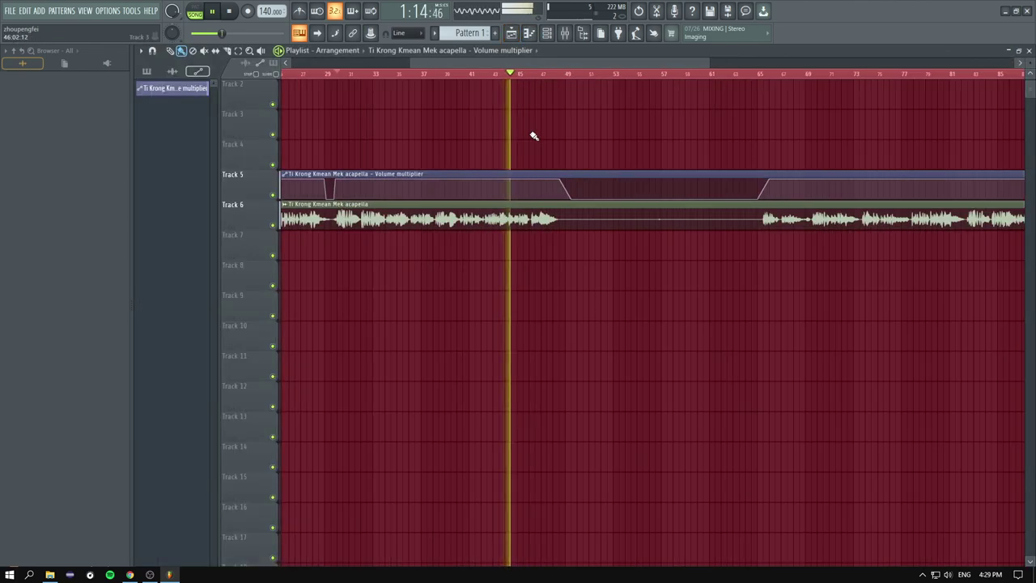
{"action": "scroll", "coordinate": [534, 137], "scroll_direction": "down", "scroll_amount": 2}
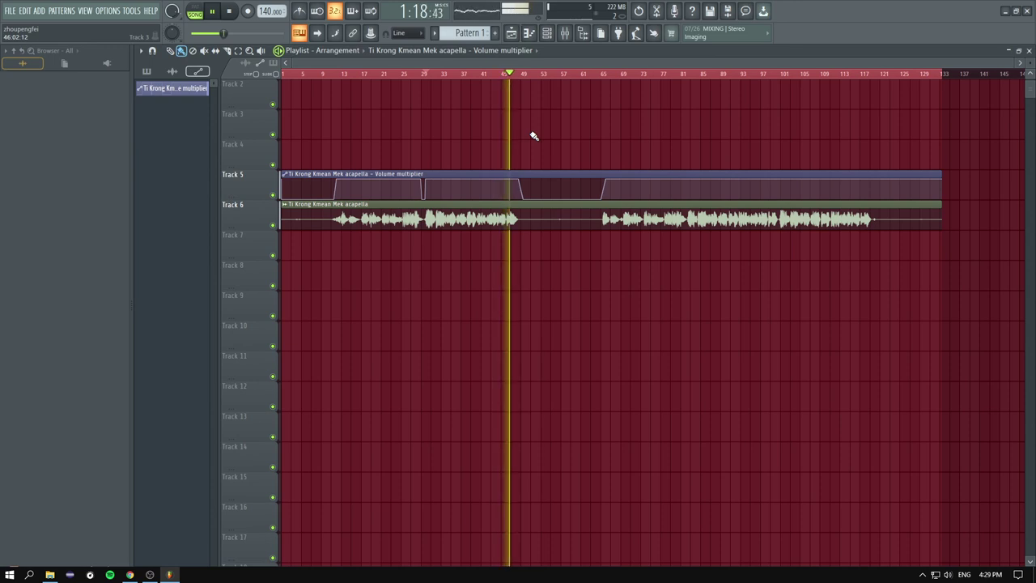
Step: Restart playback at the second vocal section around bar 65 and raise the Delay track's volume to about 91%
{"action": "scroll", "coordinate": [618, 216], "scroll_direction": "up", "scroll_amount": 2}
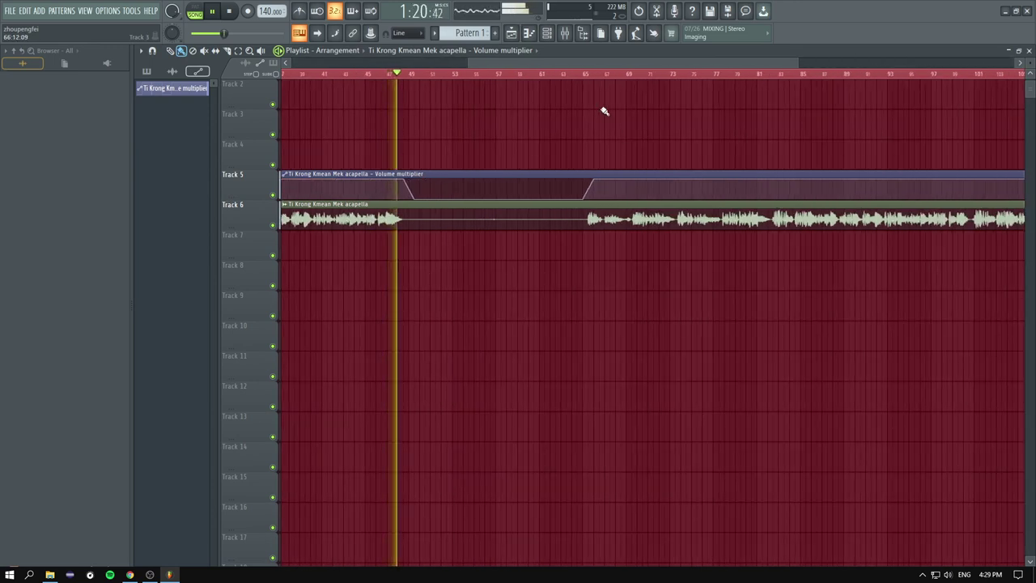
{"action": "key", "text": "space"}
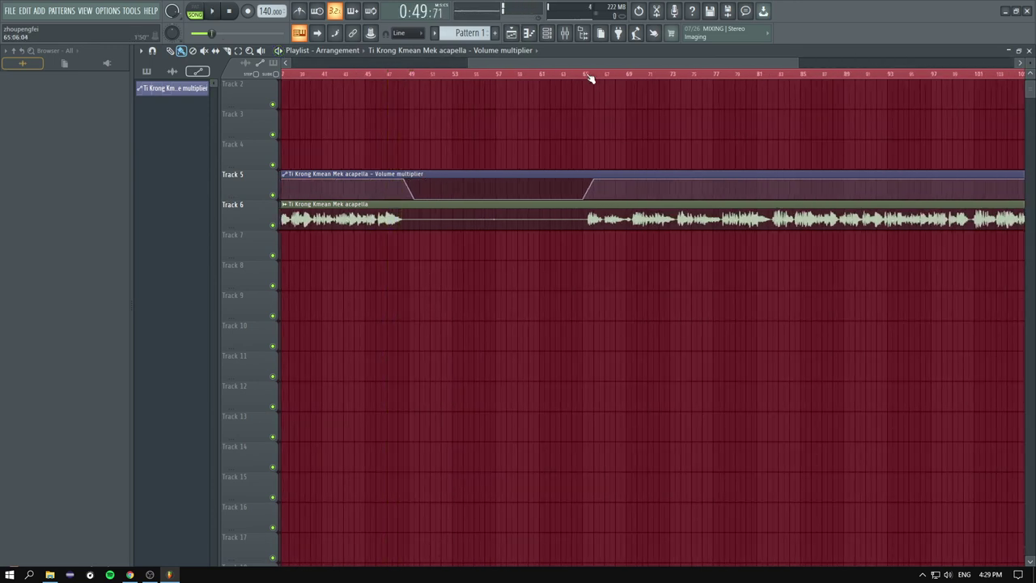
{"action": "key", "text": "space"}
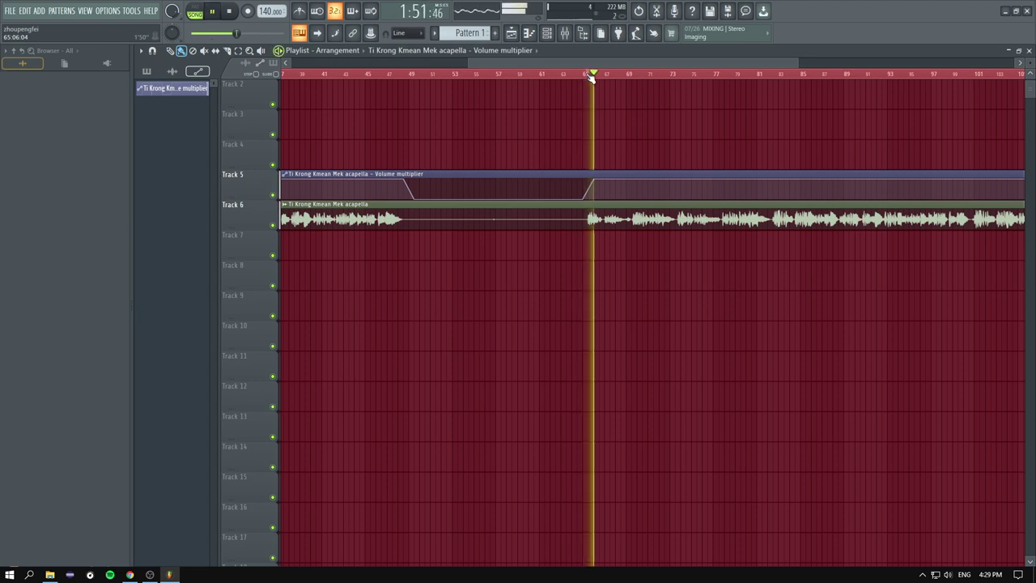
{"action": "left_click", "coordinate": [564, 32]}
{"action": "left_click_drag", "start_coordinate": [256, 349], "coordinate": [256, 333]}
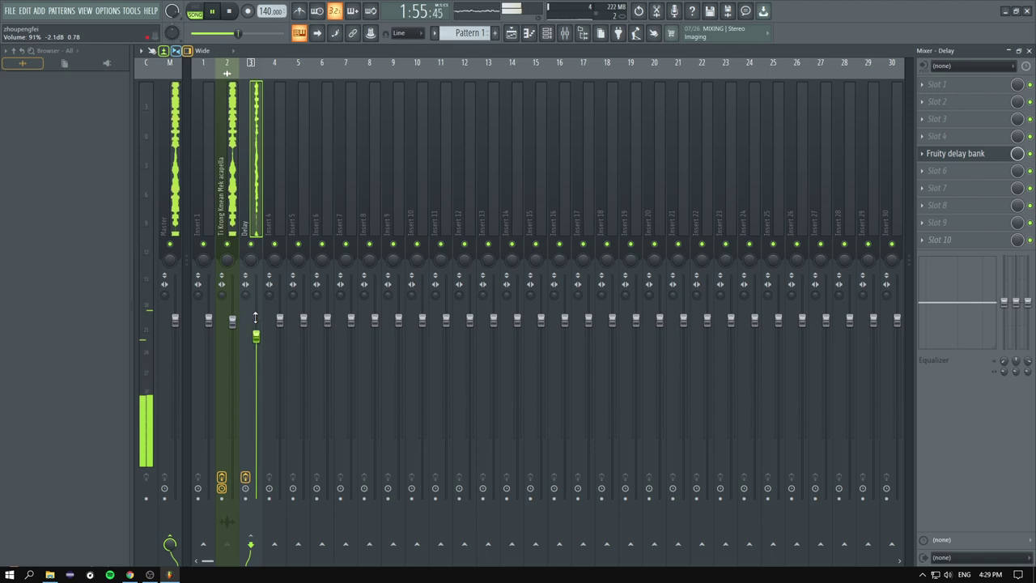
Step: Fine-tune Fruity Reeverb 2 on the acapella track during playback, lowering the early reflections and setting the wet level to 31%
{"action": "left_click", "coordinate": [220, 149]}
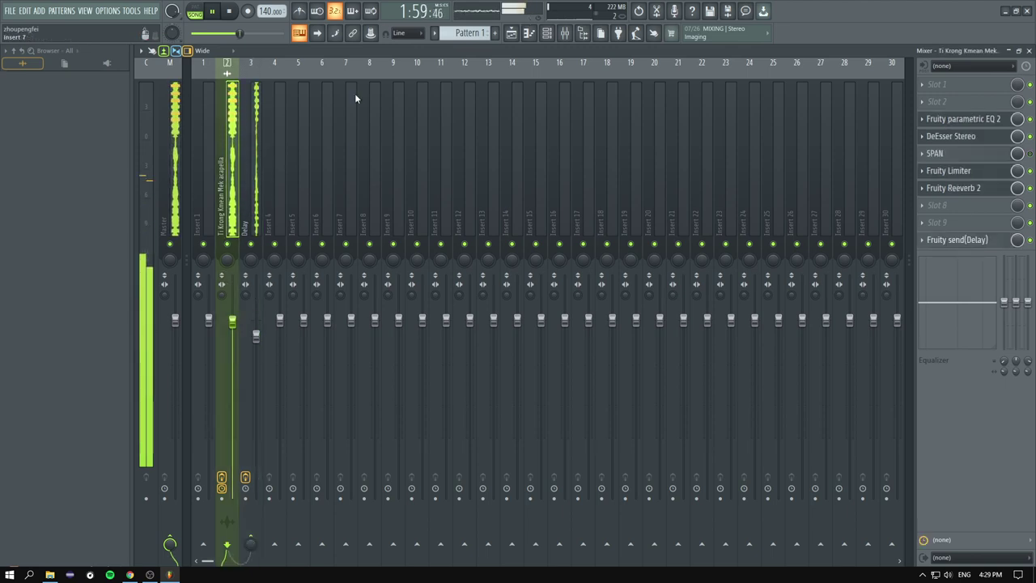
{"action": "left_click", "coordinate": [257, 113]}
{"action": "left_click", "coordinate": [233, 195]}
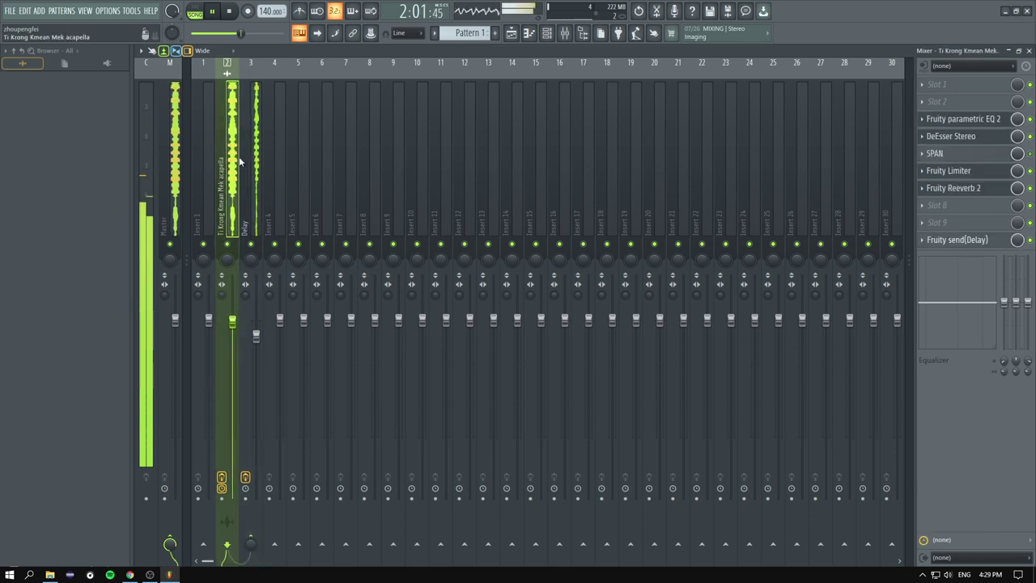
{"action": "left_click", "coordinate": [953, 188]}
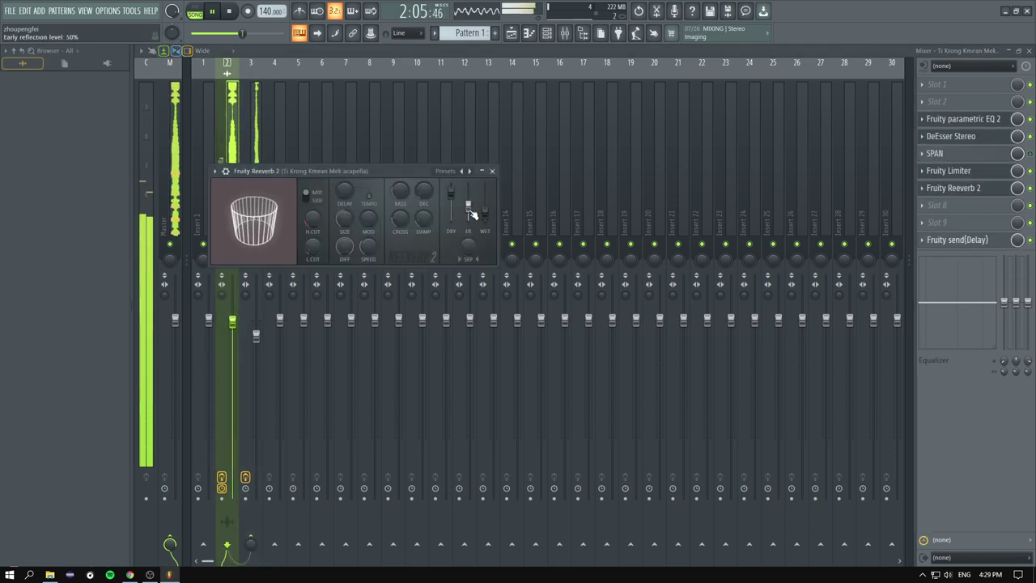
{"action": "left_click_drag", "start_coordinate": [468, 243], "coordinate": [468, 235]}
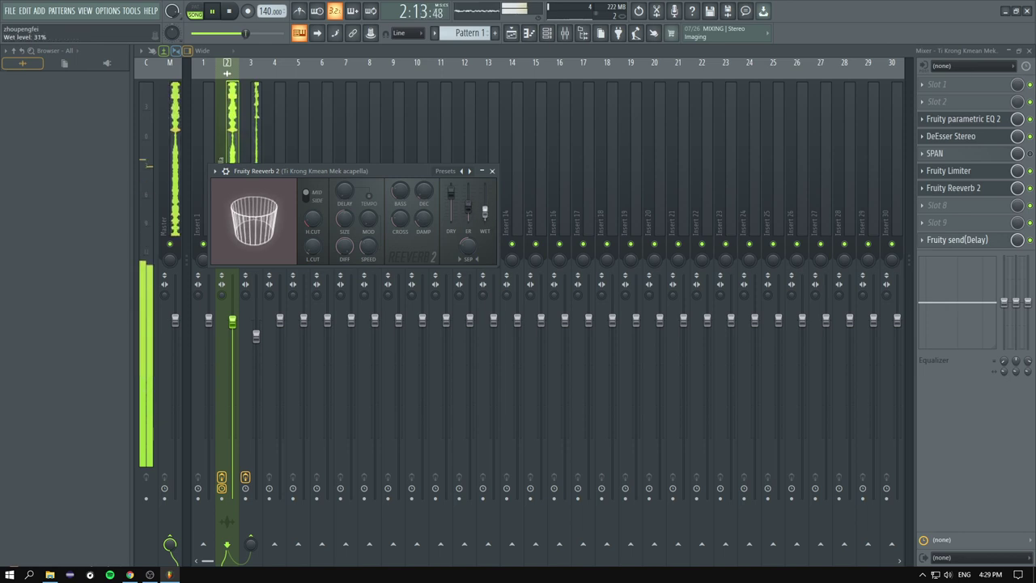
Step: Set the overall feedback of Fruity delay bank on the Delay track to 60% while the vocal plays
{"action": "left_click", "coordinate": [513, 33]}
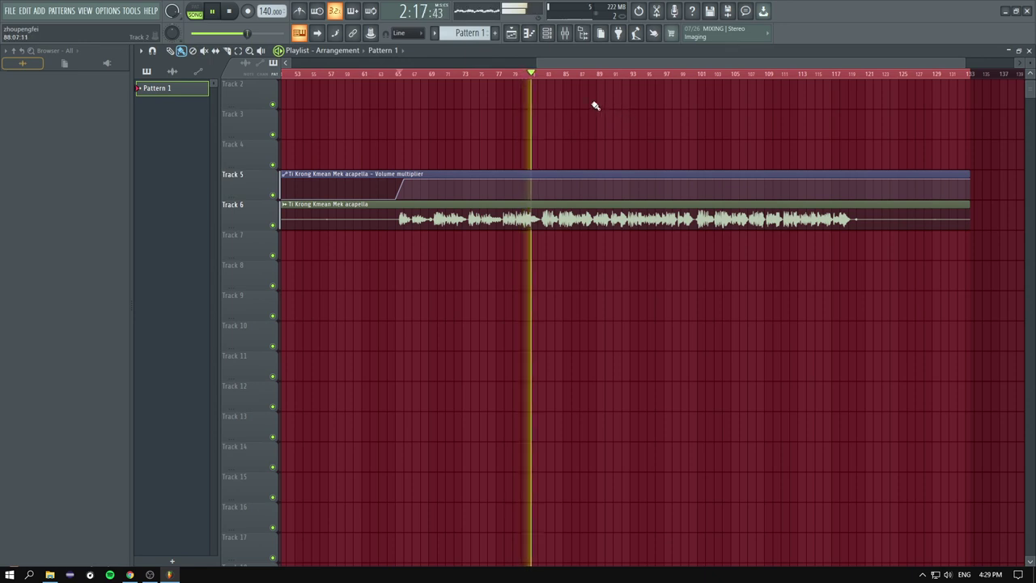
{"action": "scroll", "coordinate": [525, 104], "scroll_direction": "up", "scroll_amount": 5, "text": "ctrl"}
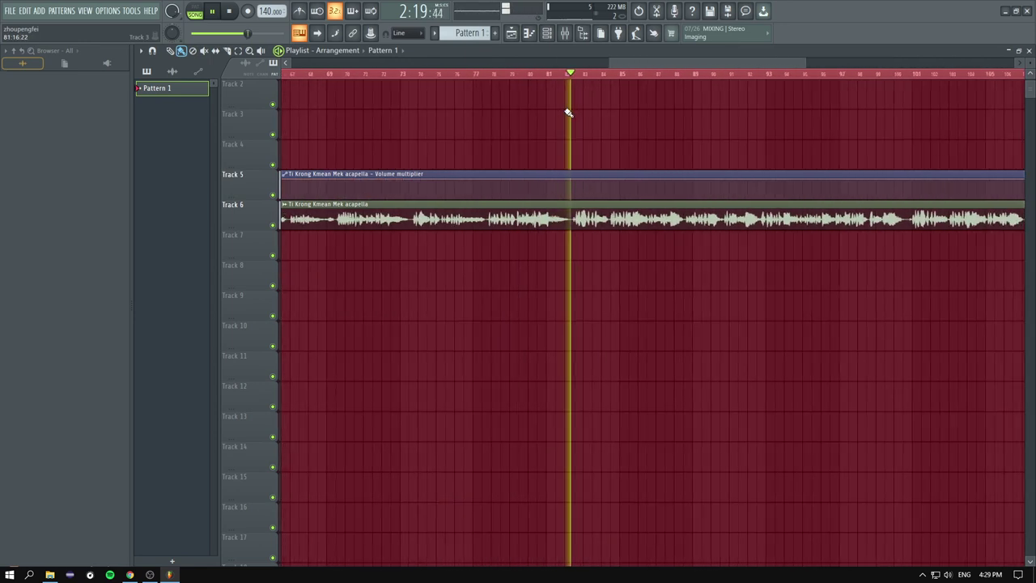
{"action": "key", "text": "F9"}
{"action": "left_click", "coordinate": [256, 162]}
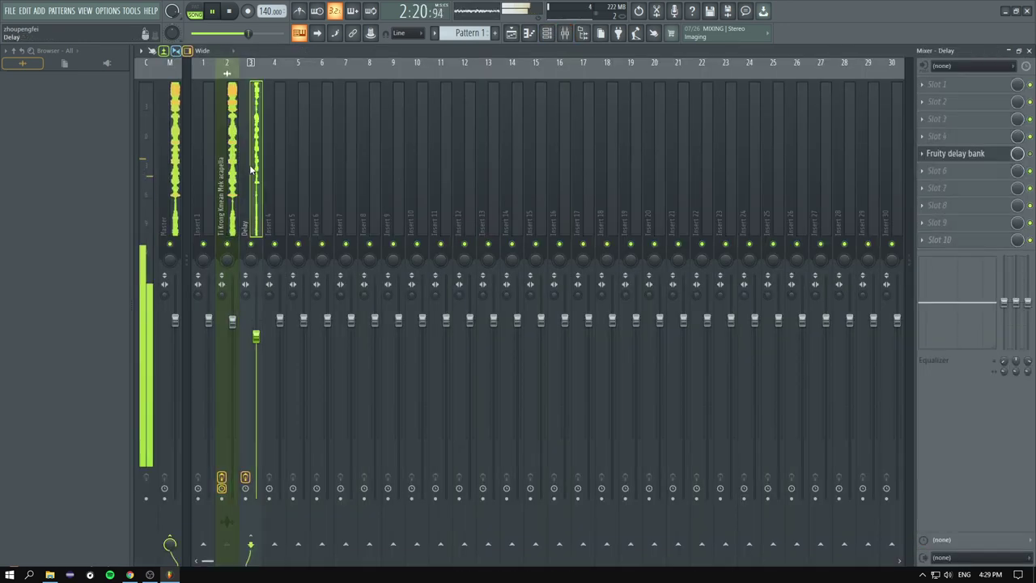
{"action": "left_click", "coordinate": [930, 154]}
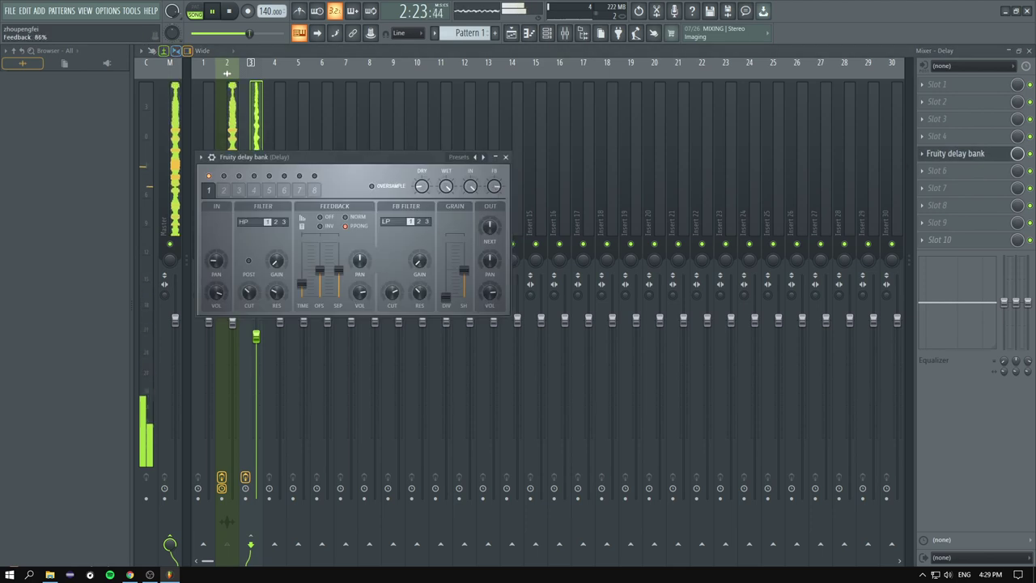
{"action": "scroll", "coordinate": [495, 187], "scroll_direction": "down", "scroll_amount": 10}
{"action": "scroll", "coordinate": [495, 181], "scroll_direction": "up", "scroll_amount": 1}
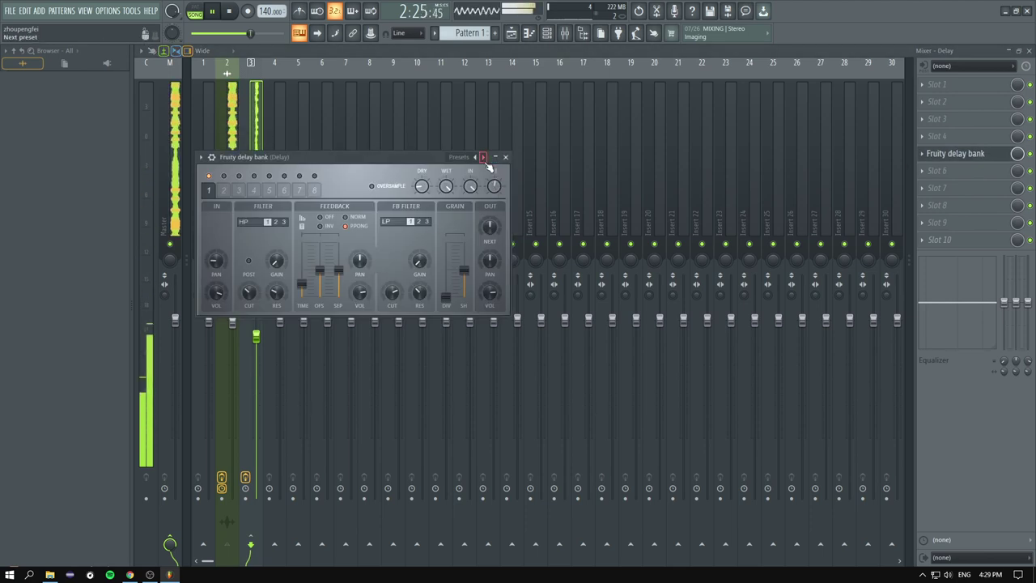
{"action": "scroll", "coordinate": [495, 184], "scroll_direction": "up", "scroll_amount": 4}
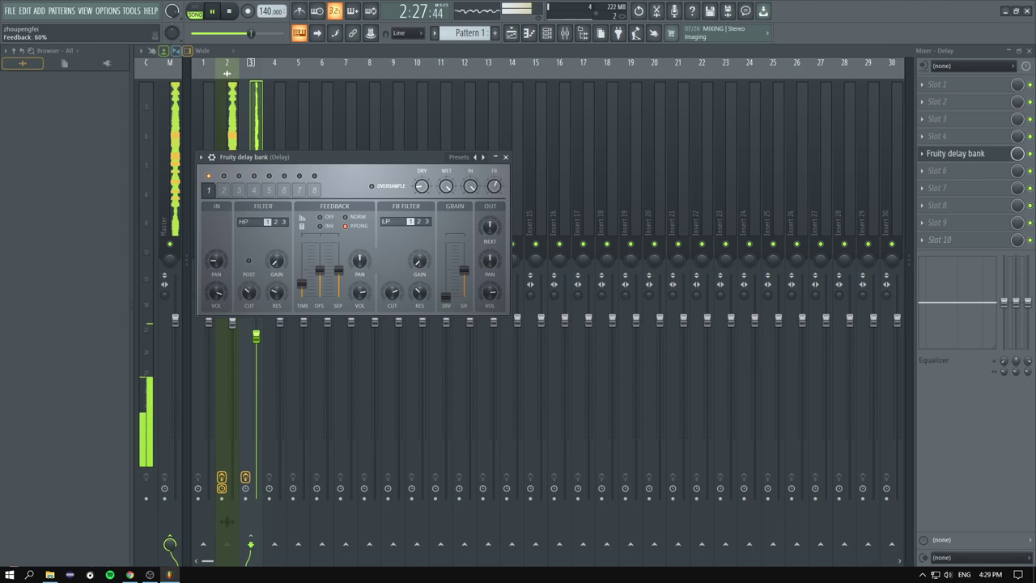
Step: Stop playback and move the song position back to about bar 16, in the first vocal section of the Playlist
{"action": "key", "text": "space"}
{"action": "key", "text": "F5"}
{"action": "scroll", "coordinate": [435, 154], "scroll_direction": "down", "scroll_amount": 2}
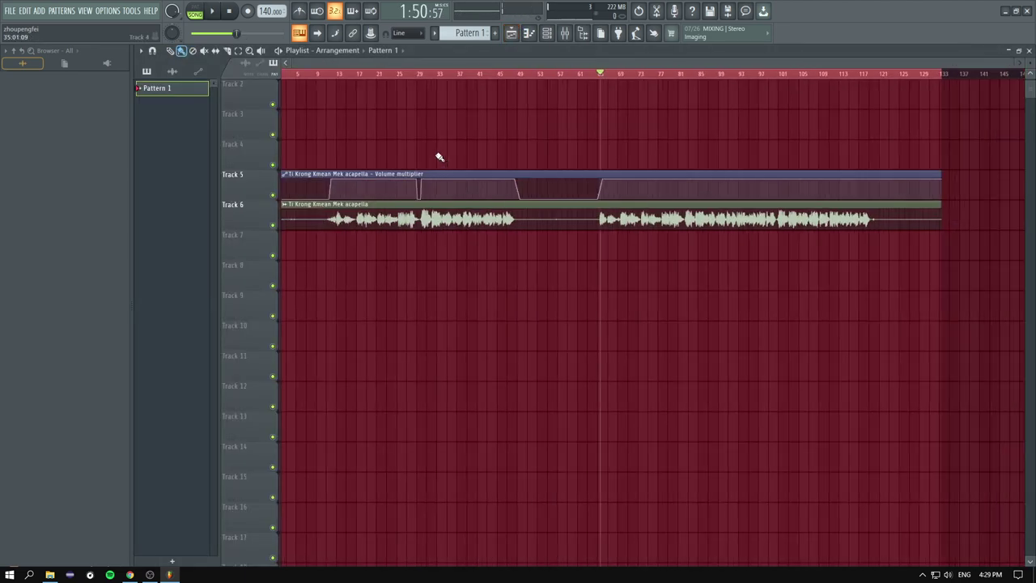
{"action": "left_click", "coordinate": [373, 73]}
{"action": "mouse_move", "coordinate": [375, 74]}
{"action": "left_mouse_down"}
{"action": "mouse_move", "coordinate": [310, 74]}
{"action": "mouse_move", "coordinate": [356, 73]}
{"action": "left_mouse_up"}
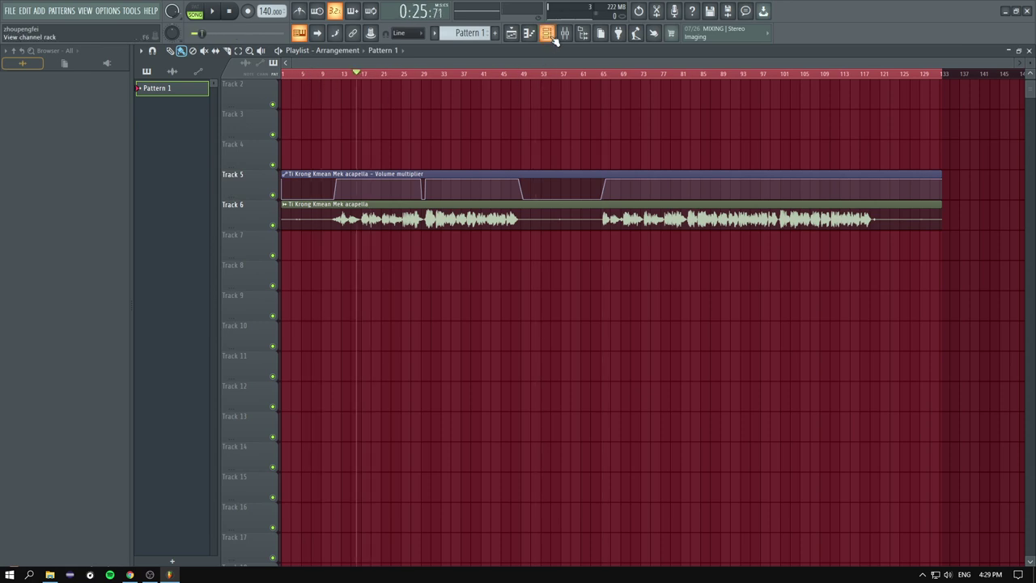
Step: Compare the acapella and Delay mixer tracks and bring up the acapella's Fruity parametric EQ 2 for inspection
{"action": "key", "text": "F9"}
{"action": "left_click", "coordinate": [229, 134]}
{"action": "left_click", "coordinate": [254, 129]}
{"action": "left_click", "coordinate": [238, 136]}
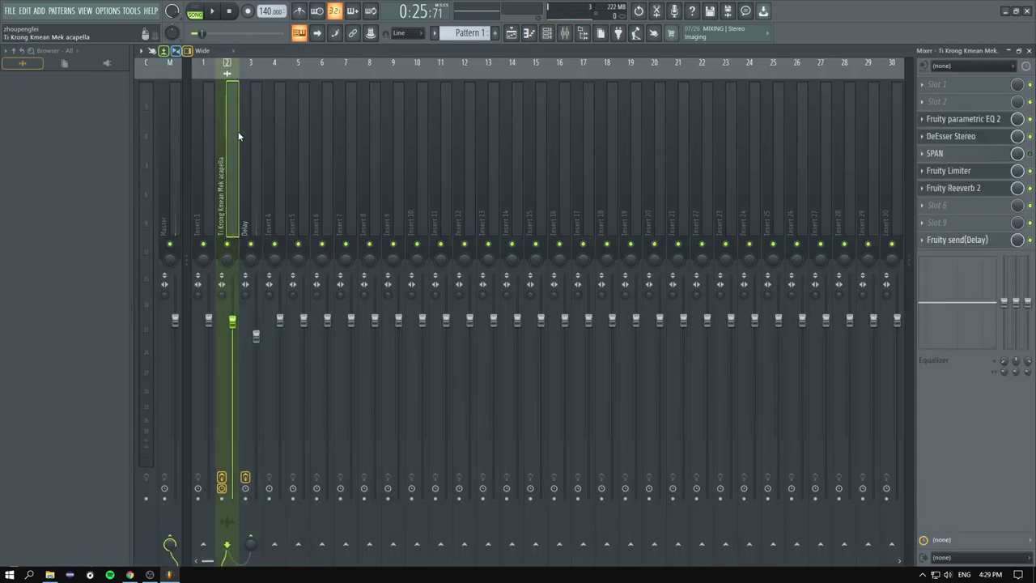
{"action": "left_click", "coordinate": [967, 120]}
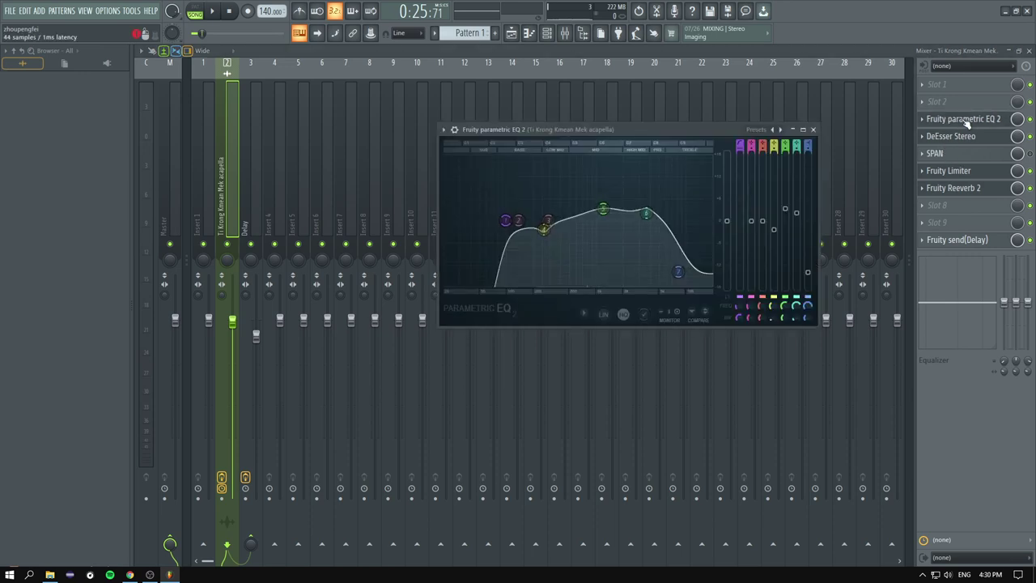
{"action": "left_click_drag", "start_coordinate": [574, 130], "coordinate": [534, 102]}
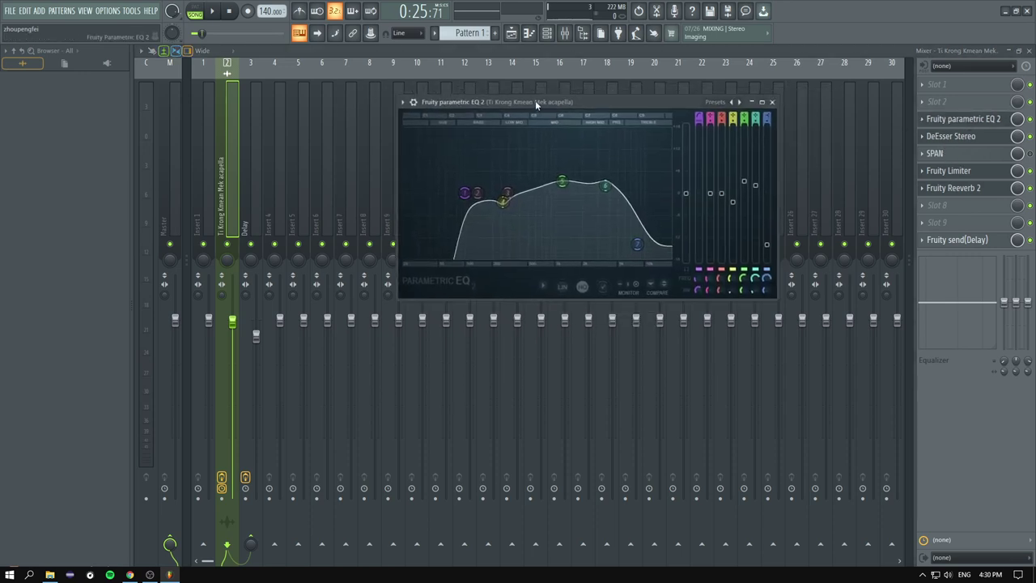
Step: Examine the acapella's volume automation in the Playlist, checking how its fades line up with the silent gaps between vocal phrases
{"action": "left_click", "coordinate": [515, 34]}
{"action": "scroll", "coordinate": [290, 169], "scroll_direction": "up", "scroll_amount": 3}
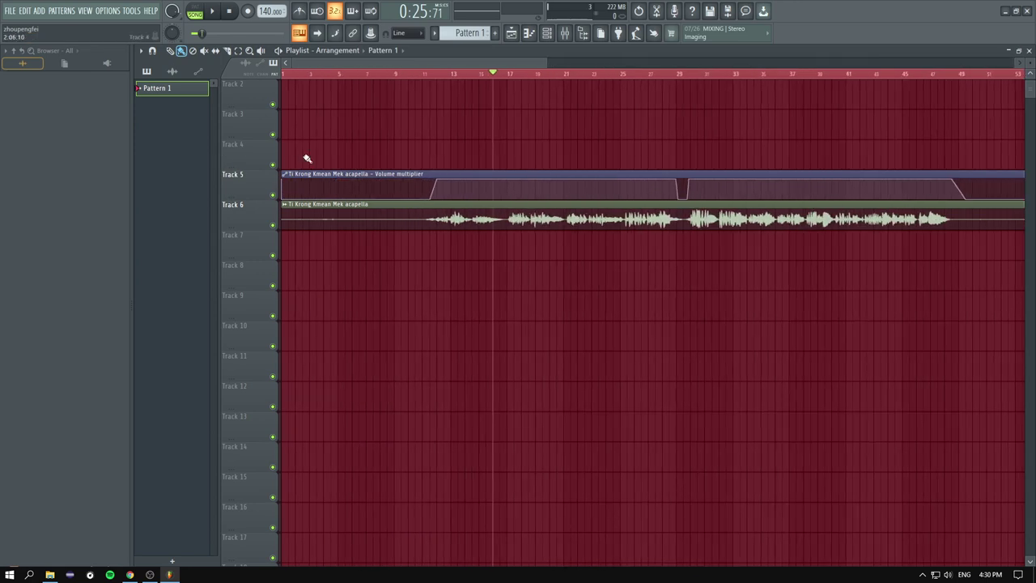
{"action": "scroll", "coordinate": [504, 81], "scroll_direction": "down", "scroll_amount": 3}
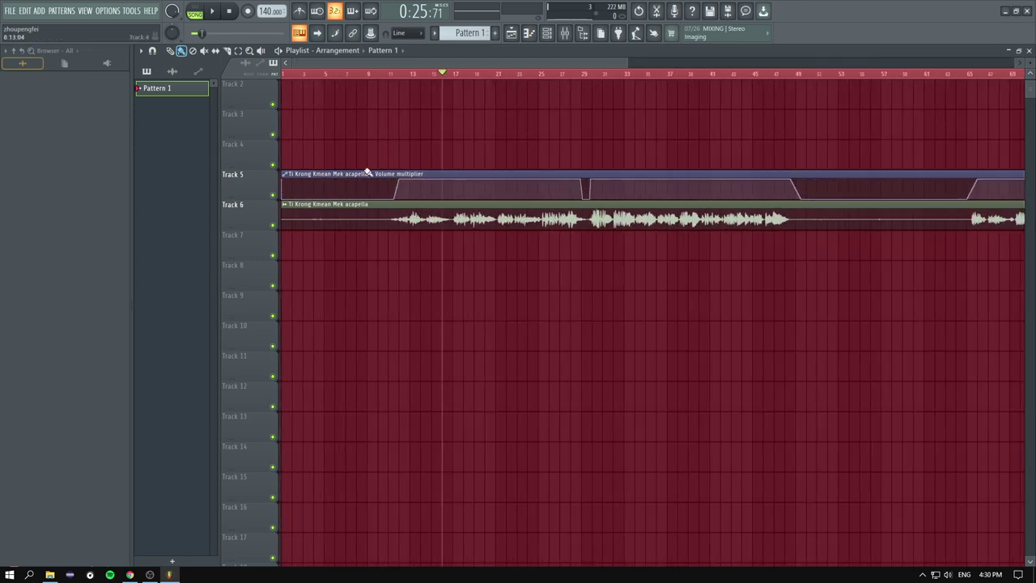
{"action": "scroll", "coordinate": [420, 123], "scroll_direction": "up", "scroll_amount": 3}
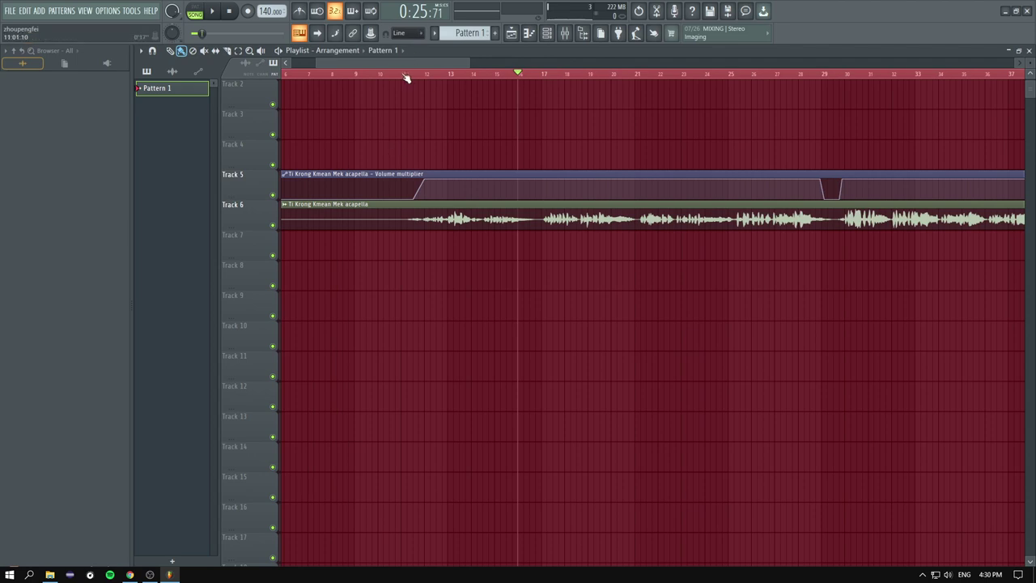
{"action": "scroll", "coordinate": [457, 190], "scroll_direction": "down", "scroll_amount": 3}
{"action": "scroll", "coordinate": [460, 192], "scroll_direction": "up", "scroll_amount": 7}
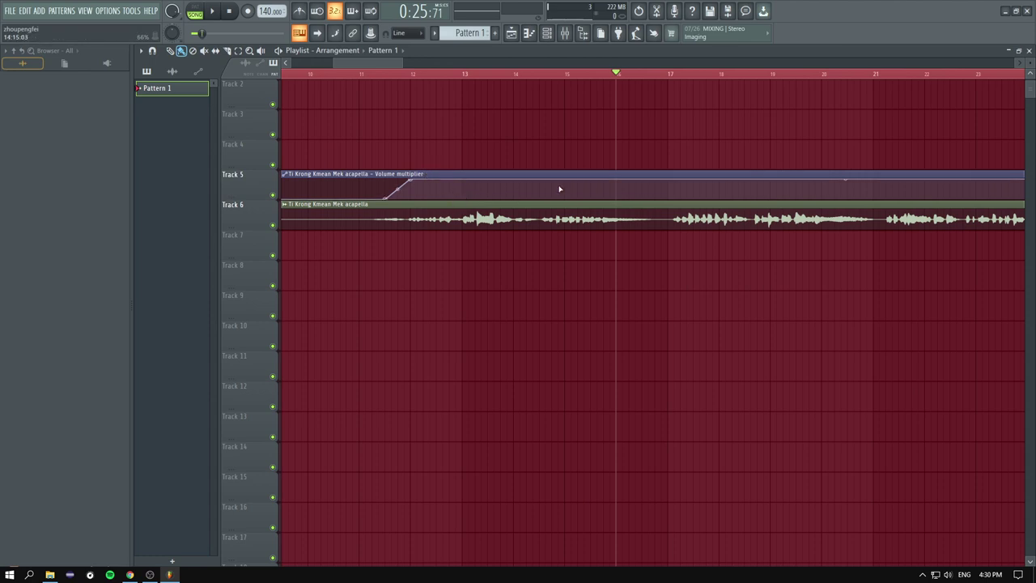
{"action": "scroll", "coordinate": [559, 189], "scroll_direction": "down", "scroll_amount": 4}
{"action": "scroll", "coordinate": [502, 164], "scroll_direction": "up", "scroll_amount": 2}
{"action": "scroll", "coordinate": [407, 164], "scroll_direction": "down", "scroll_amount": 2}
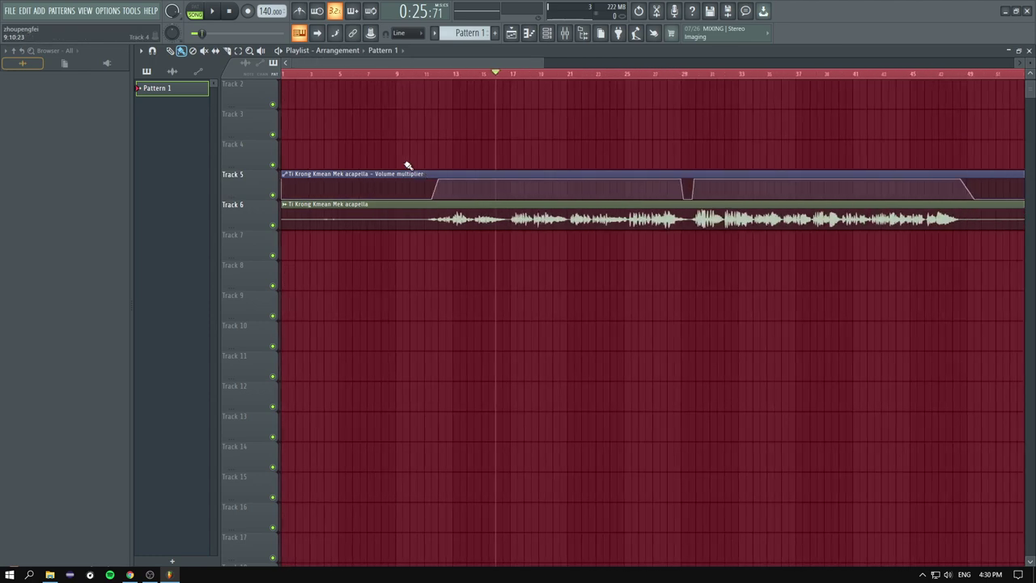
{"action": "scroll", "coordinate": [495, 192], "scroll_direction": "up", "scroll_amount": 2}
{"action": "scroll", "coordinate": [441, 192], "scroll_direction": "up", "scroll_amount": 2}
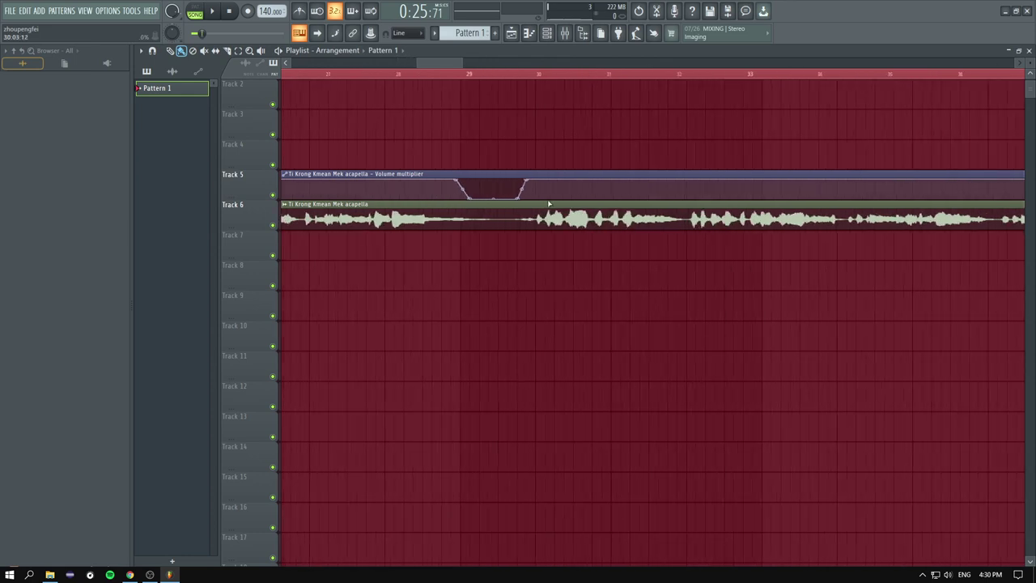
{"action": "scroll", "coordinate": [363, 192], "scroll_direction": "down", "scroll_amount": 4}
{"action": "scroll", "coordinate": [565, 193], "scroll_direction": "down", "scroll_amount": 3}
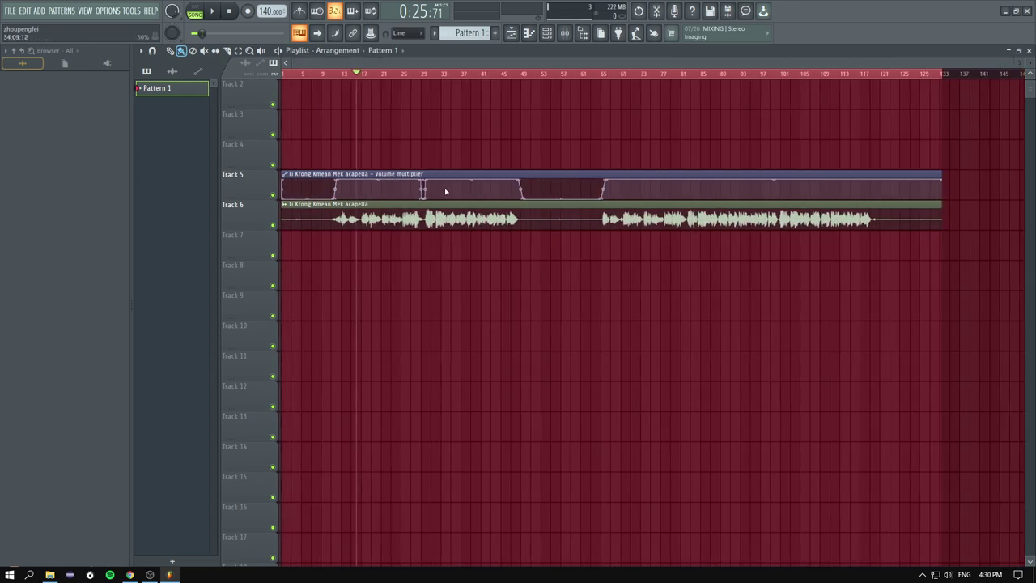
Step: Look over the file formats available for exporting the project
{"action": "left_click", "coordinate": [12, 11]}
{"action": "mouse_move", "coordinate": [48, 104]}
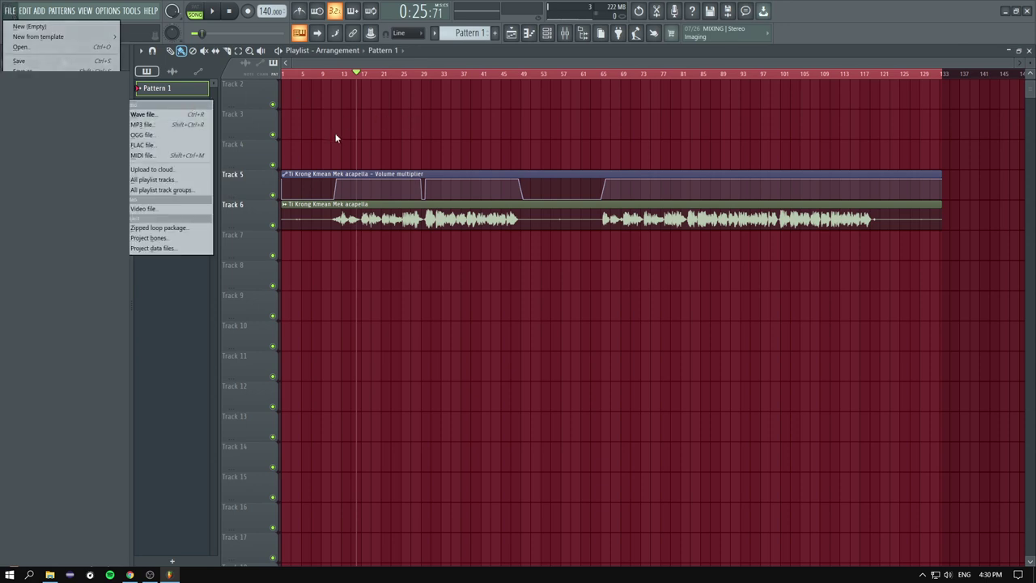
{"action": "left_click", "coordinate": [374, 128]}
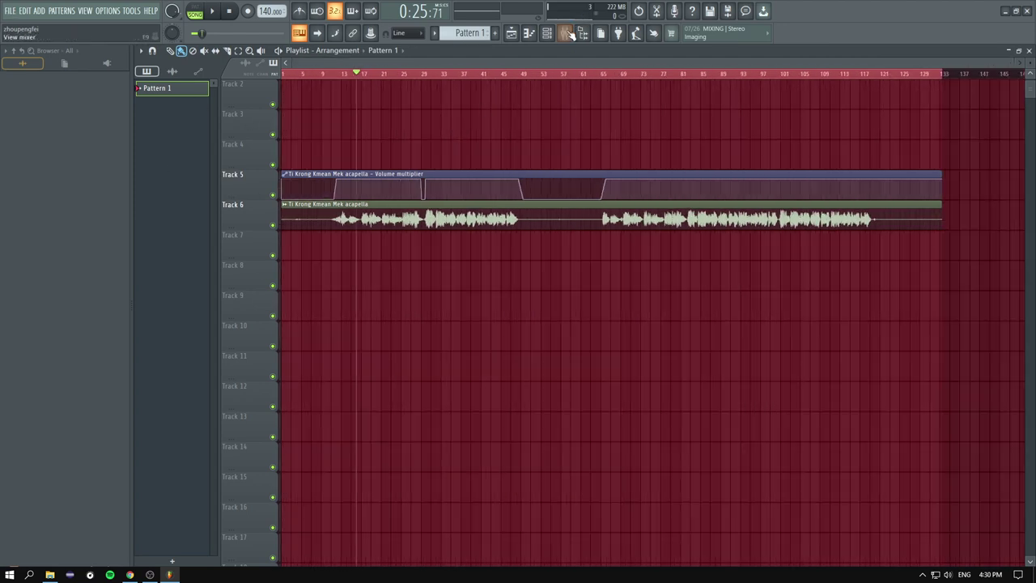
Step: Review the acapella track's effect chain, starting with the band settings of Fruity parametric EQ 2
{"action": "left_click", "coordinate": [565, 33]}
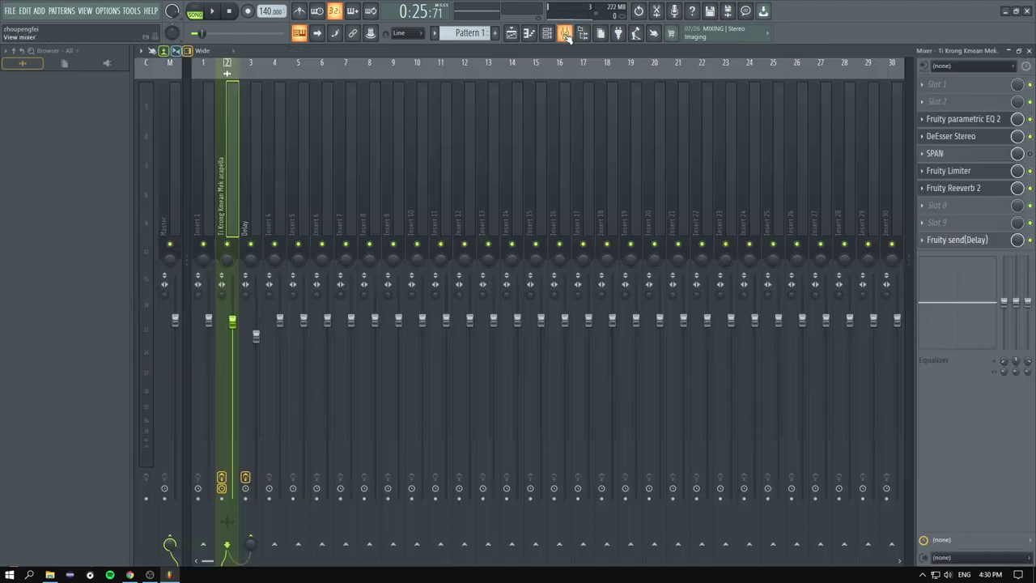
{"action": "left_click", "coordinate": [963, 119]}
{"action": "left_click_drag", "start_coordinate": [515, 102], "coordinate": [491, 113]}
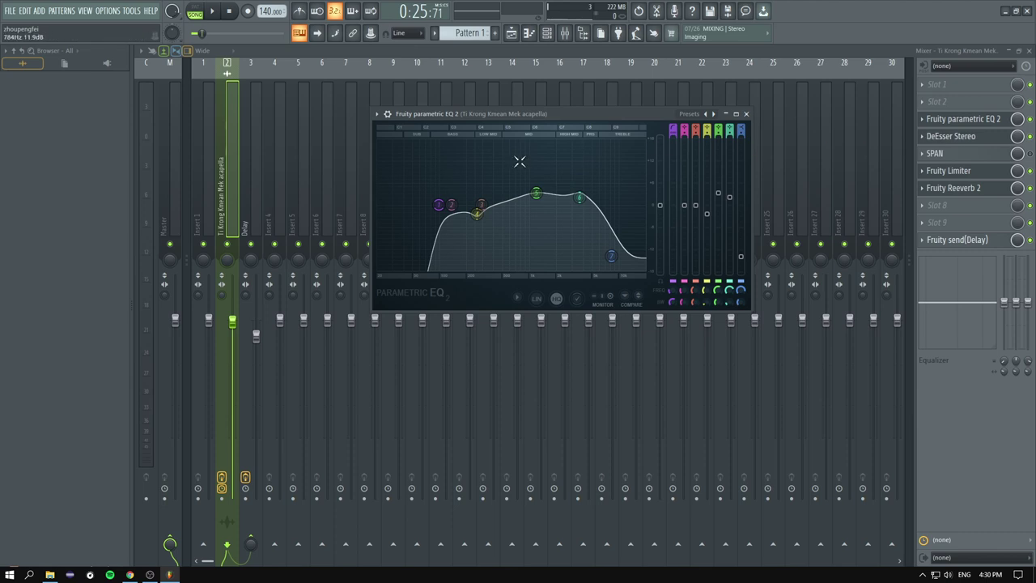
Step: Review the threshold and frequency settings of DeEsser Stereo on the acapella track
{"action": "left_click", "coordinate": [958, 136]}
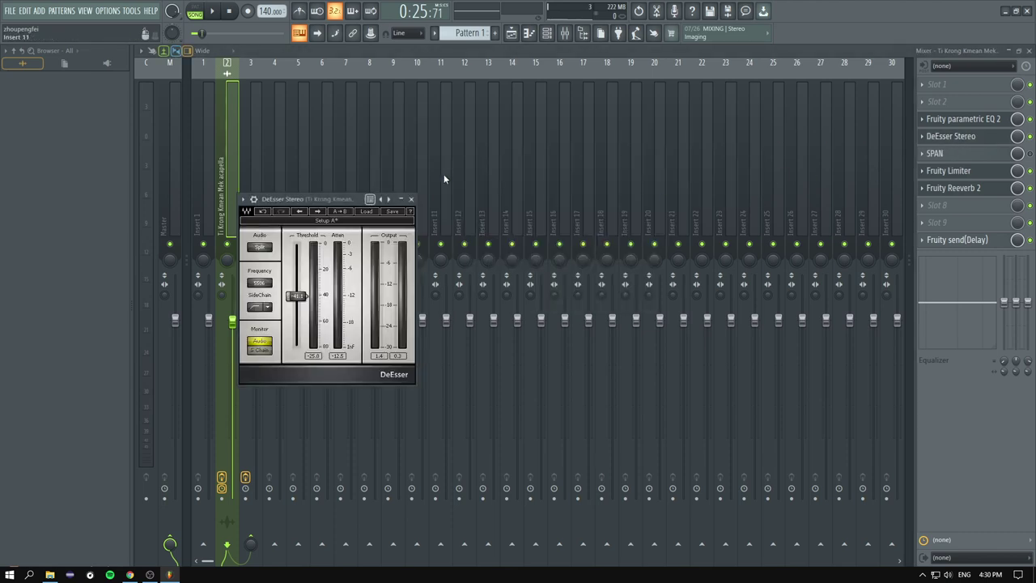
{"action": "left_click", "coordinate": [969, 142]}
{"action": "left_click", "coordinate": [968, 142]}
{"action": "left_click", "coordinate": [969, 142]}
{"action": "left_click", "coordinate": [968, 142]}
Step: Inspect Fruity Limiter's compressor settings on the acapella track and play the vocal from about bar 16 to watch its response
{"action": "left_click", "coordinate": [955, 179]}
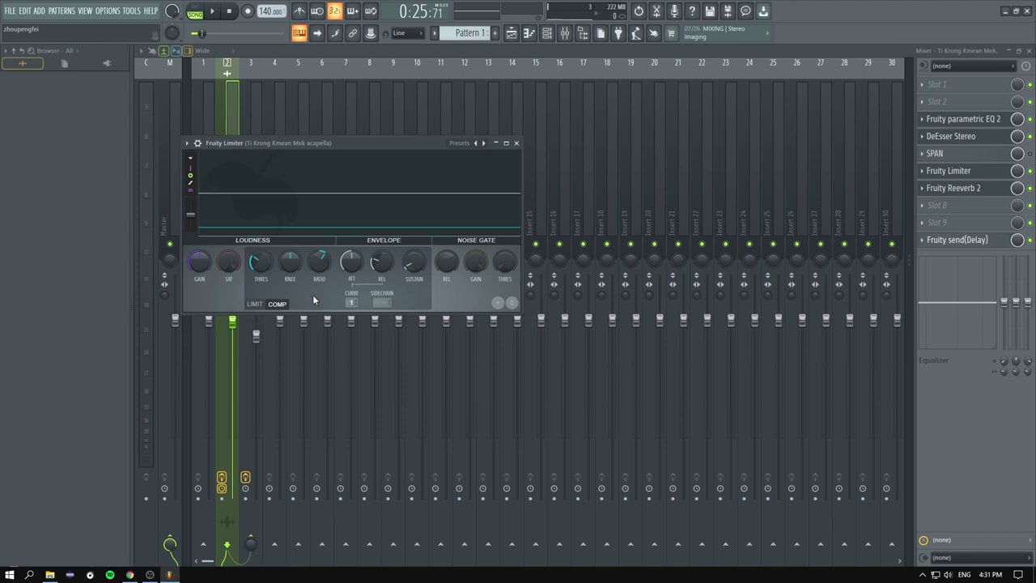
{"action": "left_click_drag", "start_coordinate": [299, 144], "coordinate": [379, 136]}
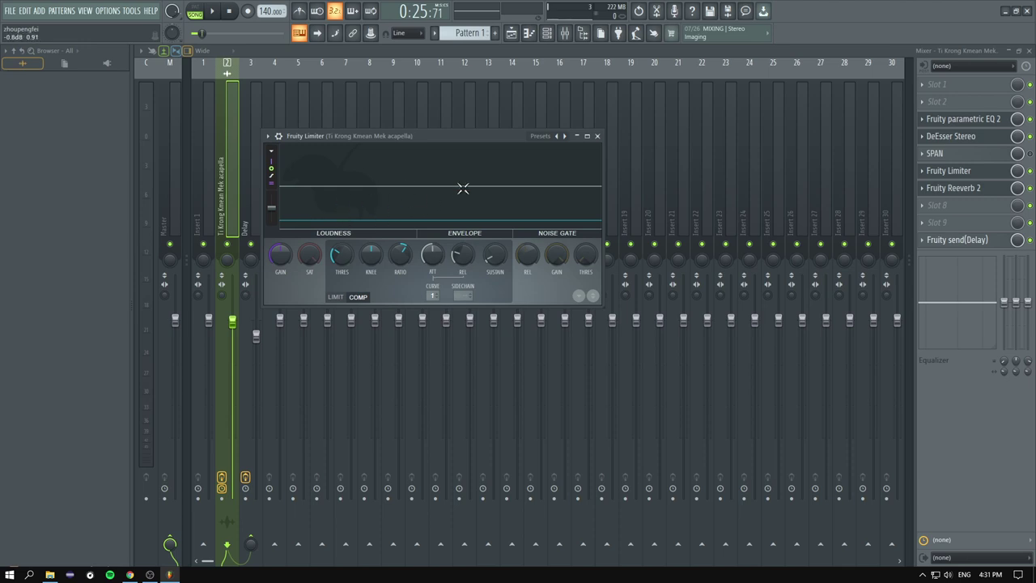
{"action": "left_click_drag", "start_coordinate": [414, 136], "coordinate": [452, 103]}
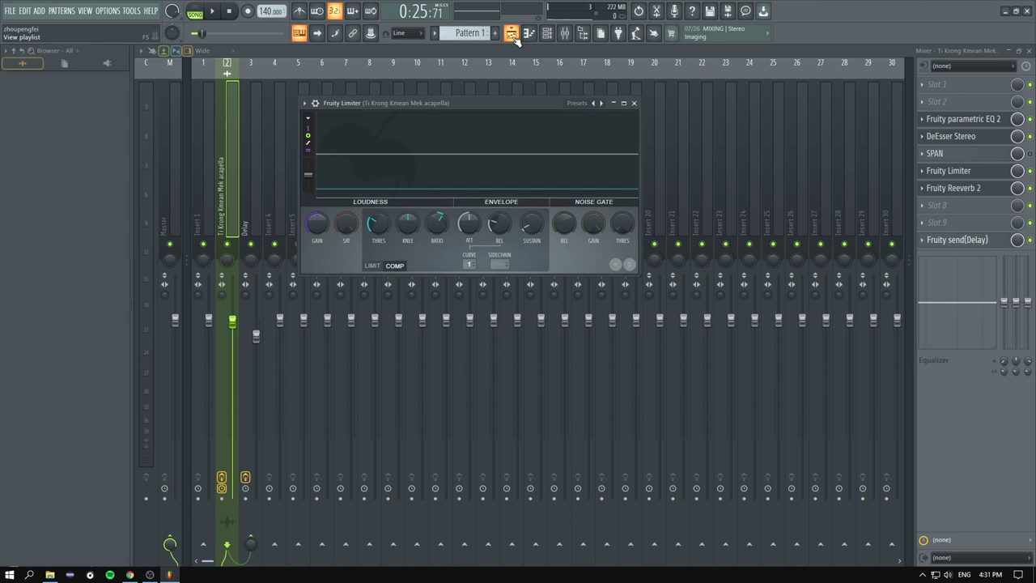
{"action": "key", "text": "space"}
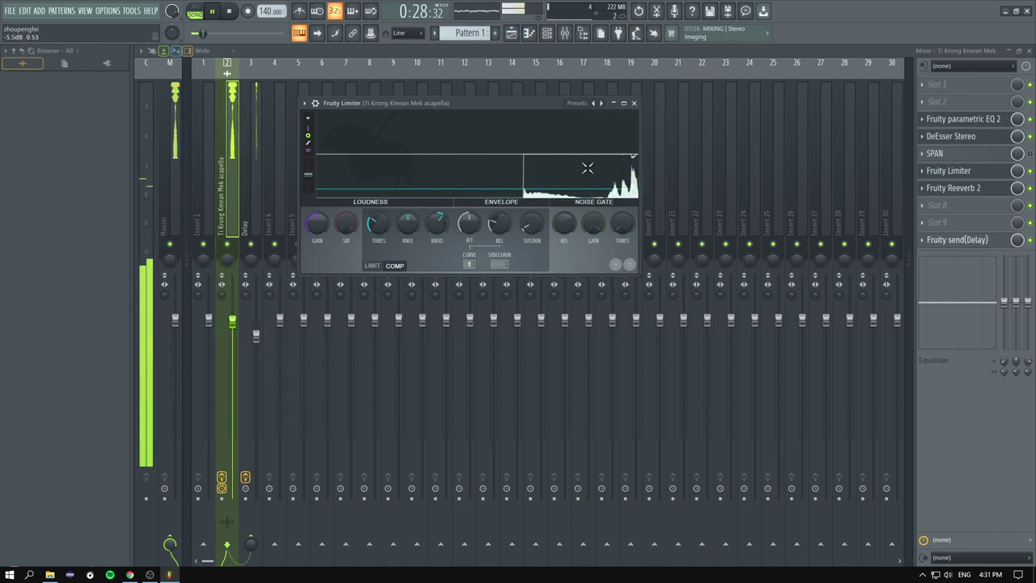
Step: Raise Fruity Limiter's compressor threshold slightly on the acapella track and resume playback of the vocal
{"action": "key", "text": "space"}
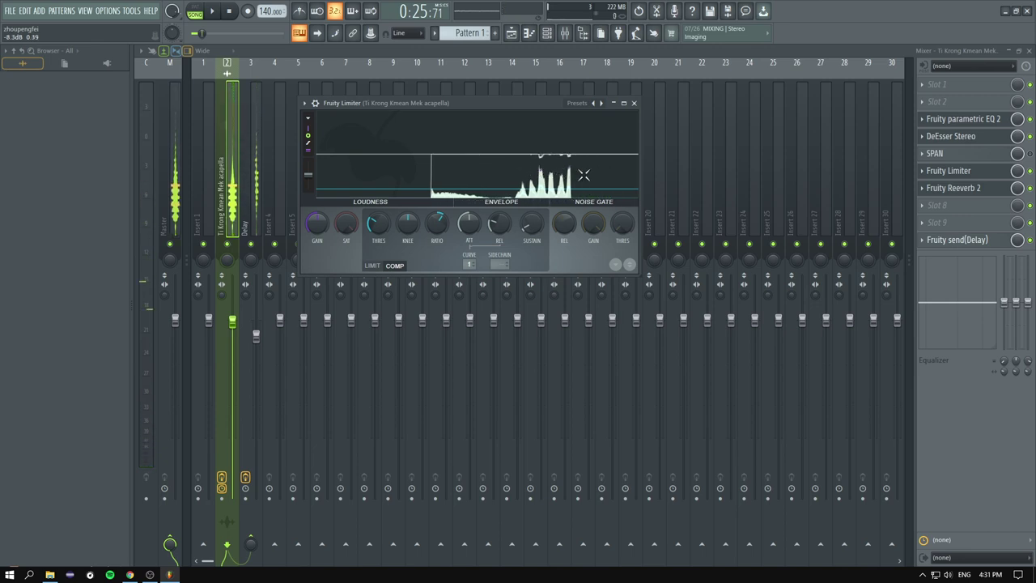
{"action": "left_click_drag", "start_coordinate": [383, 232], "coordinate": [383, 227]}
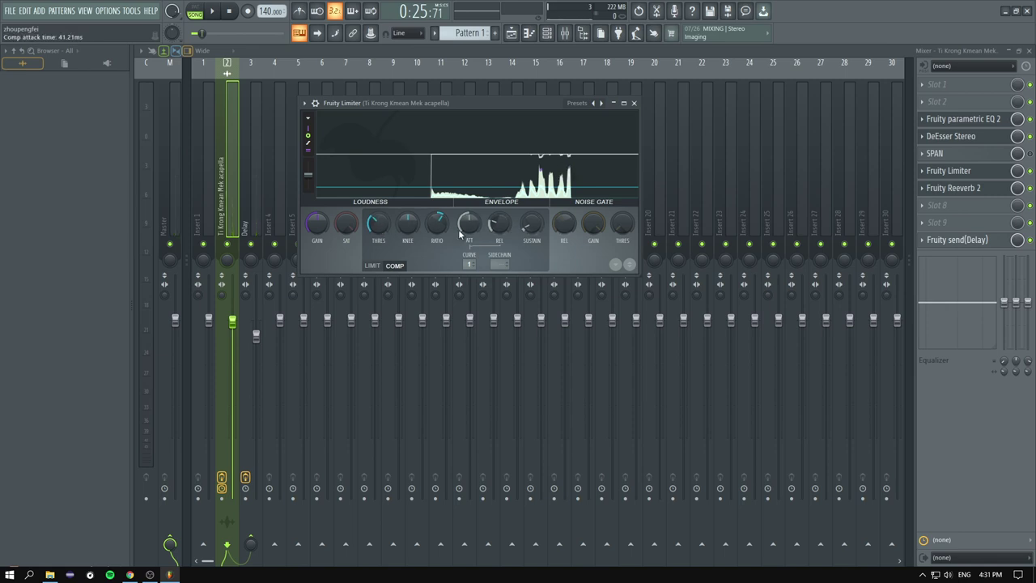
{"action": "key", "text": "space"}
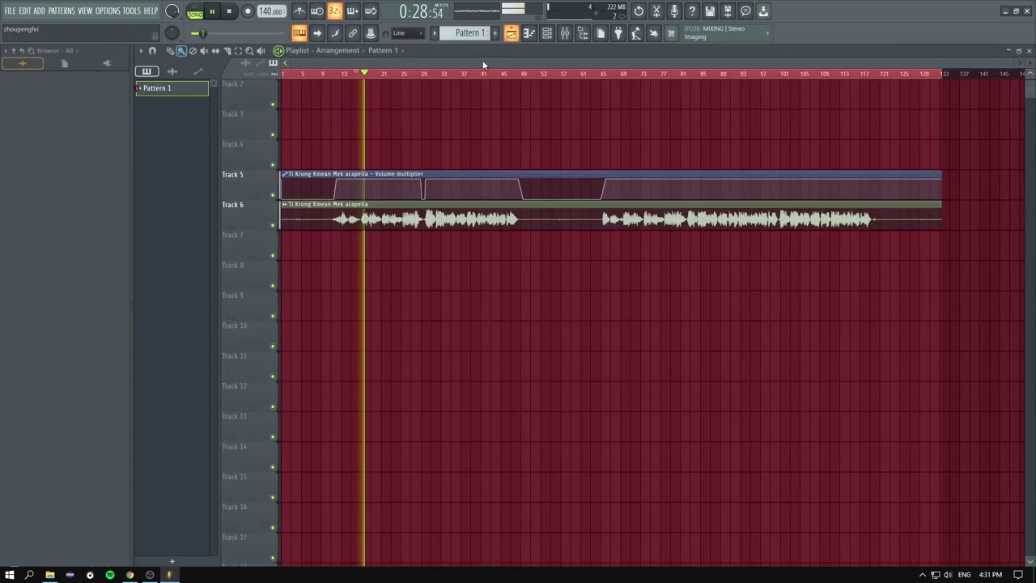
Step: Play the vocal from about bar 29 and watch how Fruity Limiter's compressor responds on the acapella track
{"action": "key", "text": "F5"}
{"action": "key", "text": "space"}
{"action": "left_click", "coordinate": [426, 73]}
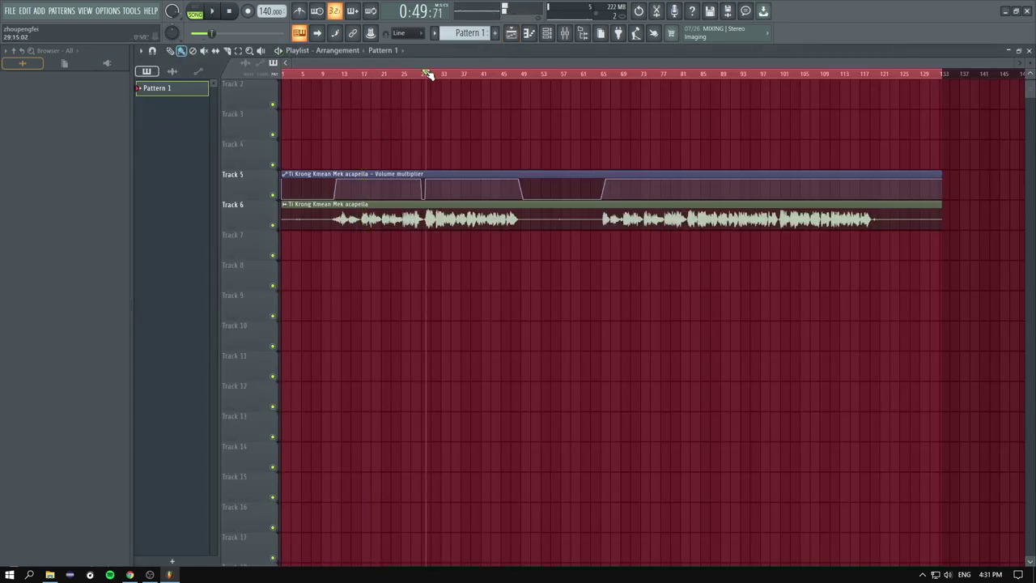
{"action": "left_click", "coordinate": [566, 41]}
{"action": "left_click", "coordinate": [952, 170]}
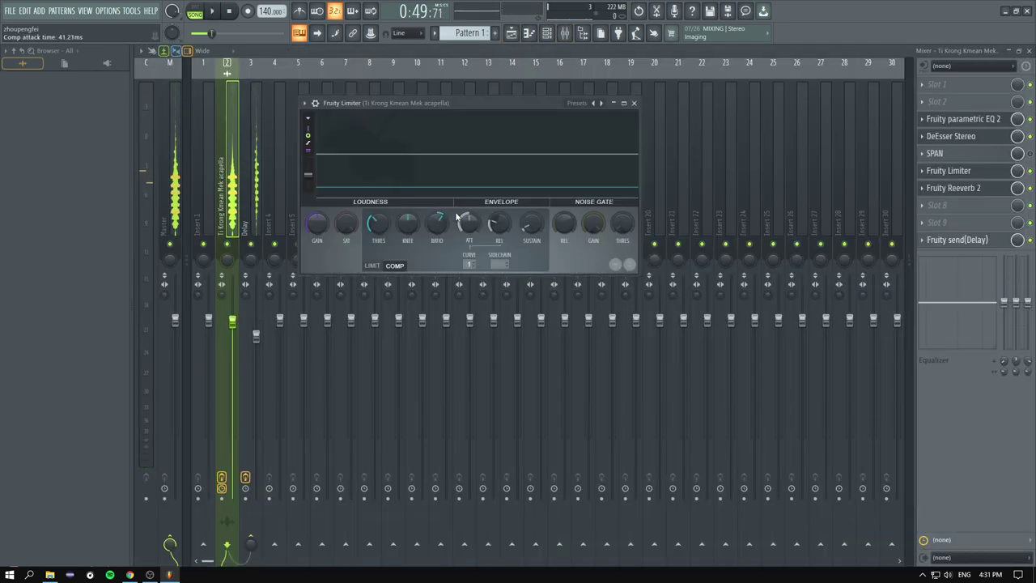
{"action": "key", "text": "space"}
{"action": "key", "text": "space"}
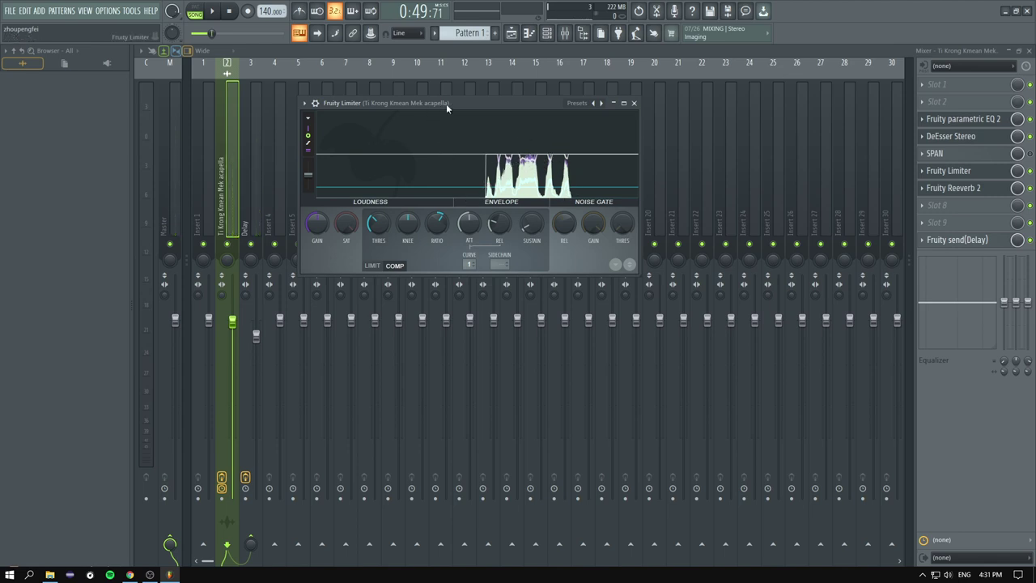
{"action": "left_click_drag", "start_coordinate": [446, 104], "coordinate": [365, 103]}
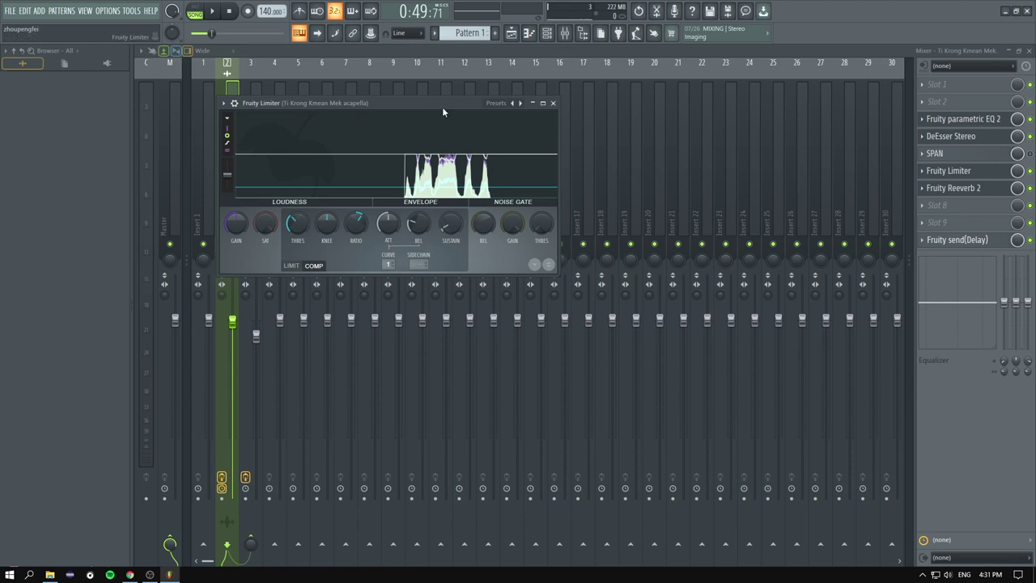
{"action": "left_click_drag", "start_coordinate": [443, 108], "coordinate": [553, 128]}
{"action": "left_click_drag", "start_coordinate": [466, 132], "coordinate": [503, 122]}
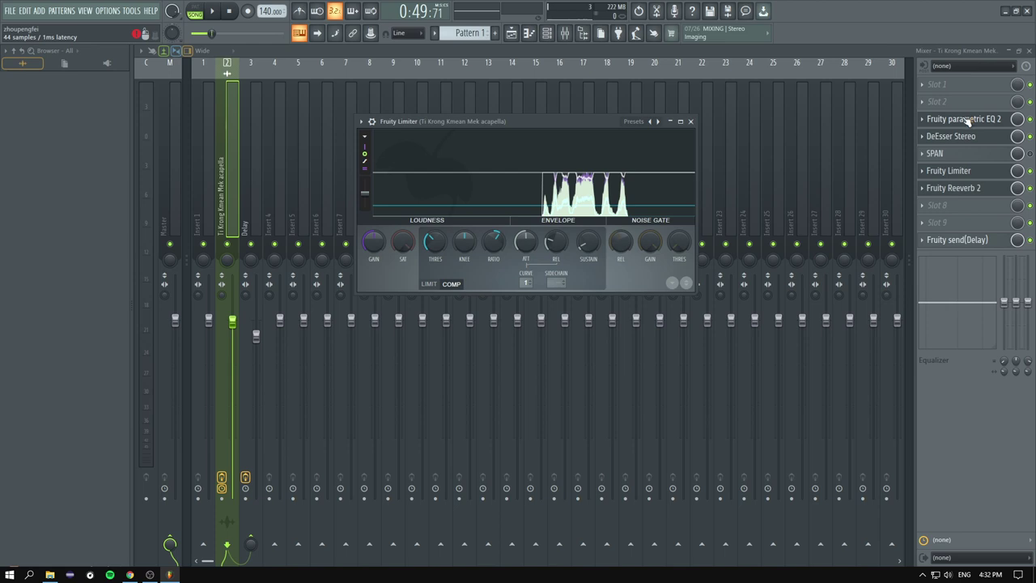
Step: Look over Fruity Reeverb 2, the Fruity send to Delay, and the acapella and Delay mixer tracks
{"action": "left_click", "coordinate": [974, 194]}
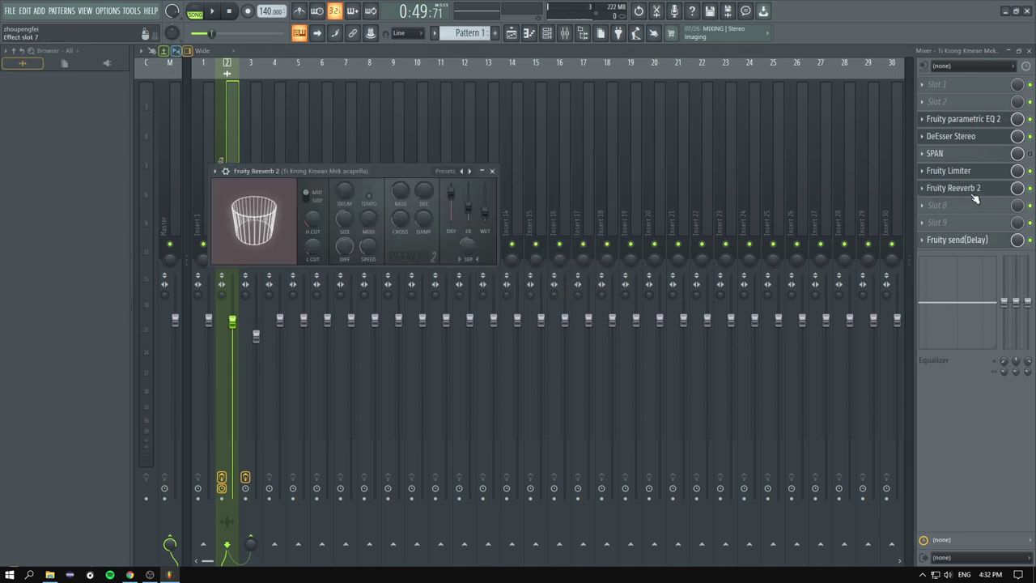
{"action": "left_click", "coordinate": [971, 243]}
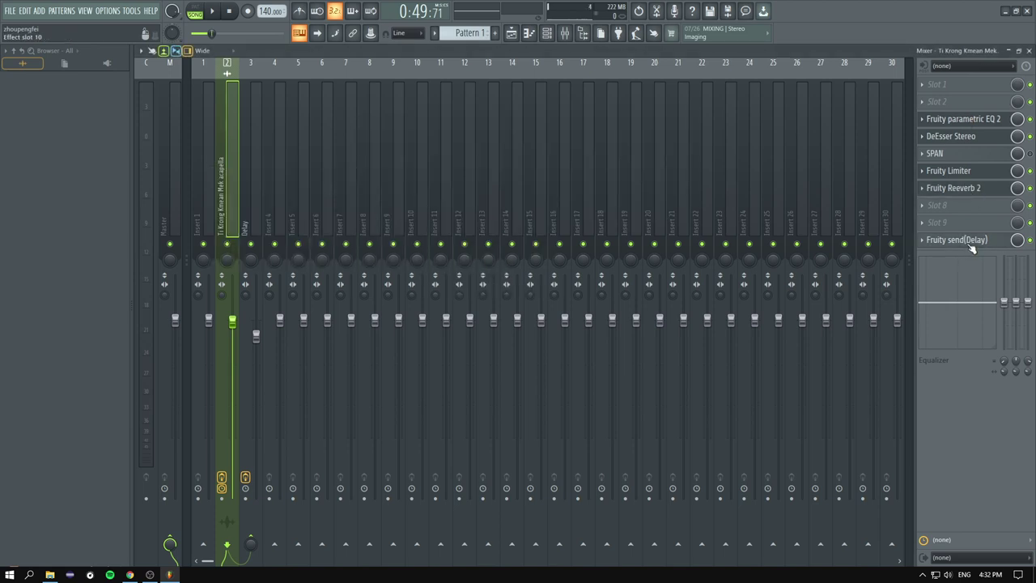
{"action": "left_click", "coordinate": [971, 242]}
{"action": "left_click", "coordinate": [242, 138]}
{"action": "left_click", "coordinate": [226, 134]}
{"action": "left_click", "coordinate": [249, 129]}
{"action": "left_click", "coordinate": [233, 130]}
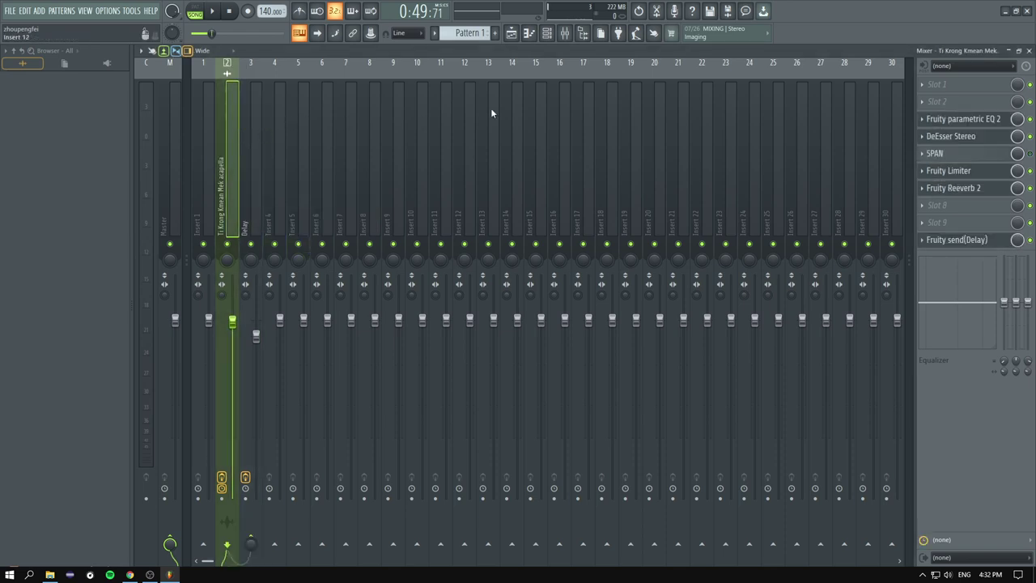
{"action": "left_click", "coordinate": [511, 33]}
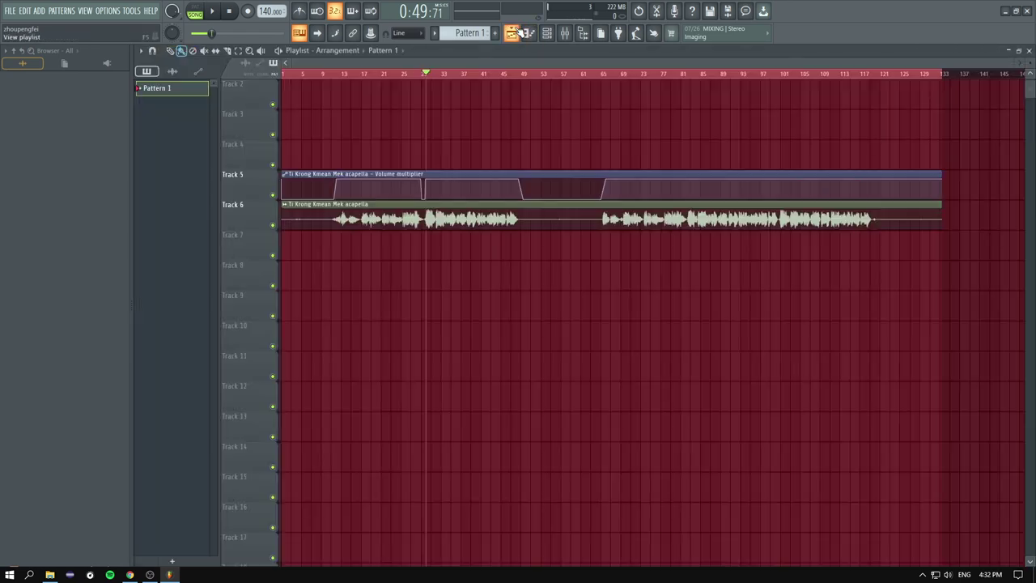
{"action": "left_click", "coordinate": [566, 36]}
{"action": "left_click", "coordinate": [511, 34]}
{"action": "left_click", "coordinate": [566, 34]}
{"action": "left_click", "coordinate": [512, 34]}
{"action": "left_click", "coordinate": [565, 34]}
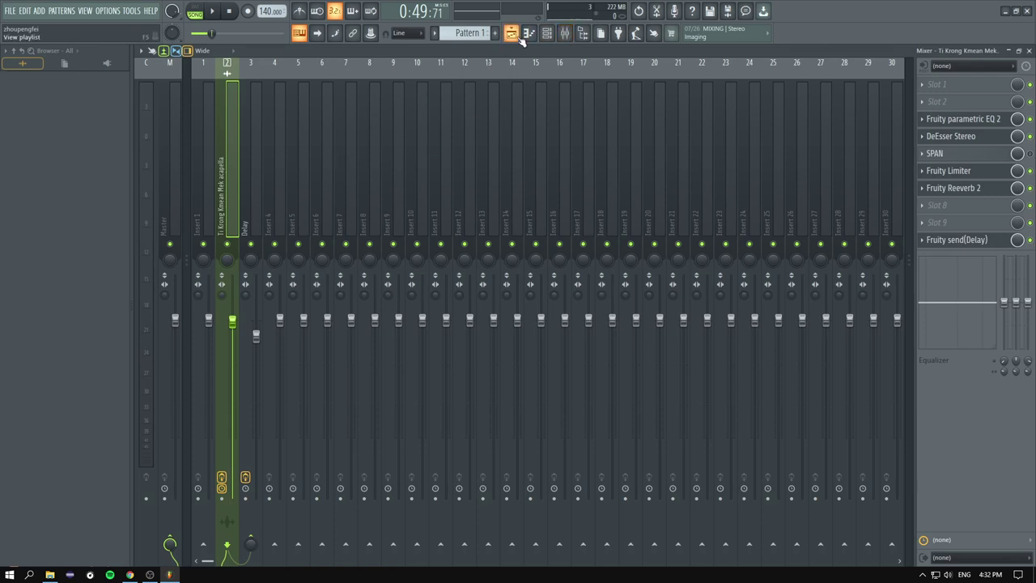
{"action": "left_click", "coordinate": [512, 34]}
{"action": "left_click", "coordinate": [565, 34]}
{"action": "left_click", "coordinate": [512, 33]}
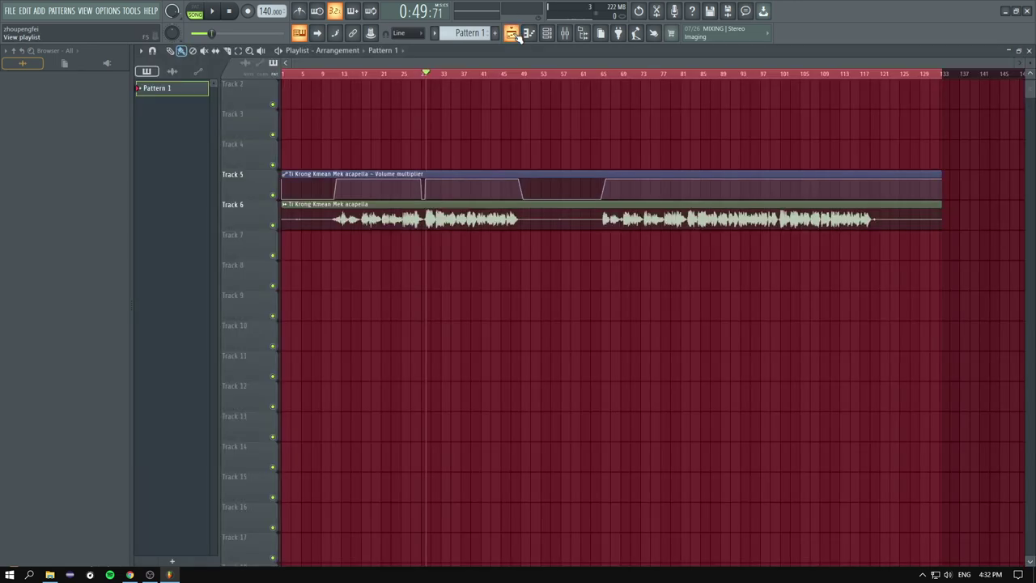
{"action": "left_click", "coordinate": [565, 33]}
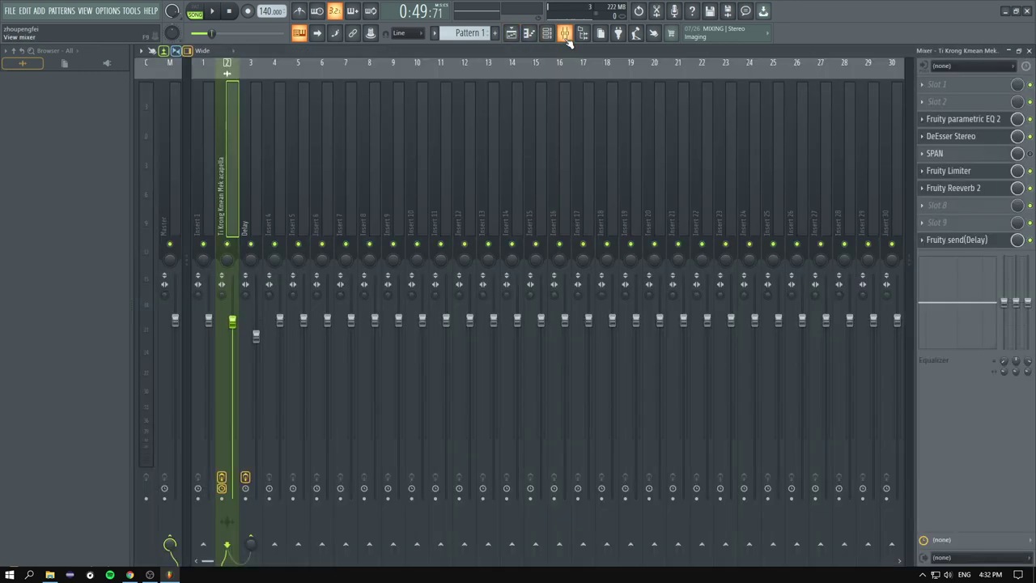
{"action": "left_click", "coordinate": [512, 33]}
{"action": "left_click", "coordinate": [565, 33]}
{"action": "left_click", "coordinate": [150, 575]}
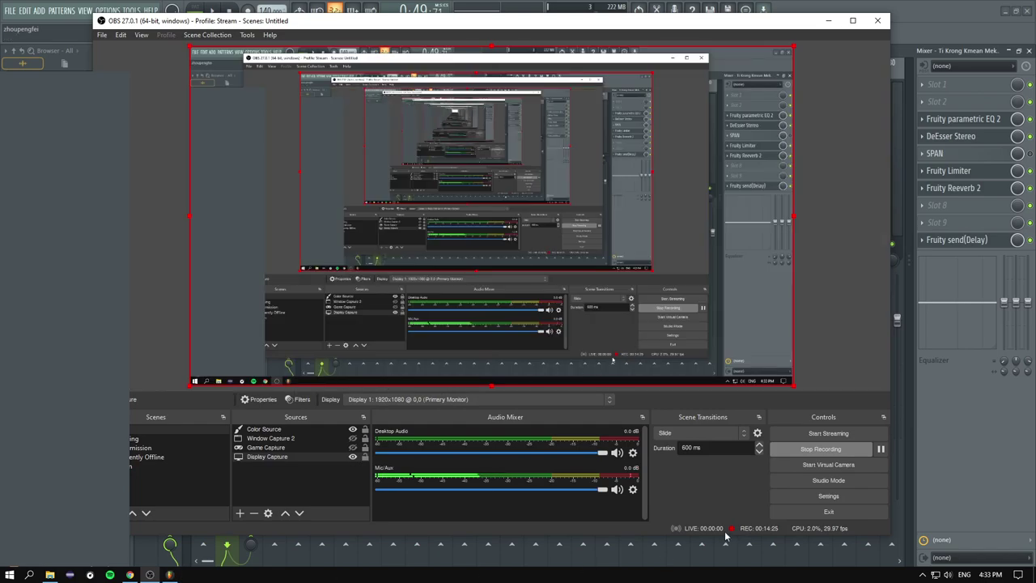